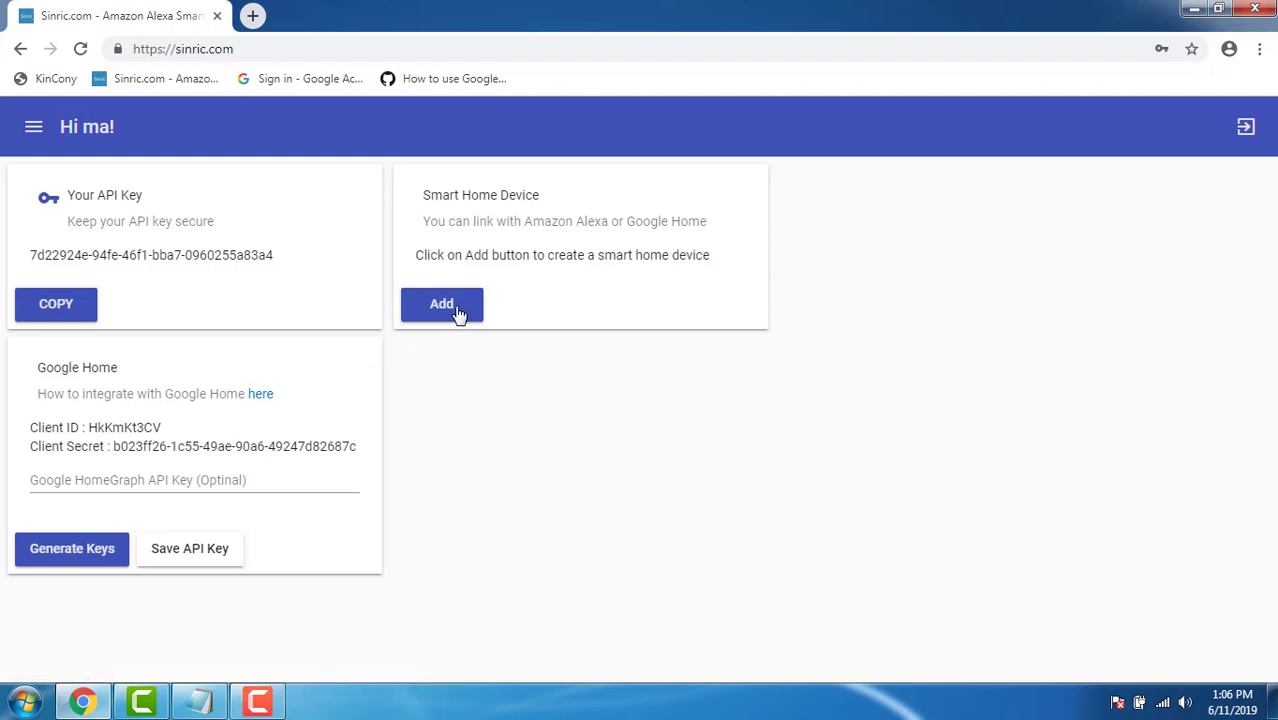
Open Sinric's New Device form to add a smart home device.
{"action": "left_click", "coordinate": [457, 312]}
Add a Switch device named 'light2' in Sinric and save it.
{"action": "left_click", "coordinate": [430, 189]}
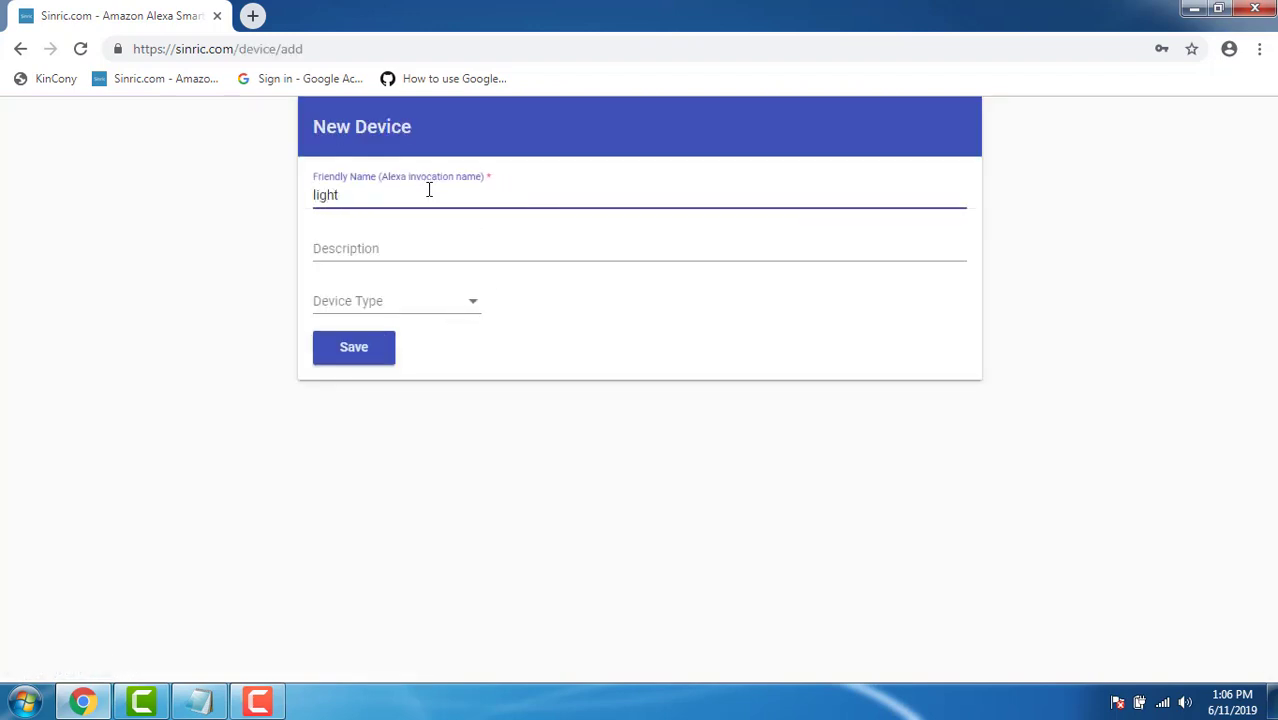
{"action": "left_click", "coordinate": [404, 243]}
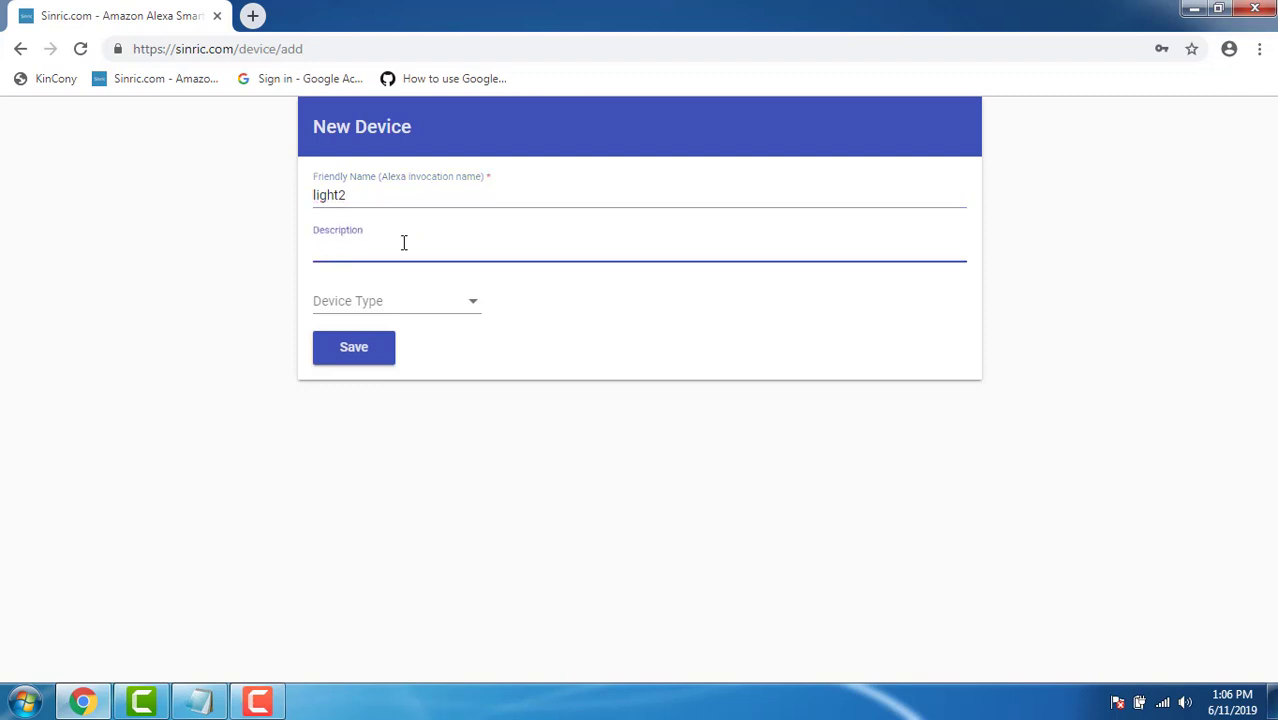
{"action": "left_click", "coordinate": [394, 310]}
{"action": "left_click", "coordinate": [379, 304]}
{"action": "left_click", "coordinate": [362, 350]}
Select the light1 and light2 device IDs, then go to Google sign-in in a new tab.
{"action": "scroll", "coordinate": [530, 448], "scroll_direction": "down", "scroll_amount": 3}
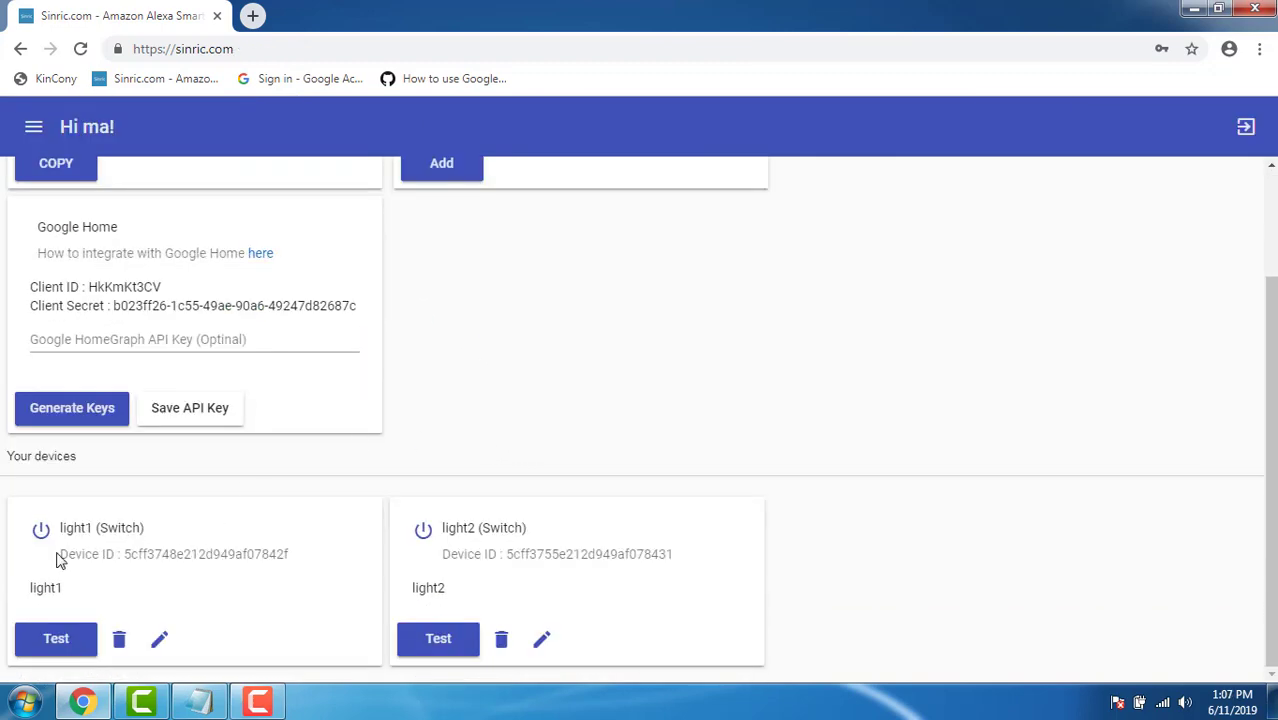
{"action": "left_click_drag", "start_coordinate": [111, 557], "coordinate": [294, 562]}
{"action": "left_click_drag", "start_coordinate": [442, 554], "coordinate": [688, 565]}
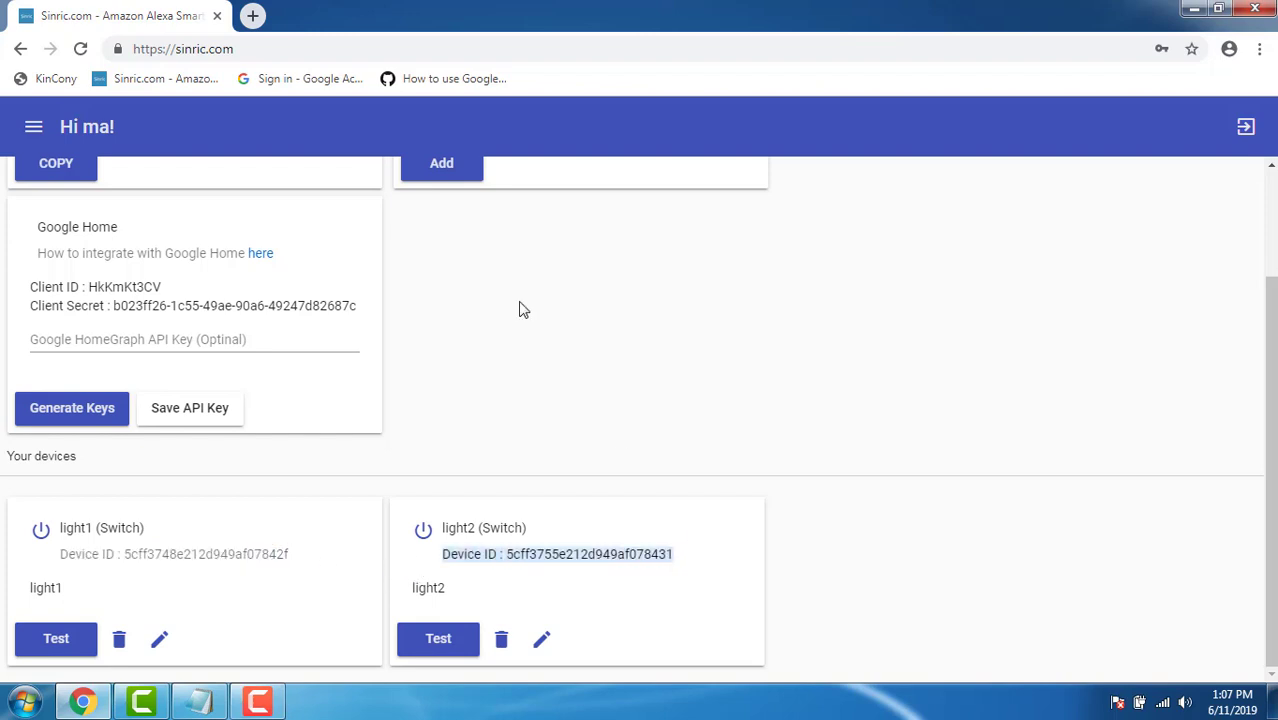
{"action": "left_click", "coordinate": [252, 15]}
{"action": "left_click", "coordinate": [295, 80]}
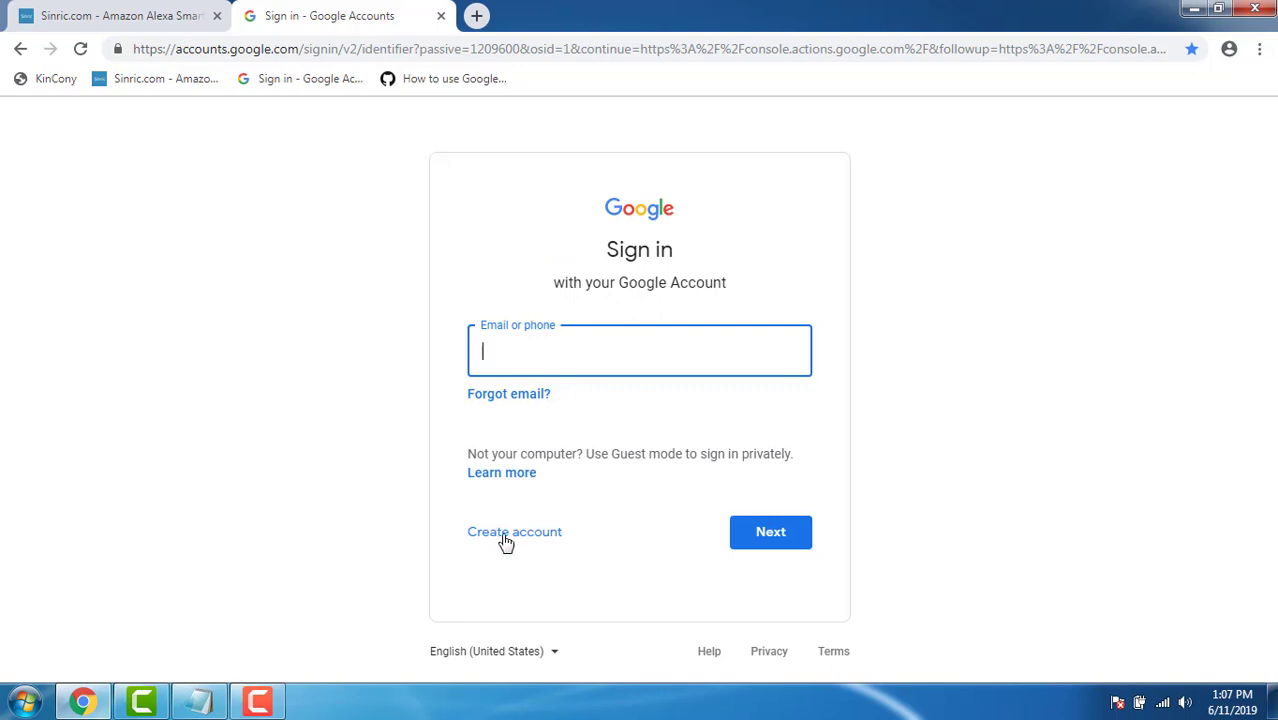
Start a personal Google account, fill its name, username and password fields, then go back.
{"action": "left_click", "coordinate": [541, 545]}
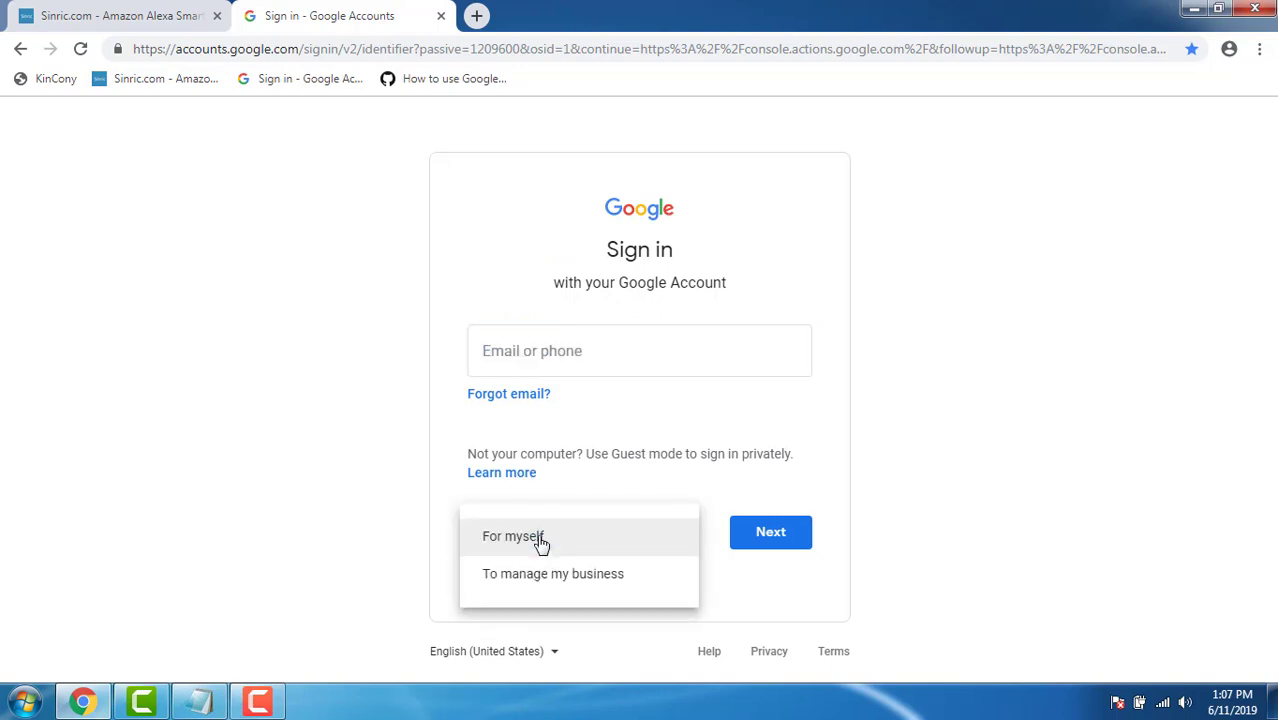
{"action": "left_click", "coordinate": [541, 545]}
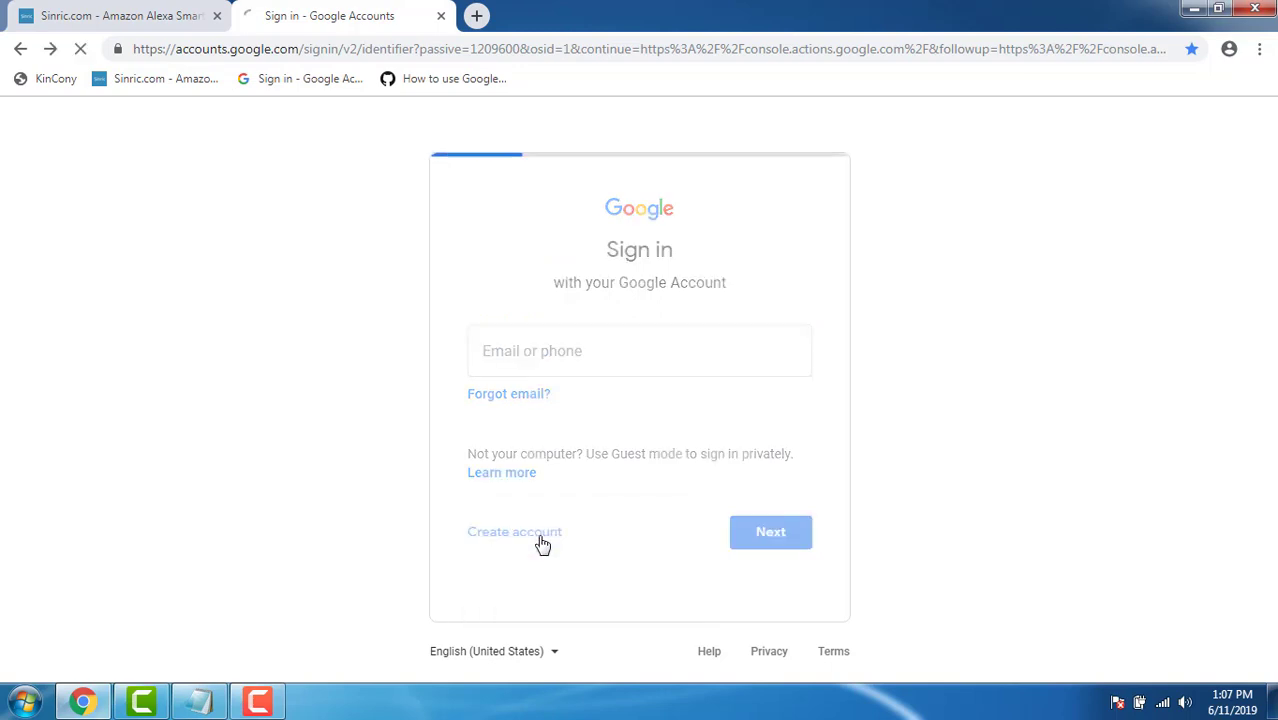
{"action": "left_click", "coordinate": [568, 287]}
{"action": "left_click", "coordinate": [445, 340]}
{"action": "left_click", "coordinate": [406, 455]}
{"action": "left_click", "coordinate": [536, 440]}
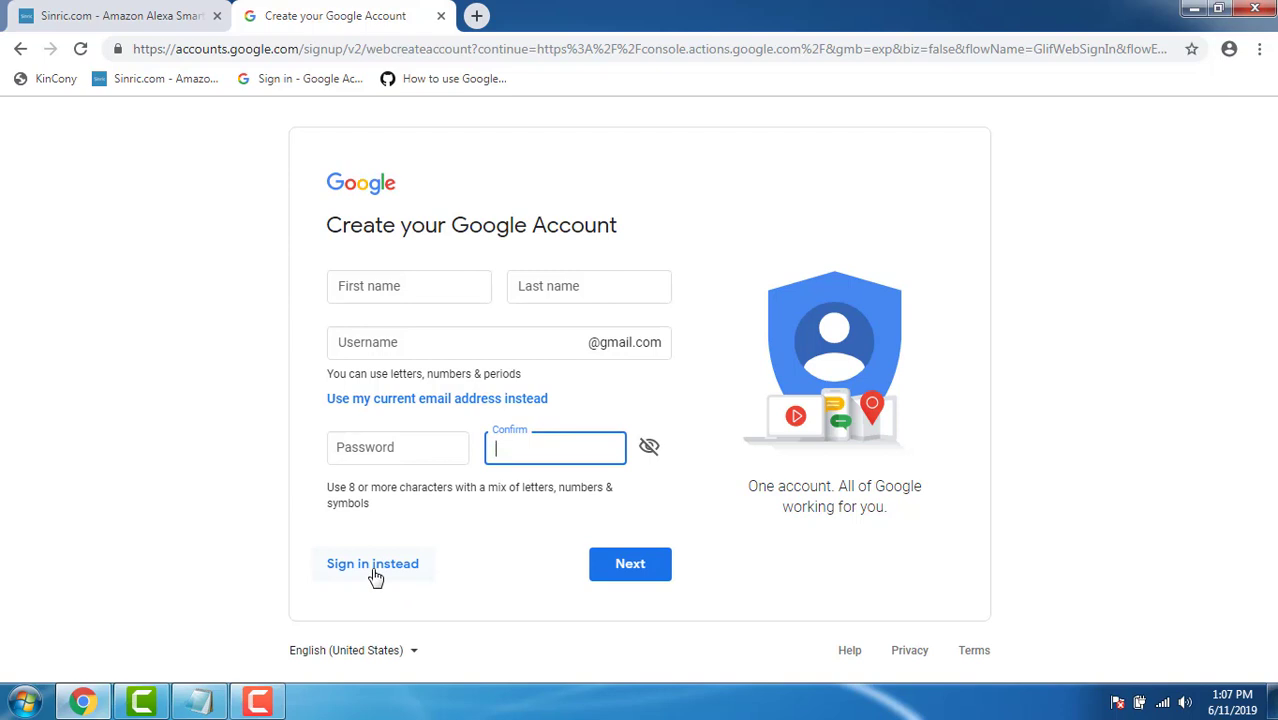
{"action": "left_click", "coordinate": [20, 48]}
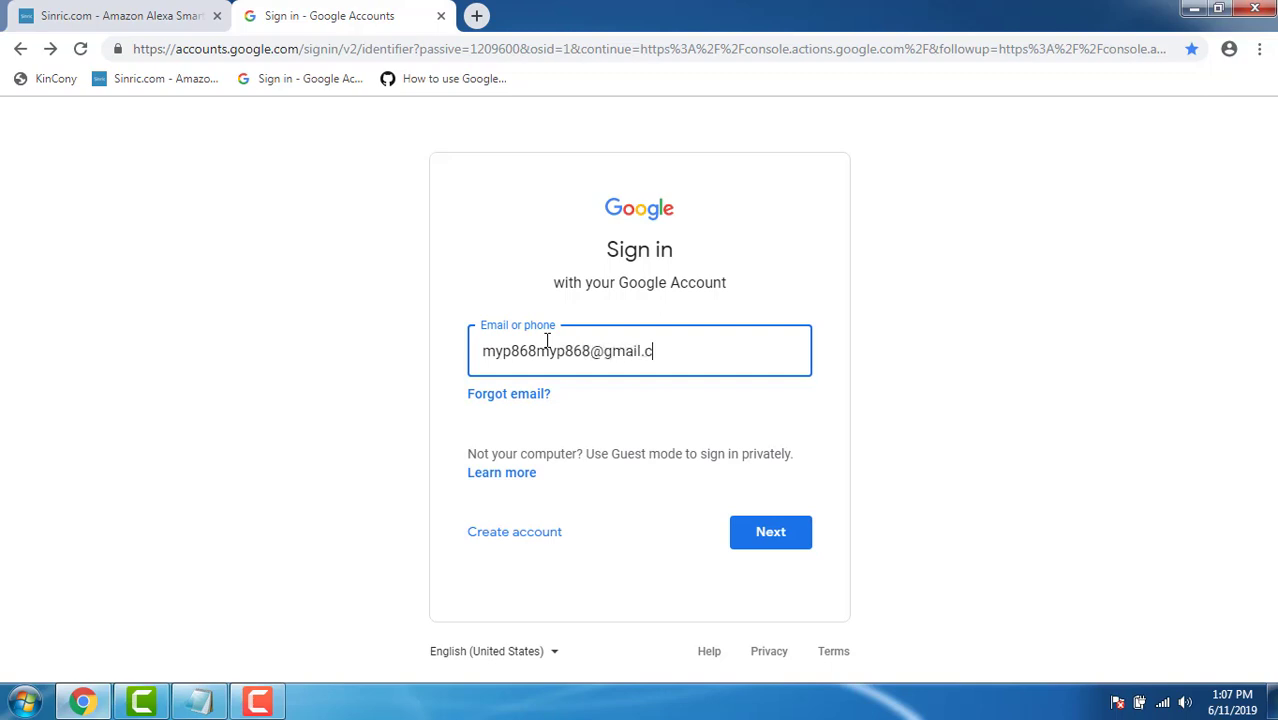
Sign in with the existing Google account's e-mail and password.
{"action": "left_click", "coordinate": [780, 534]}
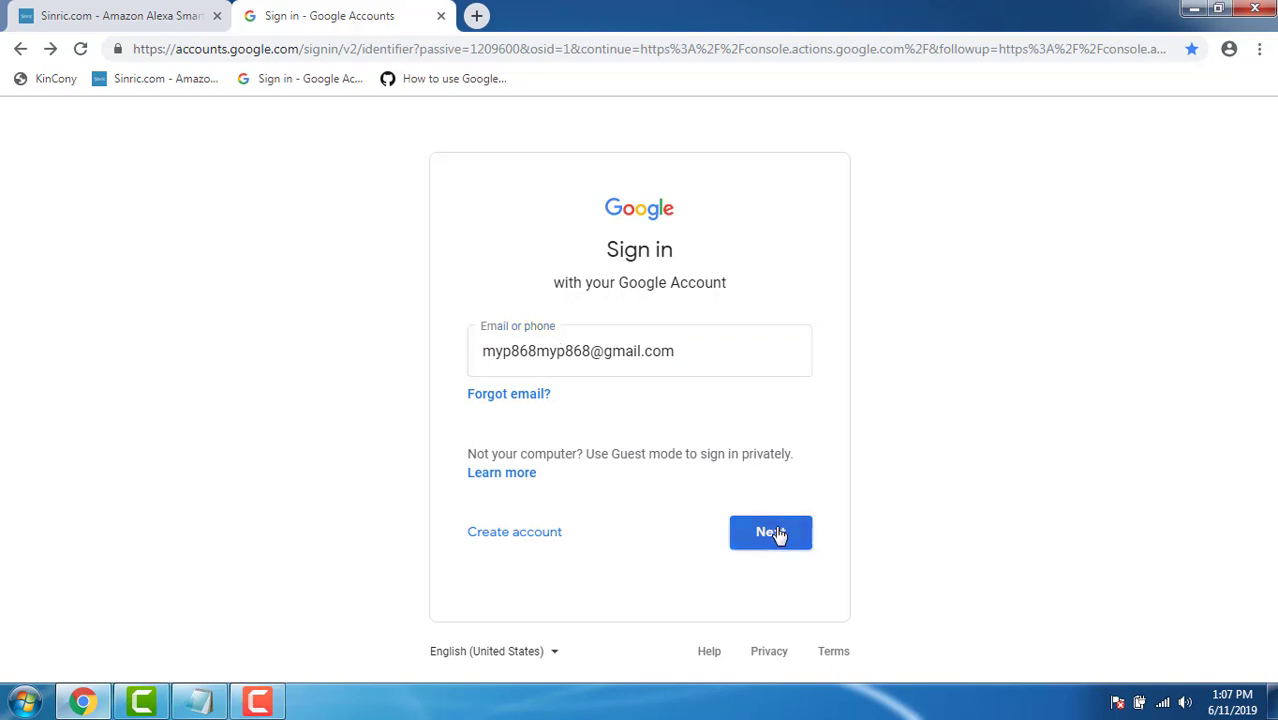
{"action": "type", "text": "•"}
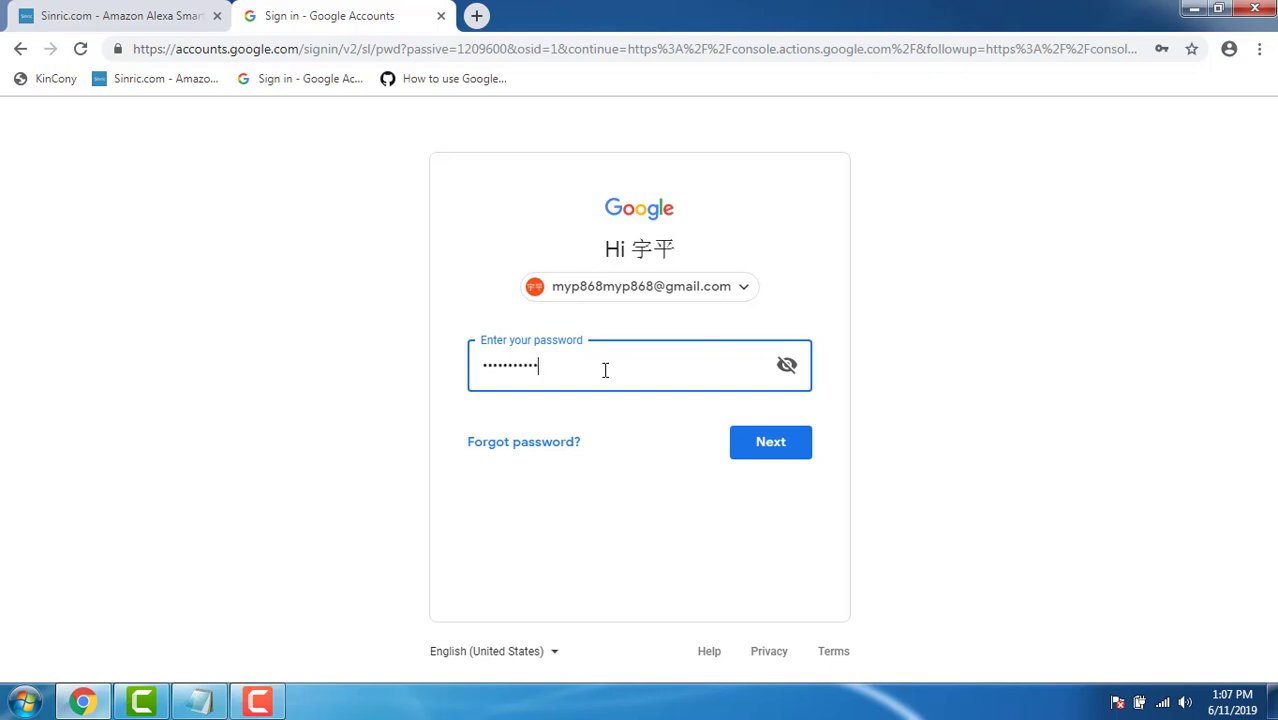
{"action": "left_click", "coordinate": [766, 458]}
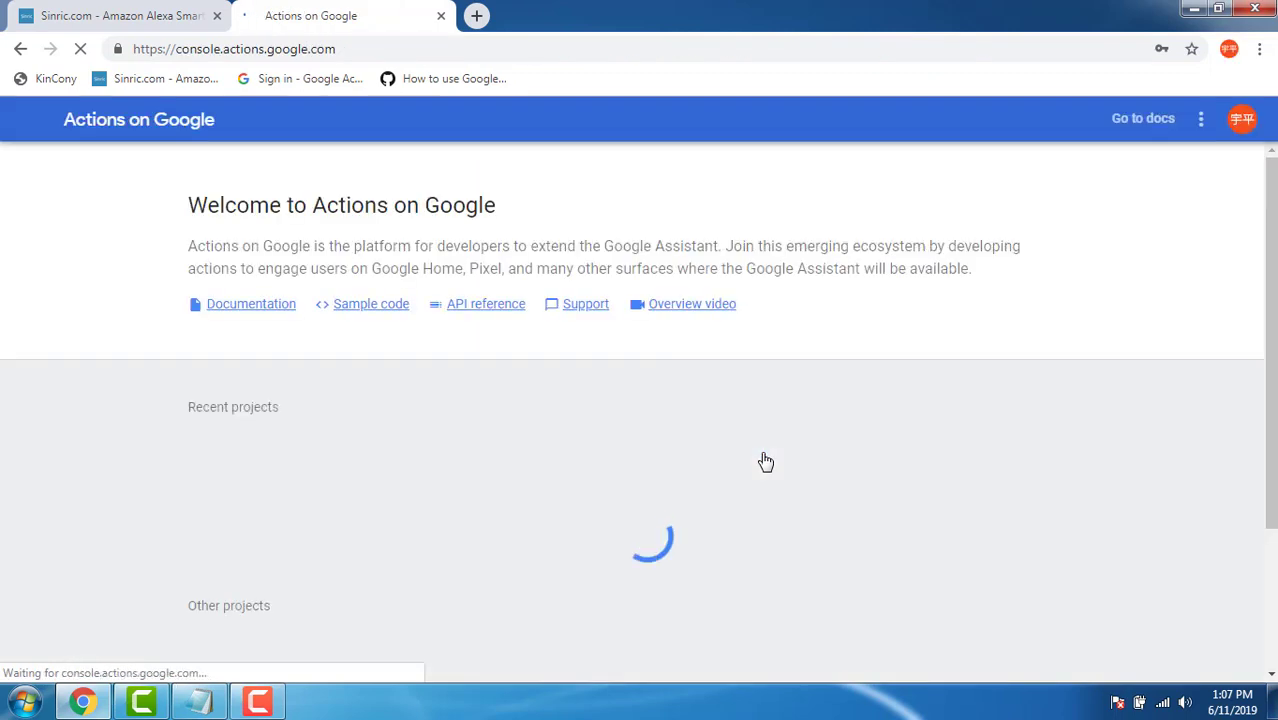
Add a new Actions project named 'HIFI smarthome' and create it.
{"action": "scroll", "coordinate": [119, 417], "scroll_direction": "down", "scroll_amount": 2}
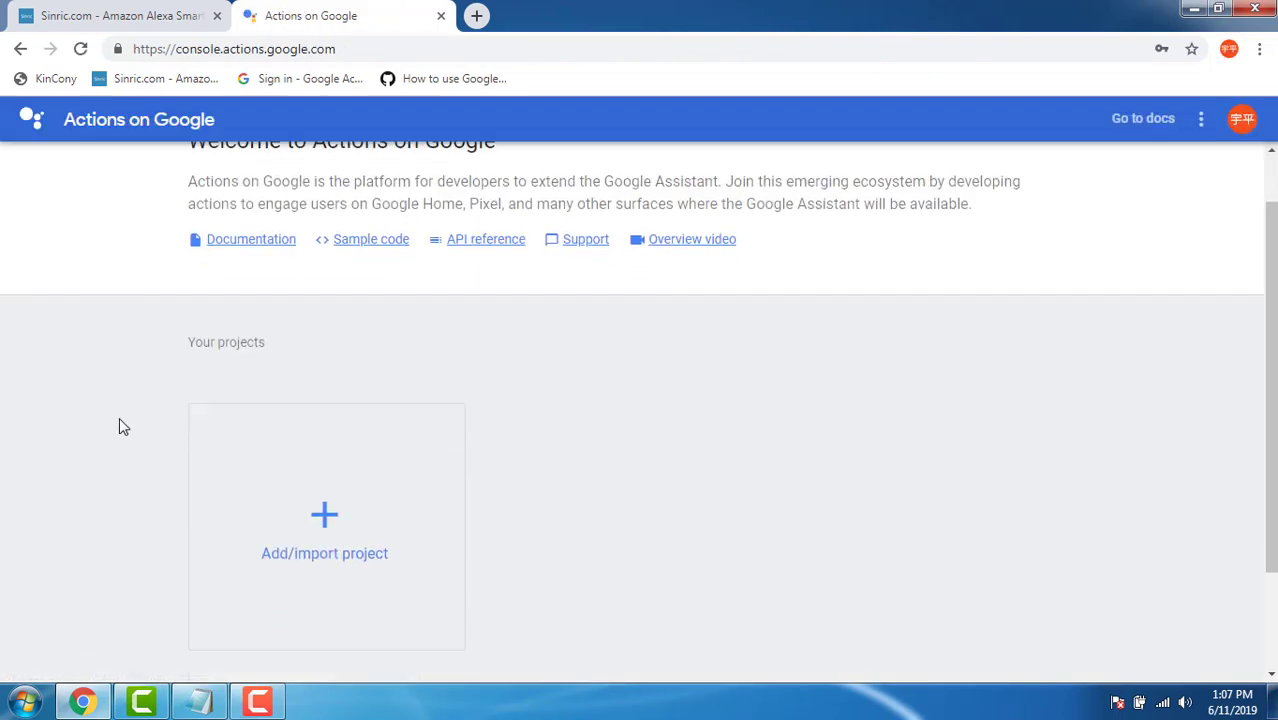
{"action": "left_click", "coordinate": [325, 421]}
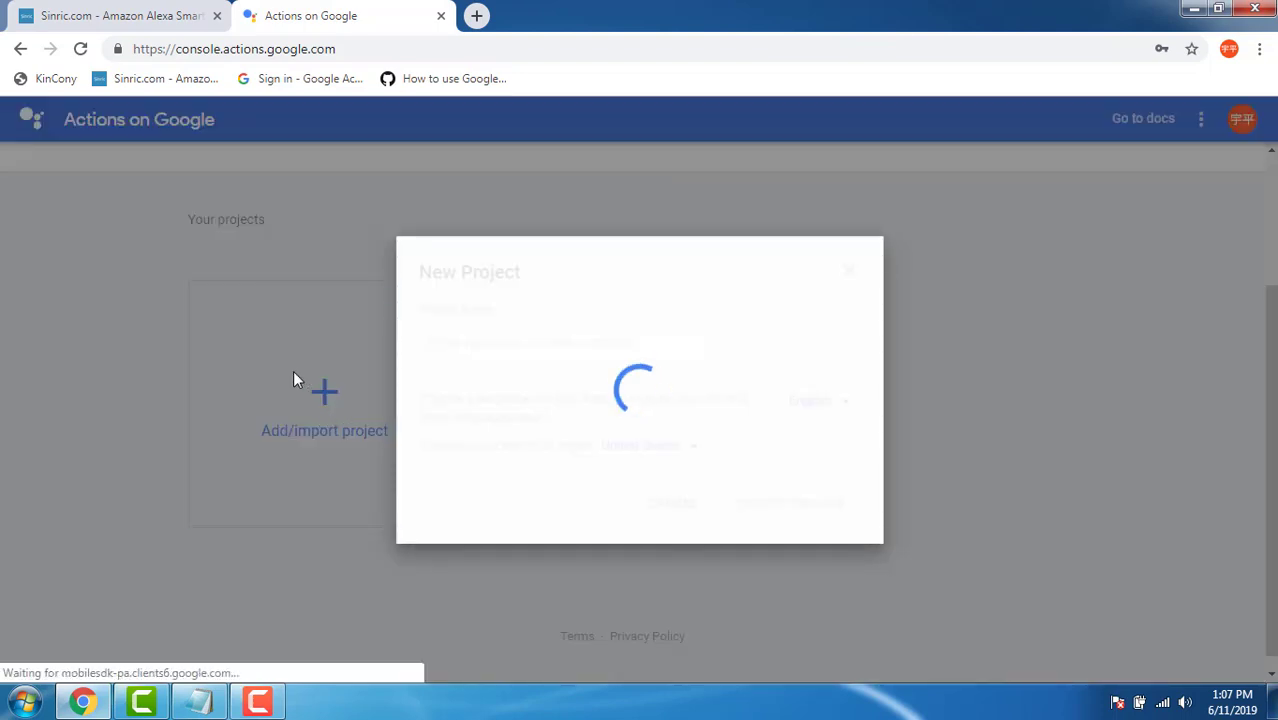
{"action": "left_click", "coordinate": [504, 346]}
{"action": "type", "text": "HIFI smarthome"}
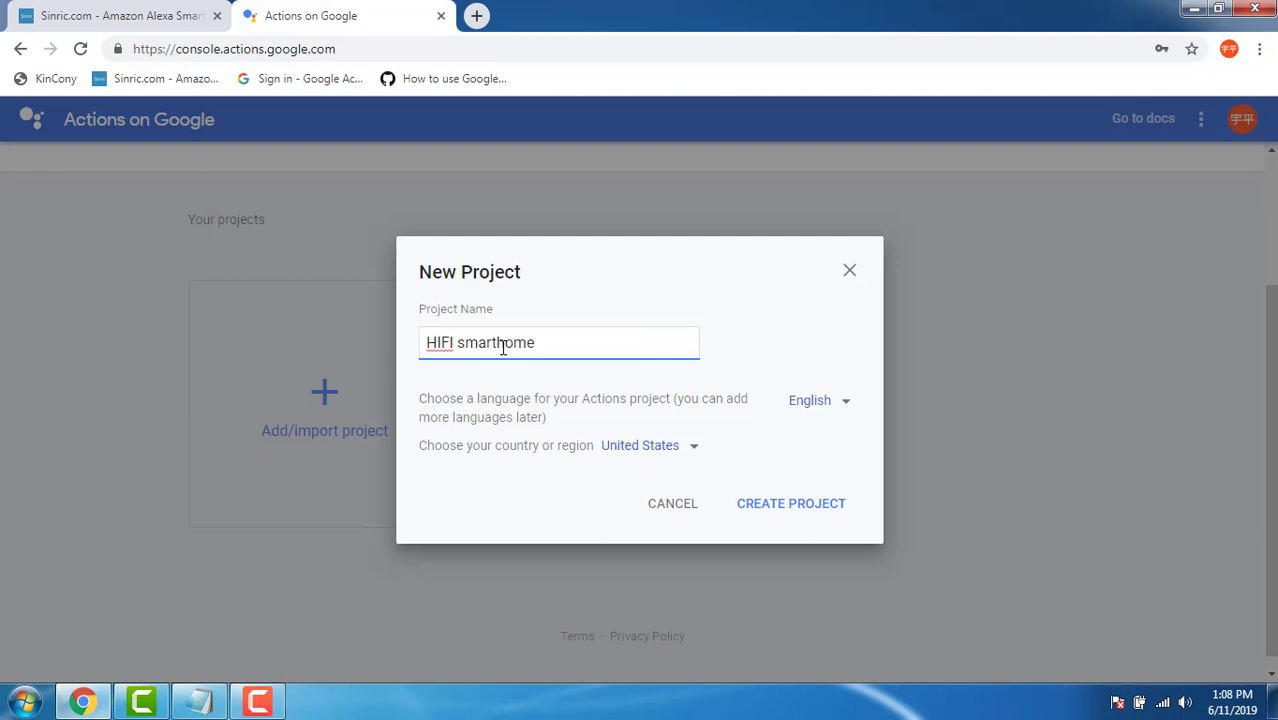
{"action": "left_click", "coordinate": [769, 506]}
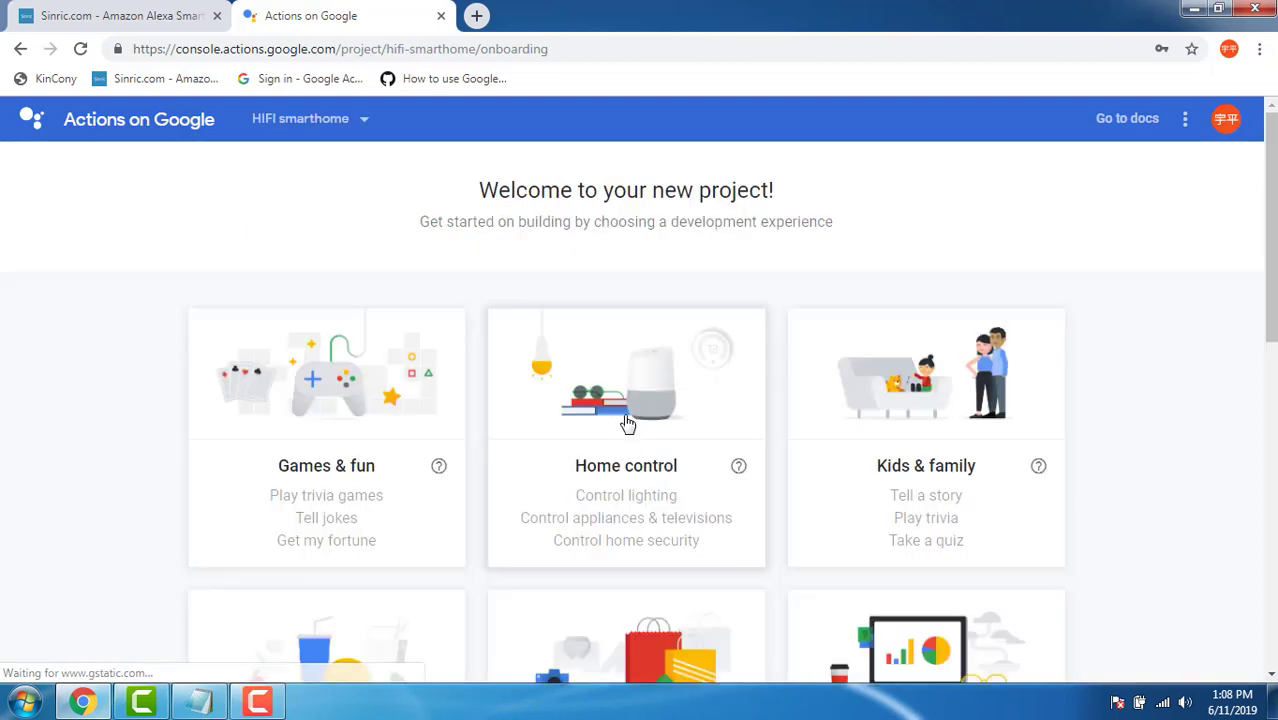
Choose Home control as the project type and Smart home as the experience.
{"action": "scroll", "coordinate": [1101, 436], "scroll_direction": "down", "scroll_amount": 1}
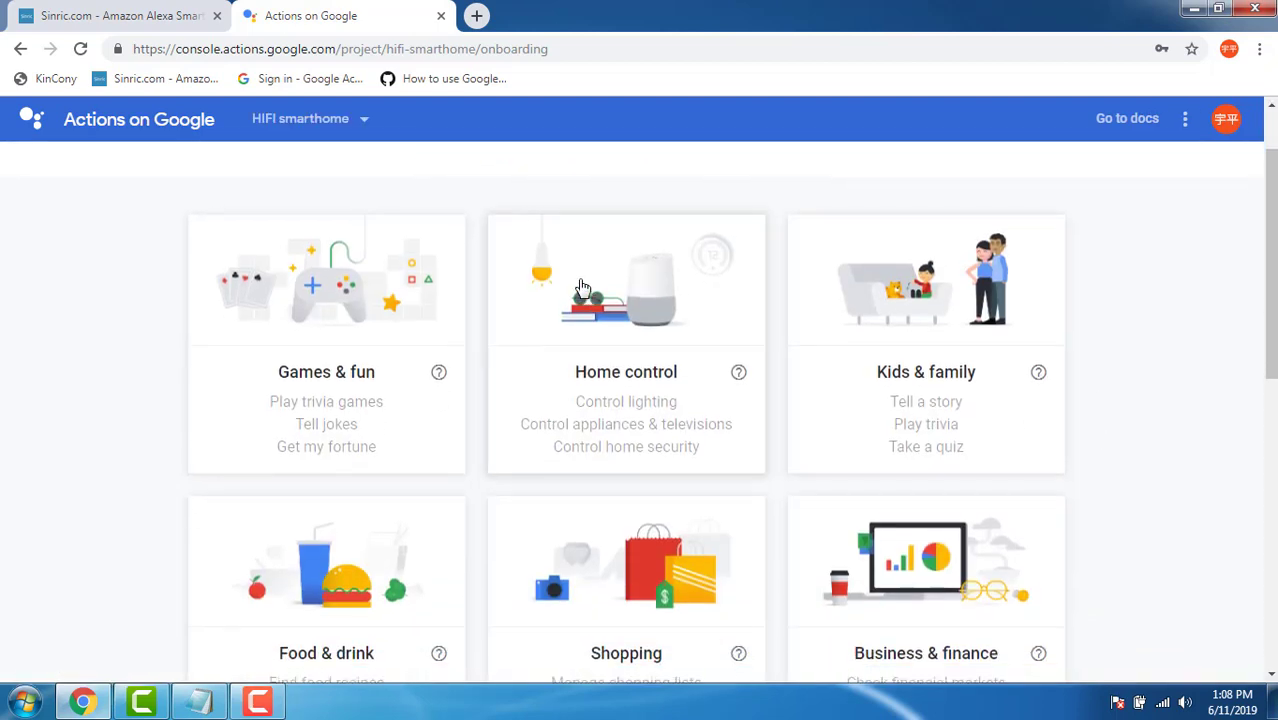
{"action": "left_click", "coordinate": [637, 324]}
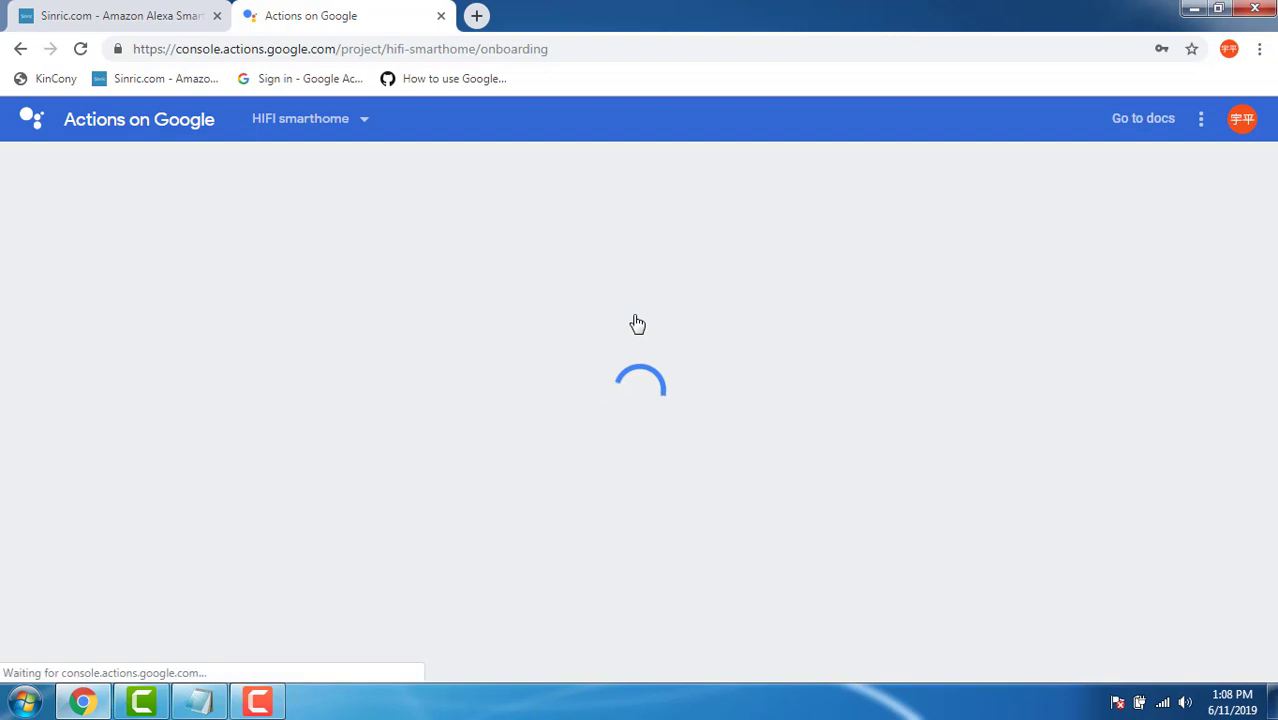
{"action": "scroll", "coordinate": [655, 335], "scroll_direction": "down", "scroll_amount": 1}
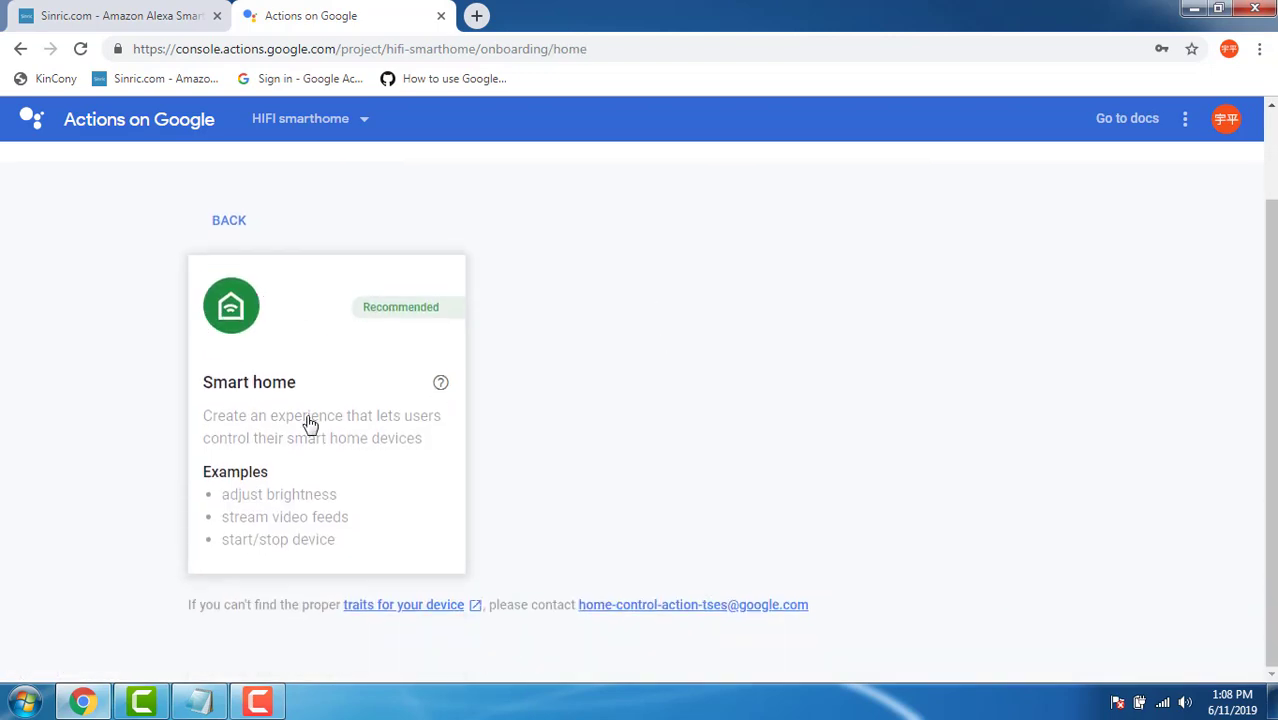
{"action": "left_click", "coordinate": [273, 414]}
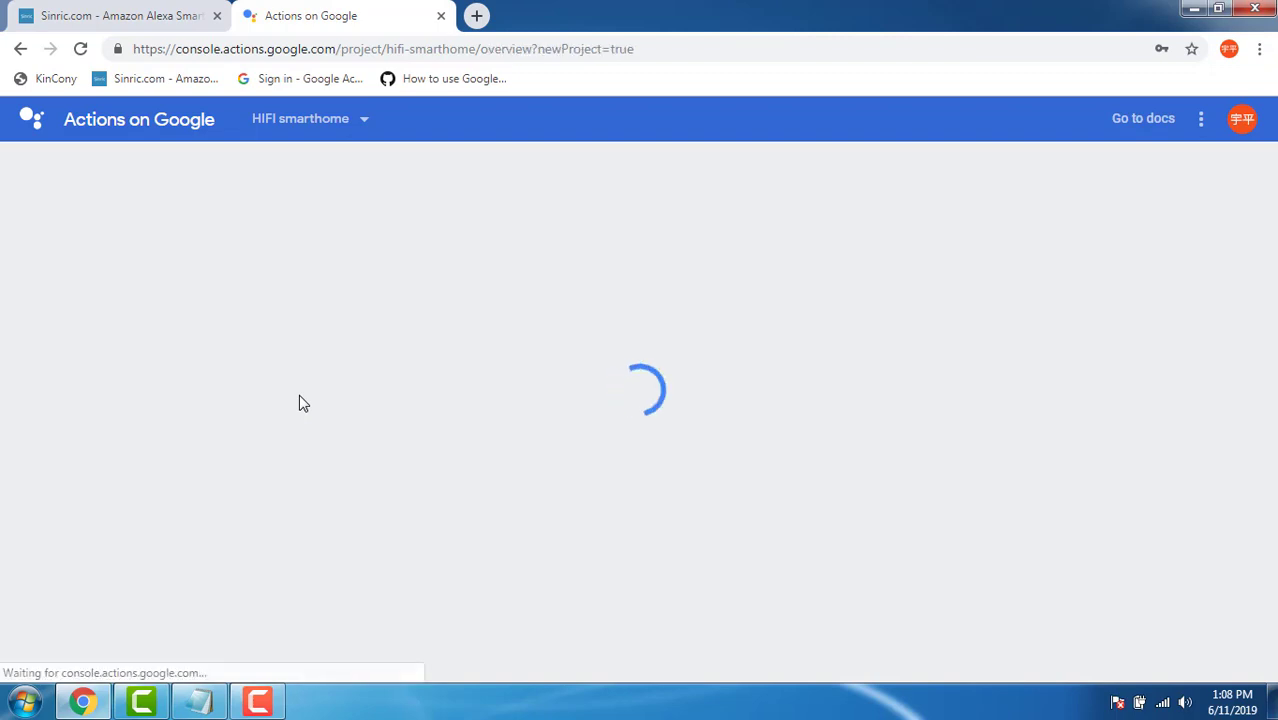
Save 'DR.hificat' as the Smart Home action's display name and return to Overview.
{"action": "scroll", "coordinate": [330, 395], "scroll_direction": "down", "scroll_amount": 1}
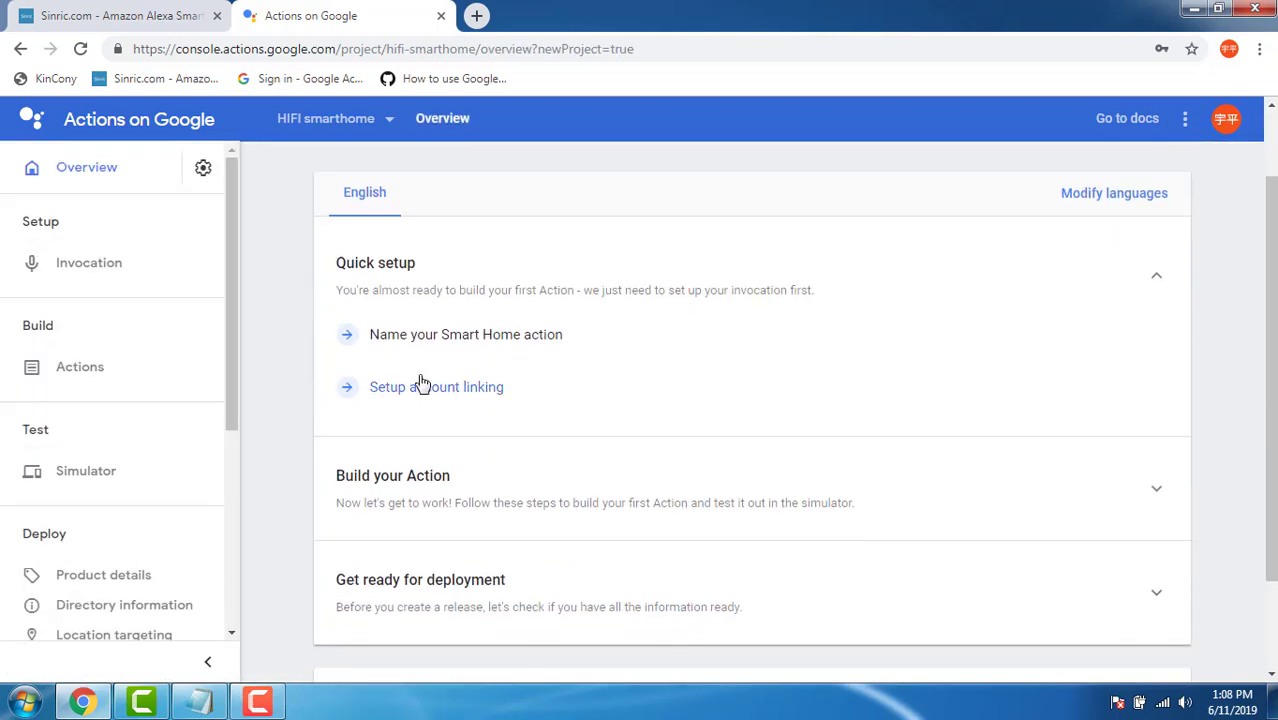
{"action": "left_click", "coordinate": [453, 336]}
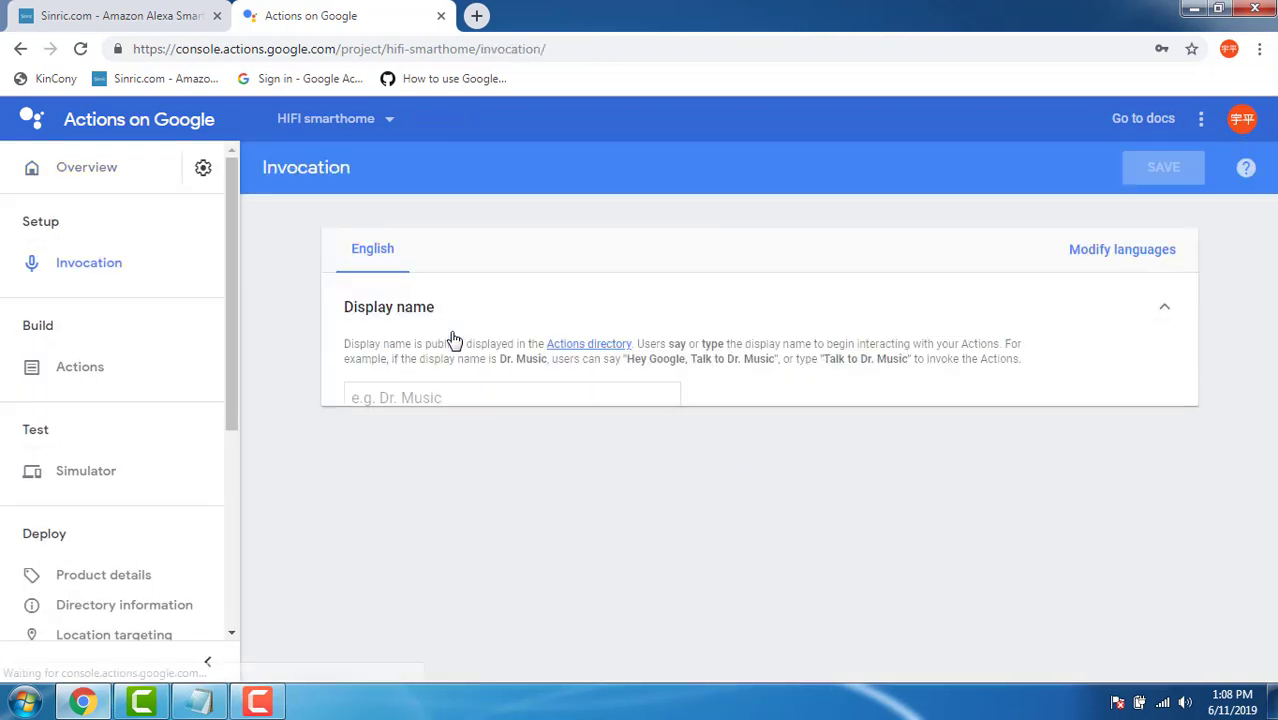
{"action": "left_click", "coordinate": [436, 390]}
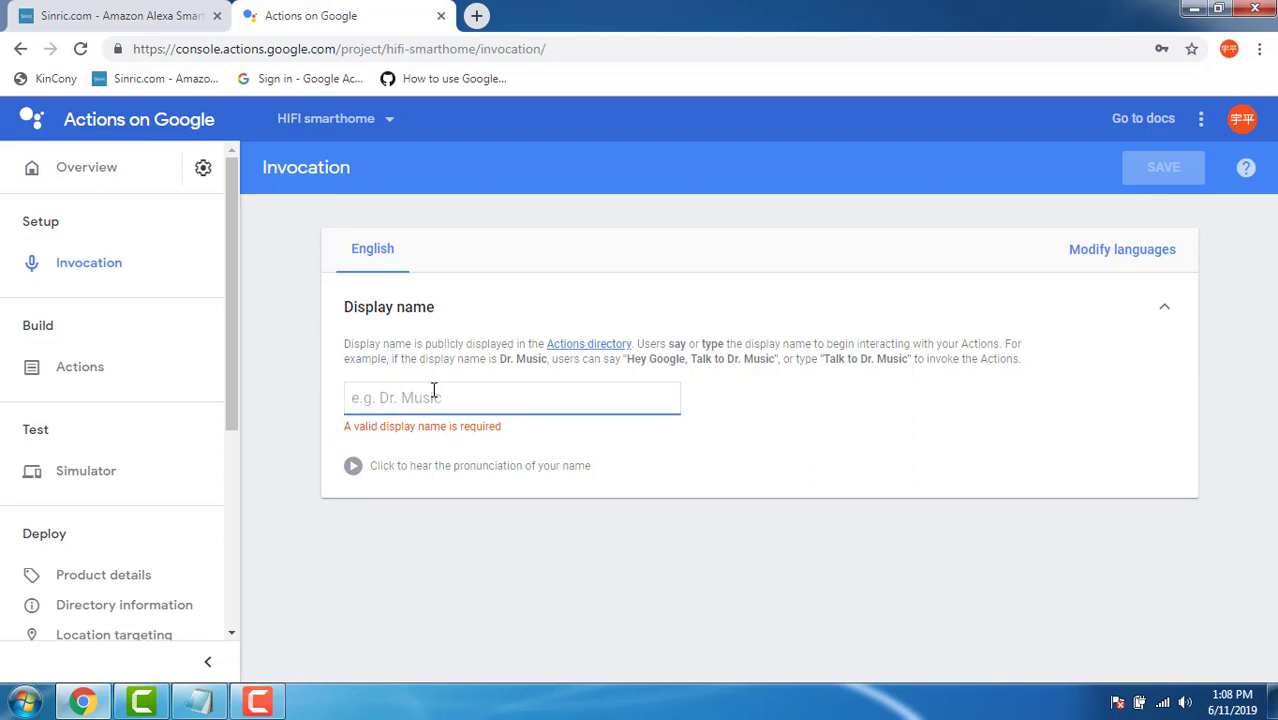
{"action": "type", "text": "DR.hifi"}
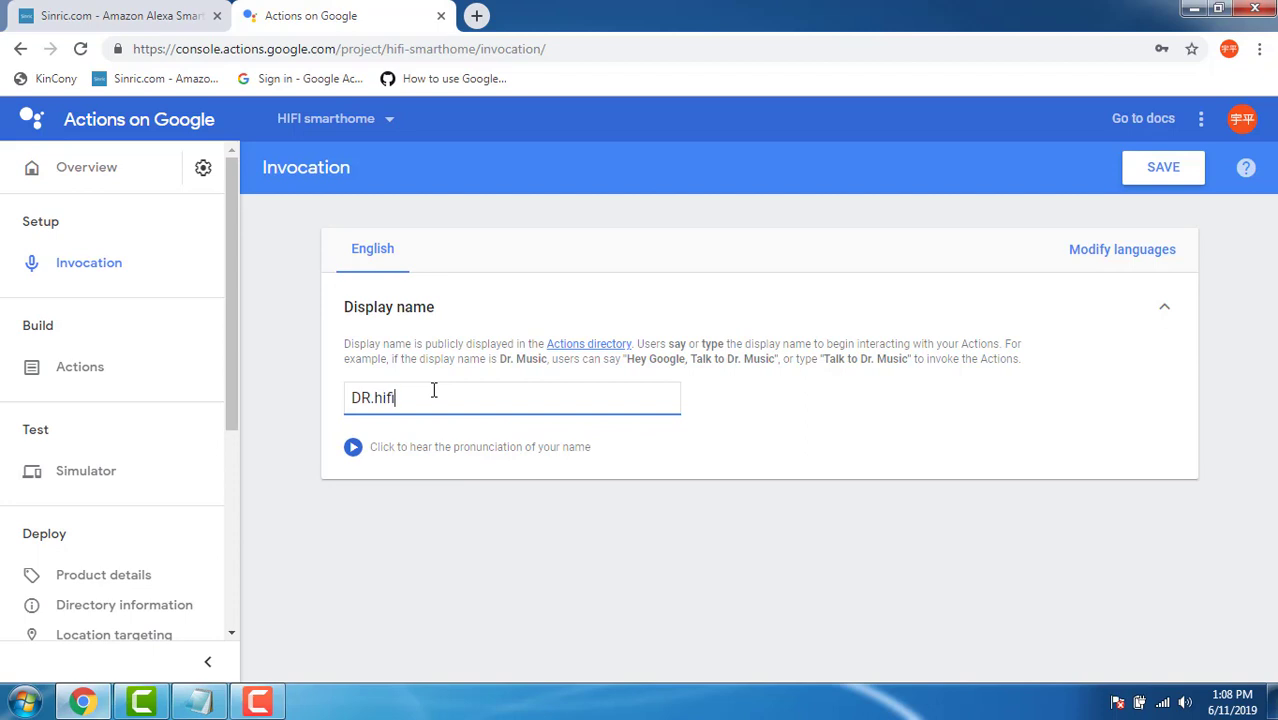
{"action": "type", "text": "cat"}
{"action": "left_click", "coordinate": [1163, 180]}
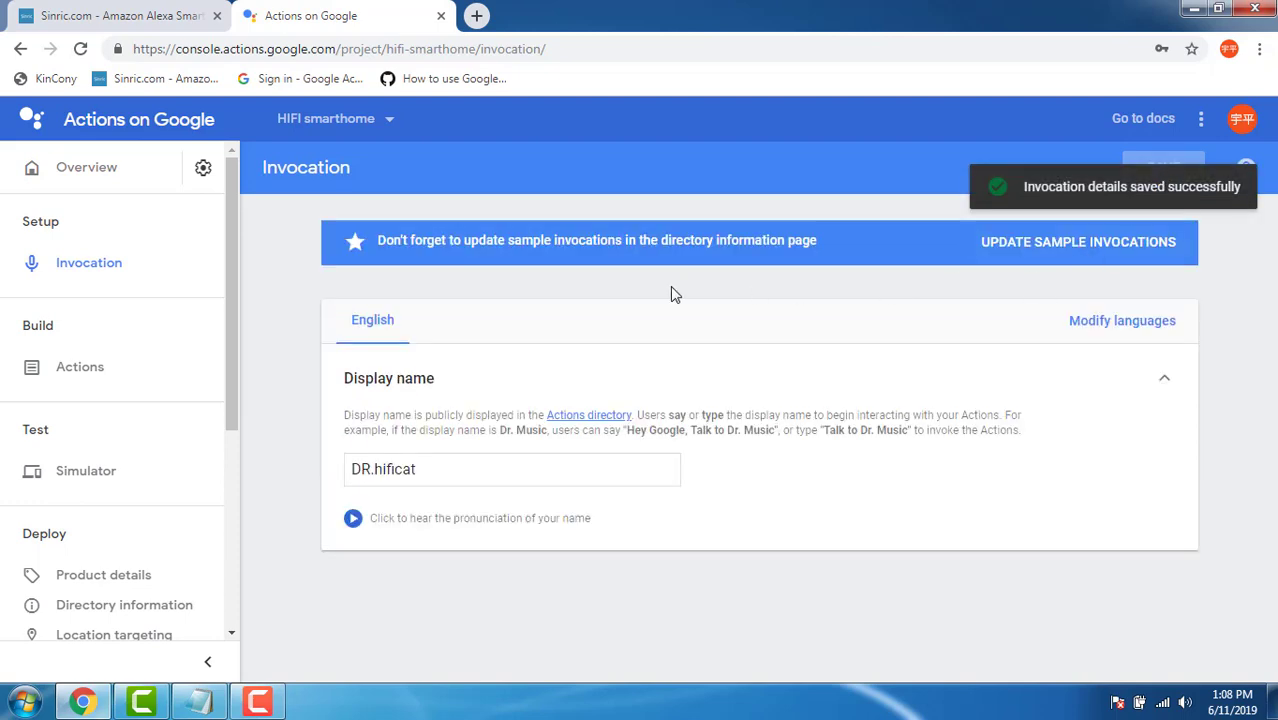
{"action": "left_click", "coordinate": [90, 176]}
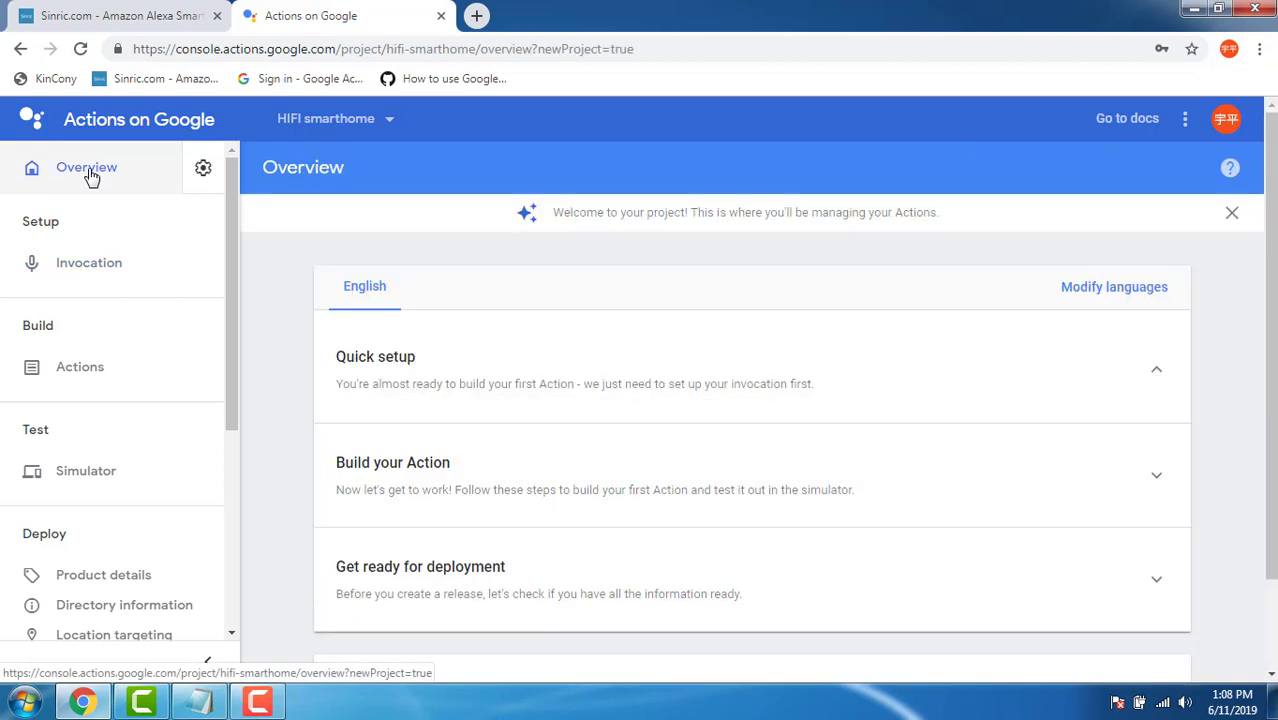
Set account linking to website-only account creation, OAuth linking with Authorization code grant.
{"action": "left_click", "coordinate": [425, 499]}
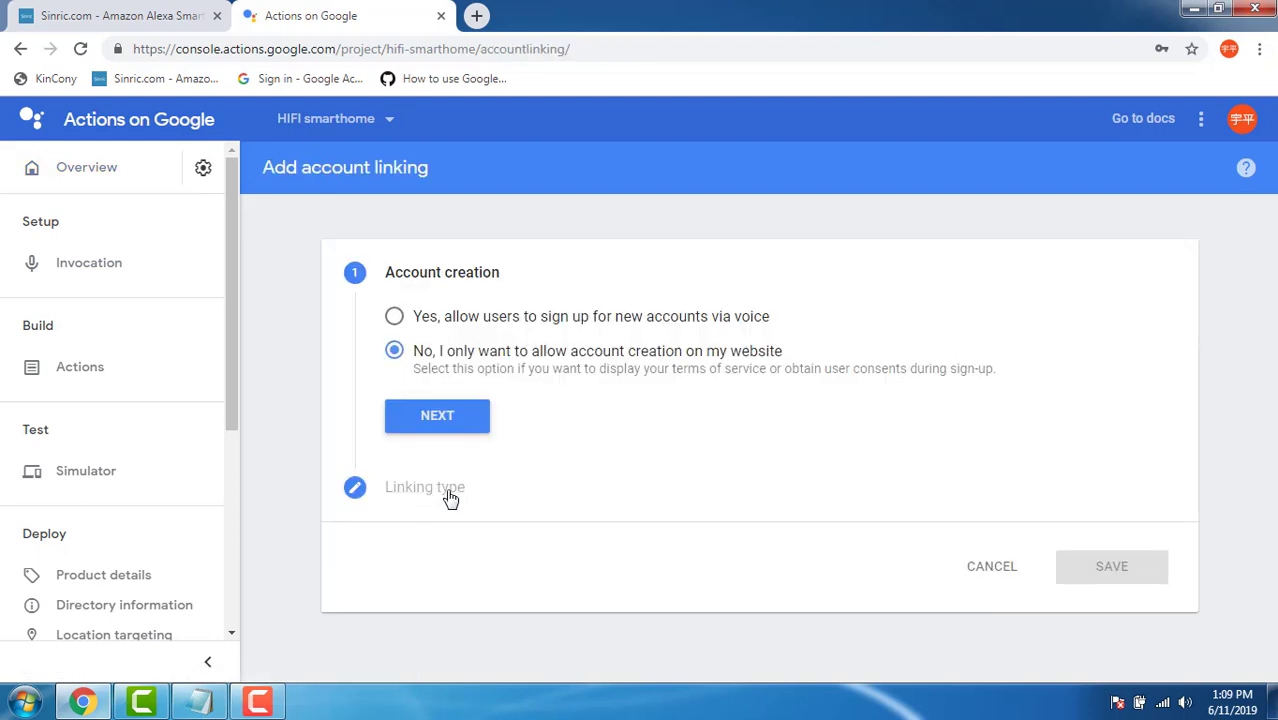
{"action": "left_click", "coordinate": [437, 418]}
{"action": "left_click", "coordinate": [472, 388]}
{"action": "left_click", "coordinate": [476, 382]}
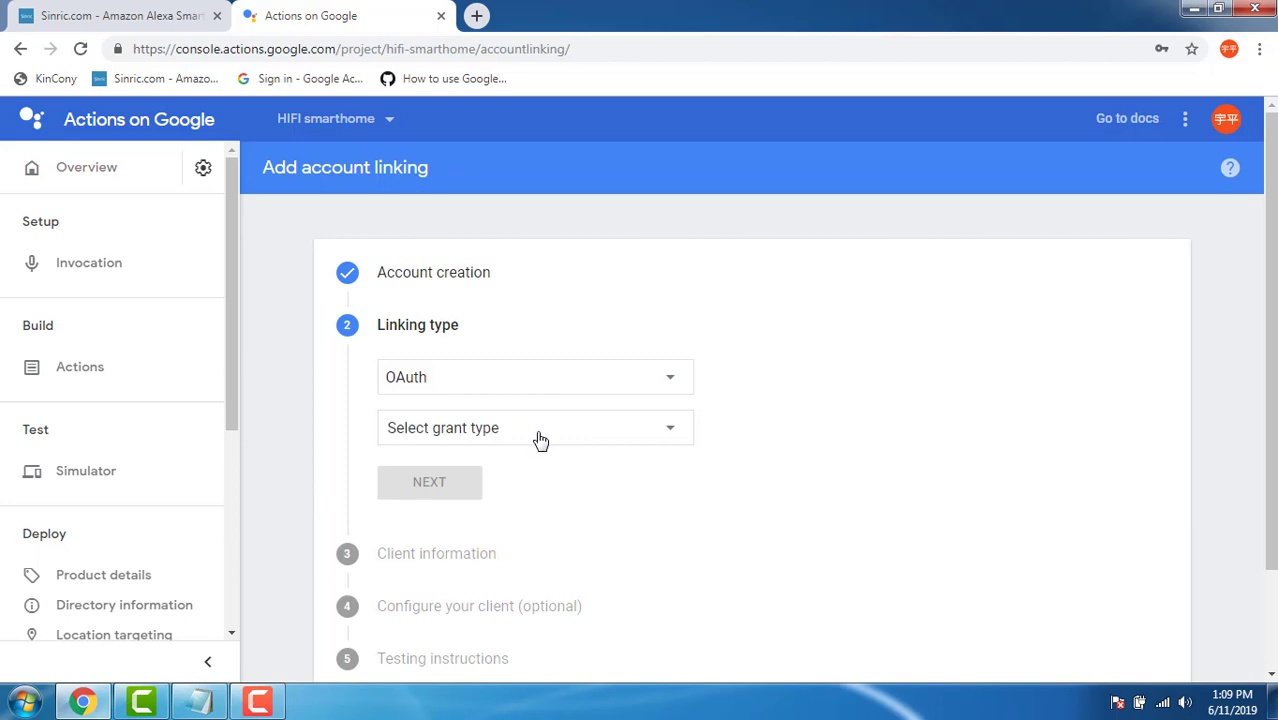
{"action": "left_click", "coordinate": [538, 436]}
{"action": "left_click", "coordinate": [477, 460]}
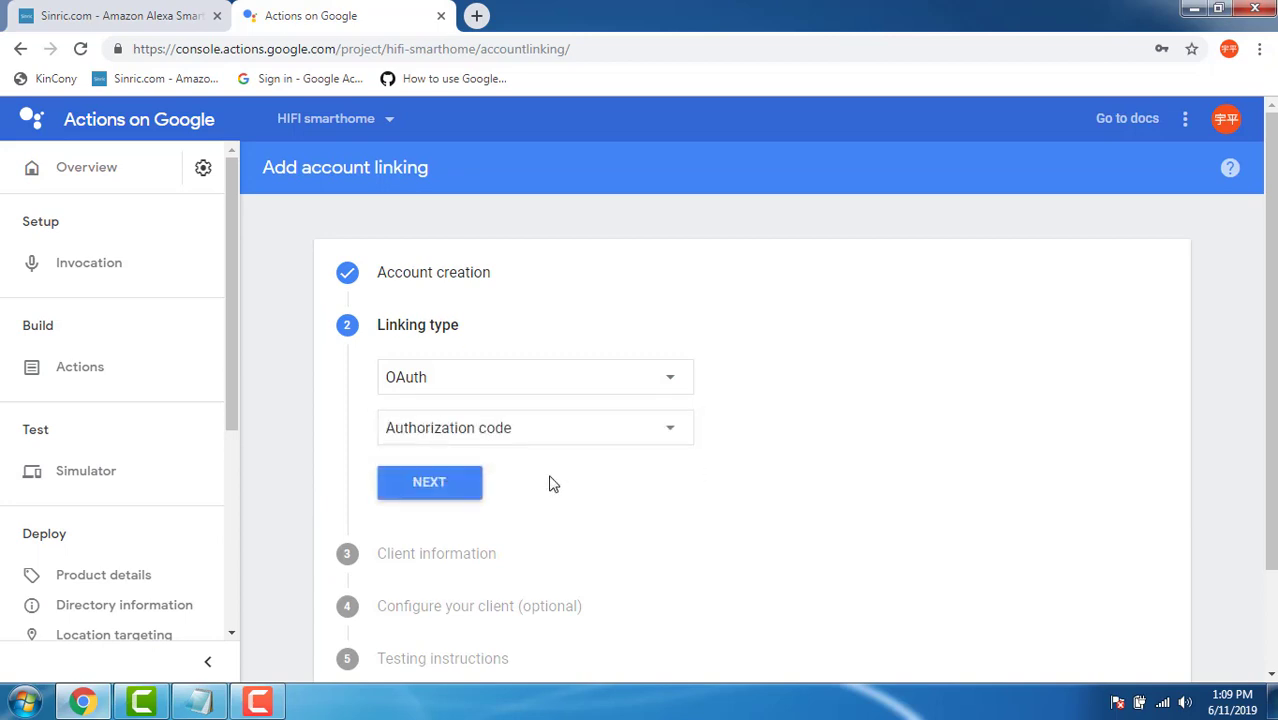
{"action": "left_click", "coordinate": [470, 485]}
Copy Sinric's Google Home Client ID into the form's Client ID field.
{"action": "scroll", "coordinate": [491, 480], "scroll_direction": "down", "scroll_amount": 2}
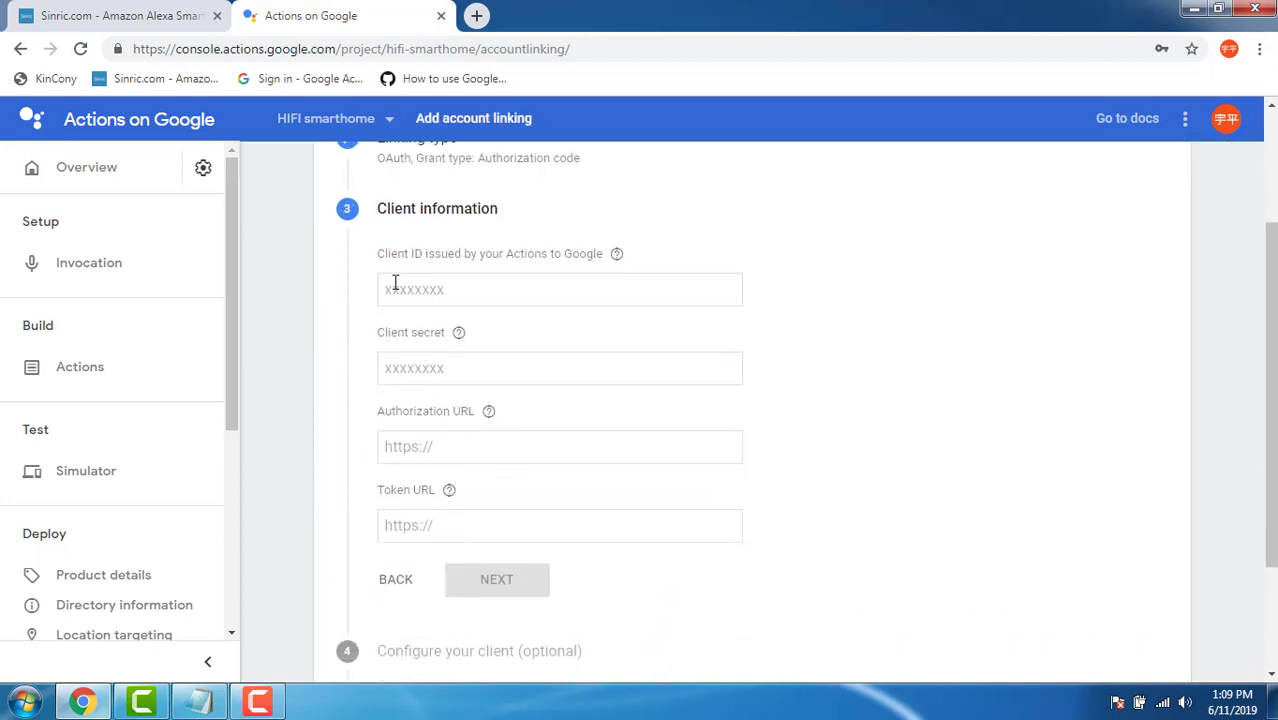
{"action": "left_click_drag", "start_coordinate": [378, 260], "coordinate": [606, 274]}
{"action": "left_click", "coordinate": [103, 22]}
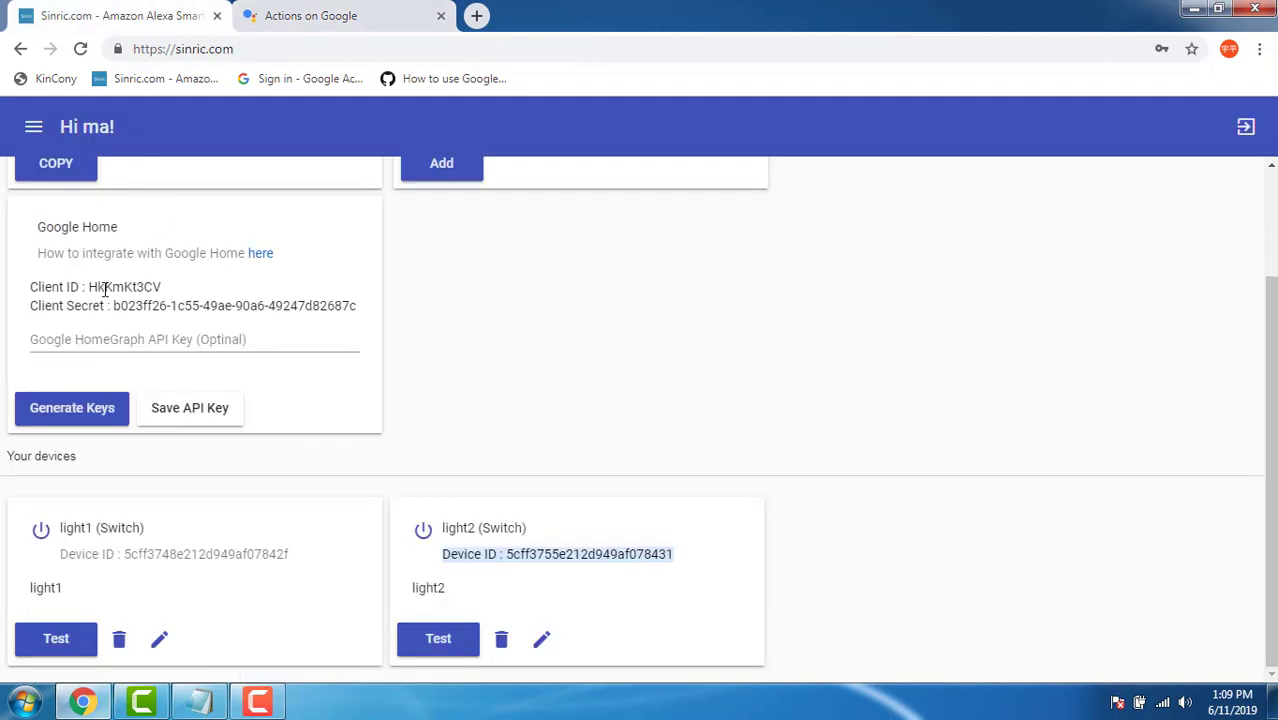
{"action": "left_click_drag", "start_coordinate": [88, 289], "coordinate": [166, 290]}
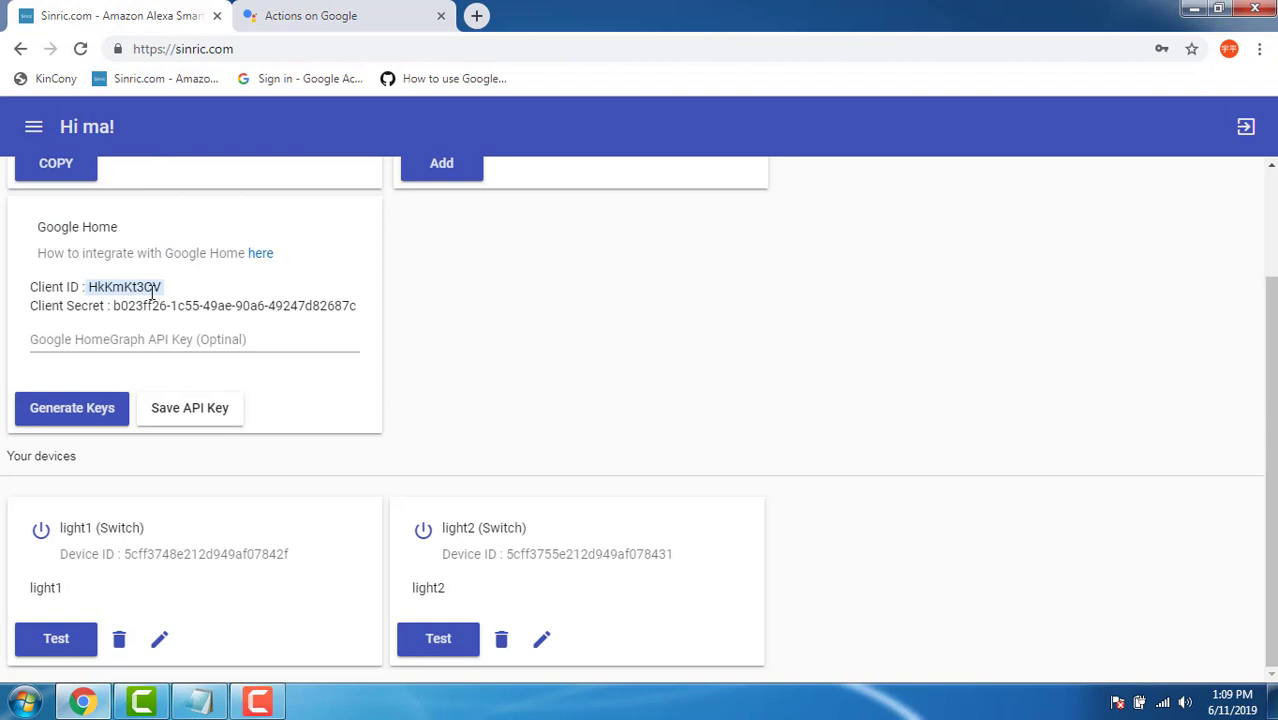
{"action": "left_click", "coordinate": [161, 287]}
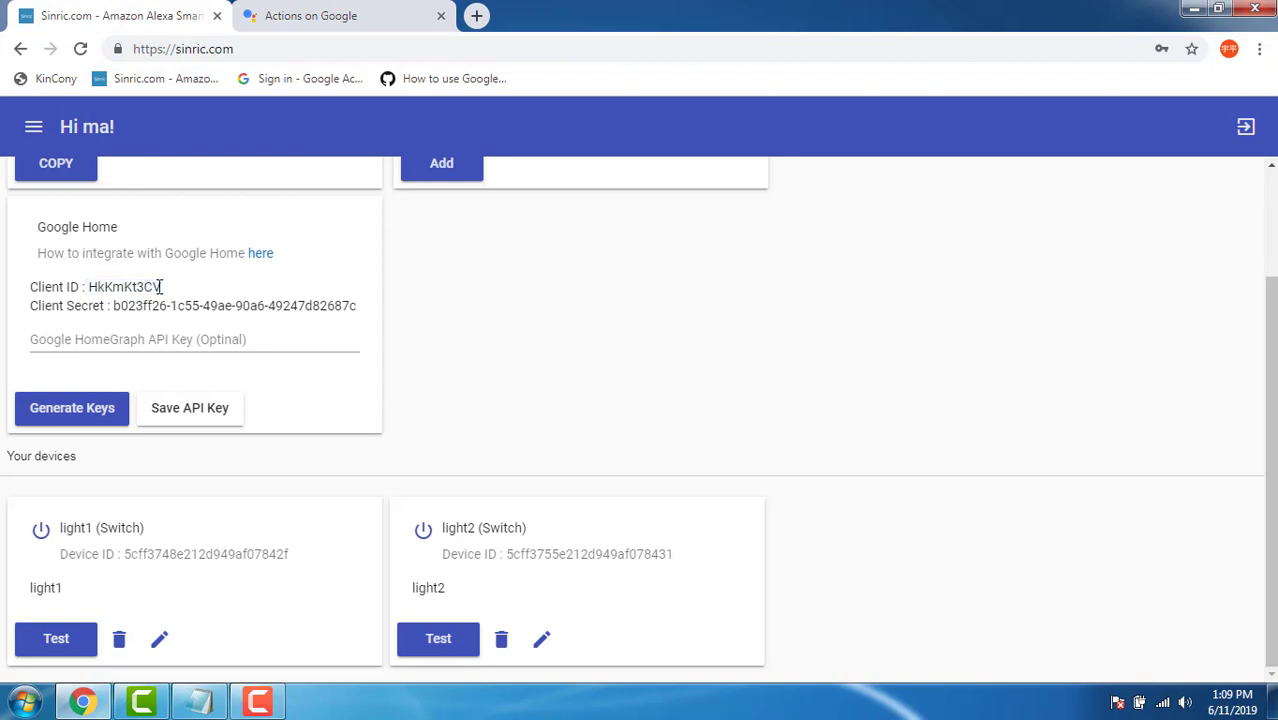
{"action": "left_click_drag", "start_coordinate": [162, 287], "coordinate": [104, 289]}
{"action": "right_click", "coordinate": [97, 288]}
{"action": "left_click", "coordinate": [130, 304]}
{"action": "left_click", "coordinate": [351, 14]}
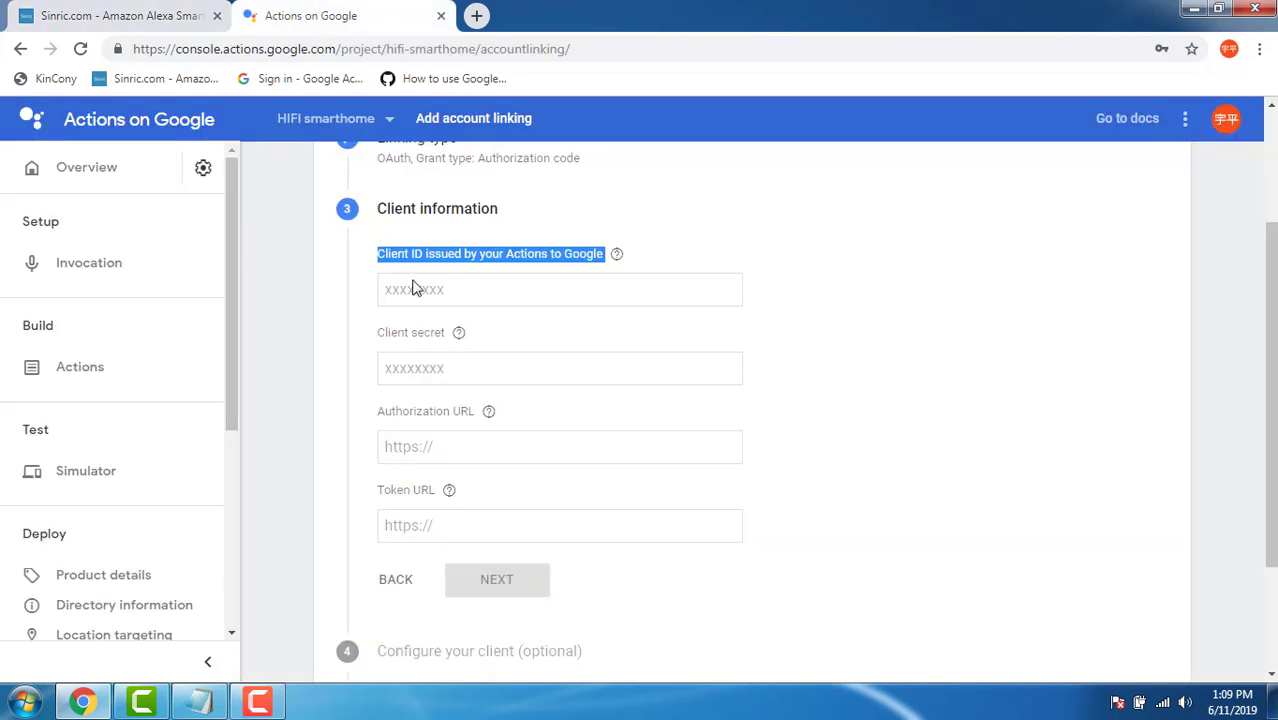
{"action": "left_click", "coordinate": [447, 293]}
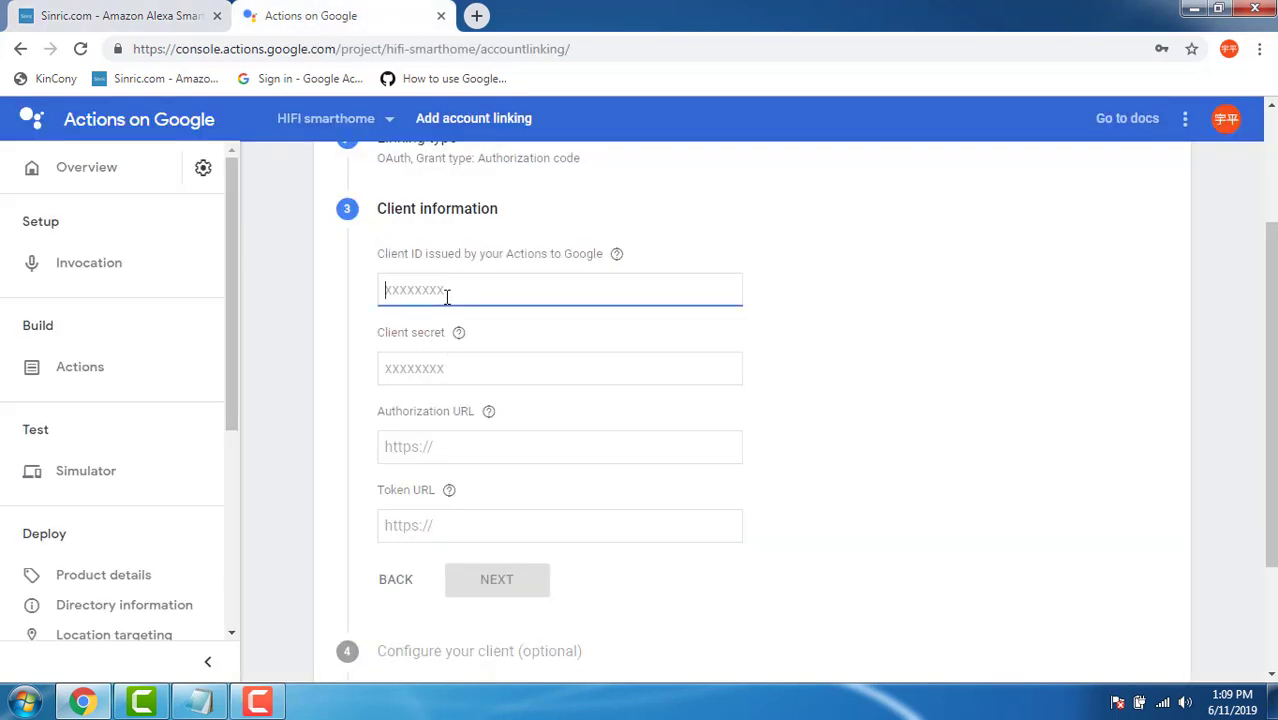
{"action": "key", "text": "ctrl+v"}
Copy Sinric's Client Secret into the Client secret field.
{"action": "left_click", "coordinate": [120, 18]}
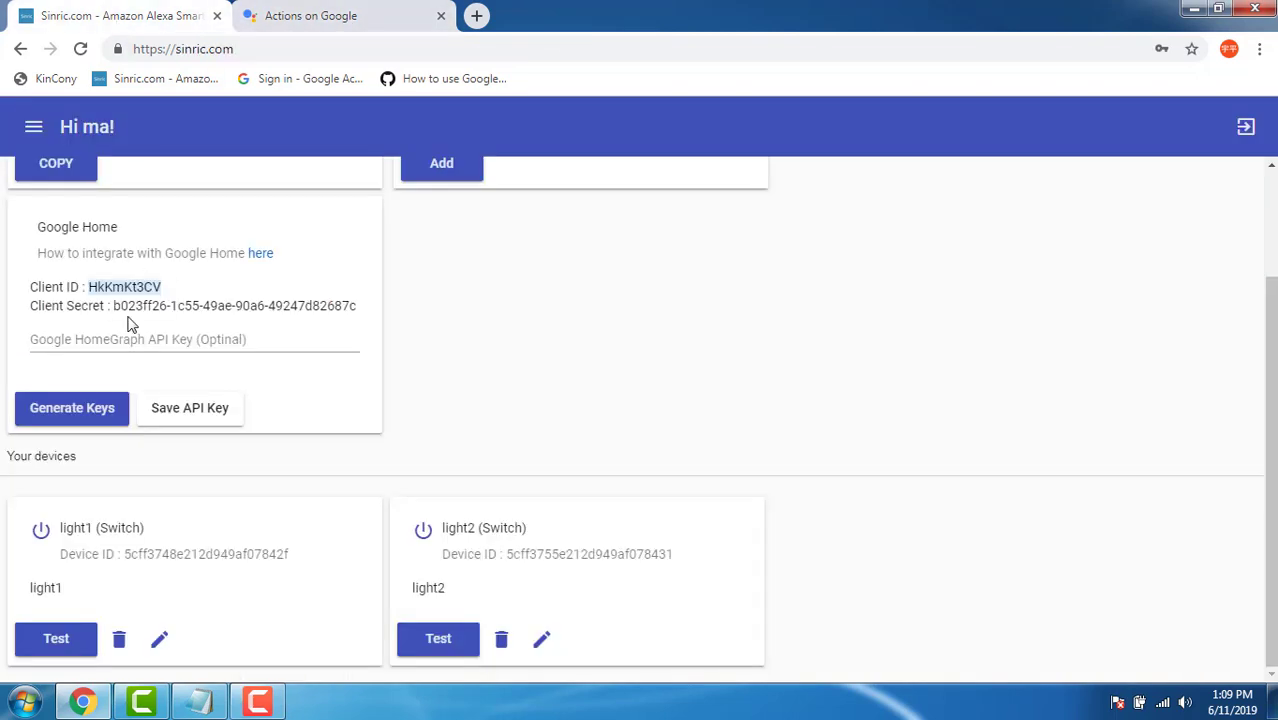
{"action": "left_click_drag", "start_coordinate": [109, 305], "coordinate": [350, 314]}
{"action": "right_click", "coordinate": [354, 313]}
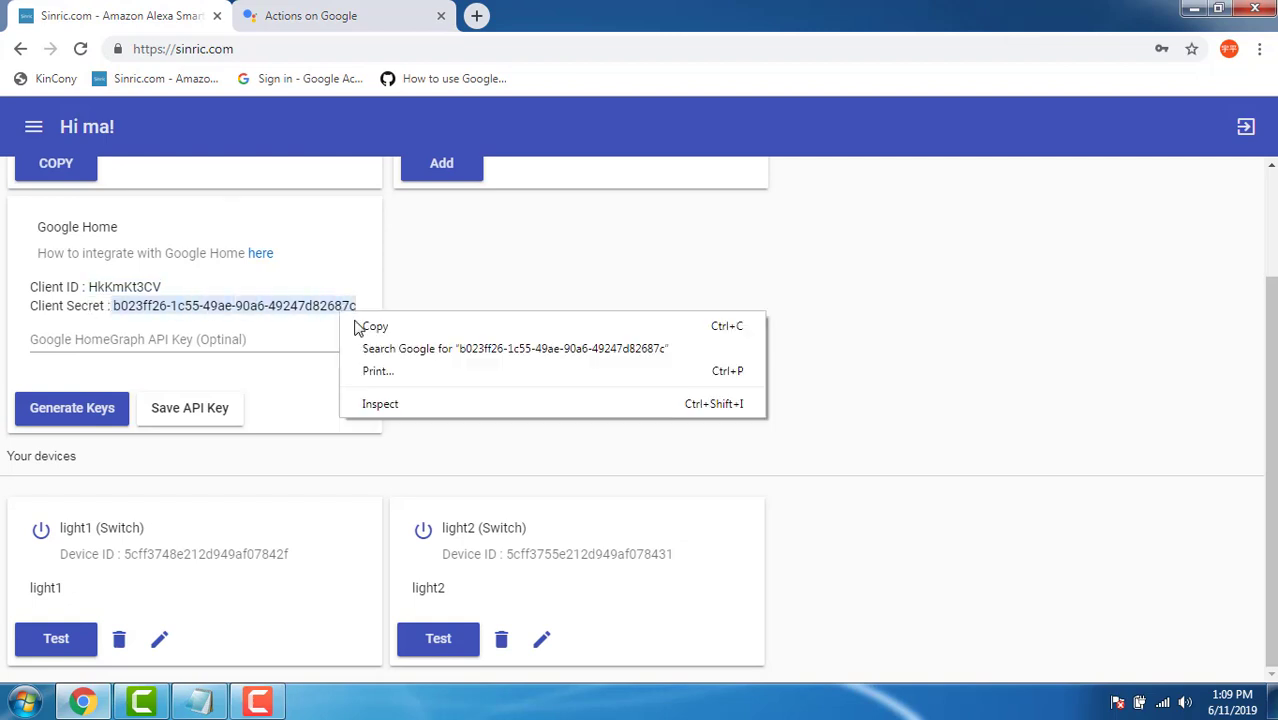
{"action": "left_click", "coordinate": [362, 325]}
{"action": "left_click", "coordinate": [328, 20]}
{"action": "left_click", "coordinate": [415, 373]}
{"action": "key", "text": "ctrl+v"}
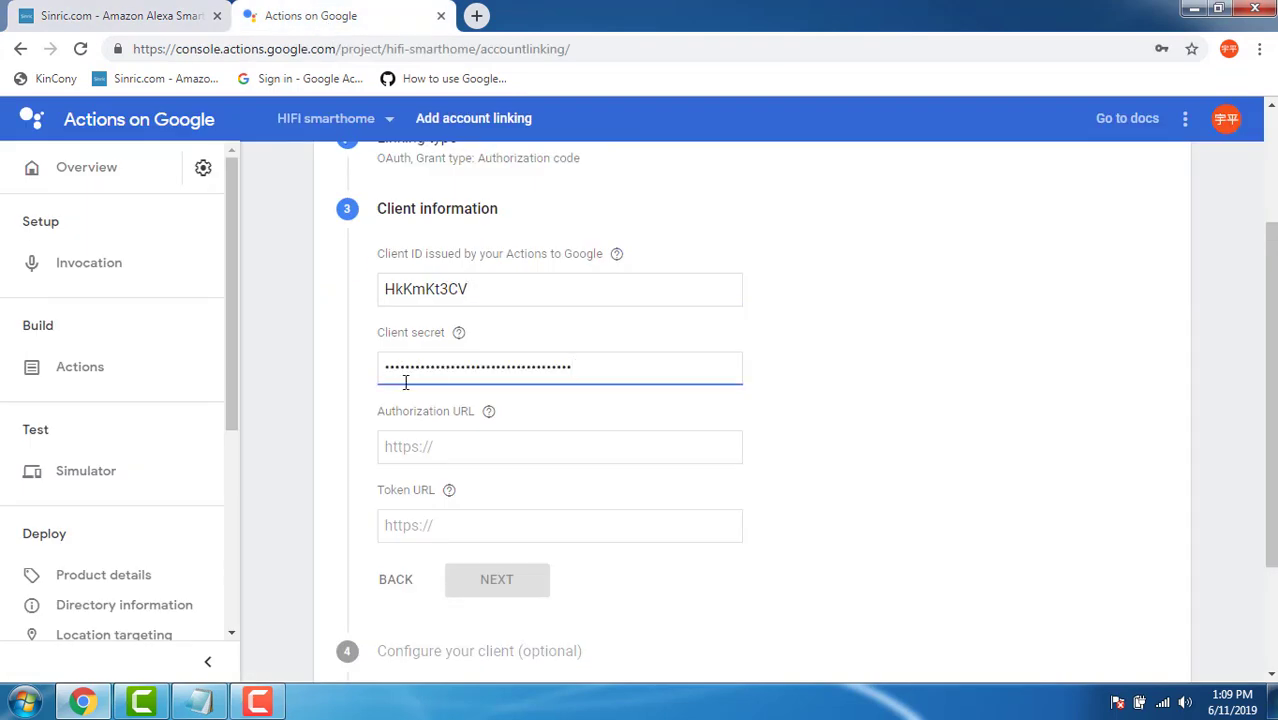
{"action": "left_click", "coordinate": [458, 453]}
{"action": "scroll", "coordinate": [446, 400], "scroll_direction": "down", "scroll_amount": 3}
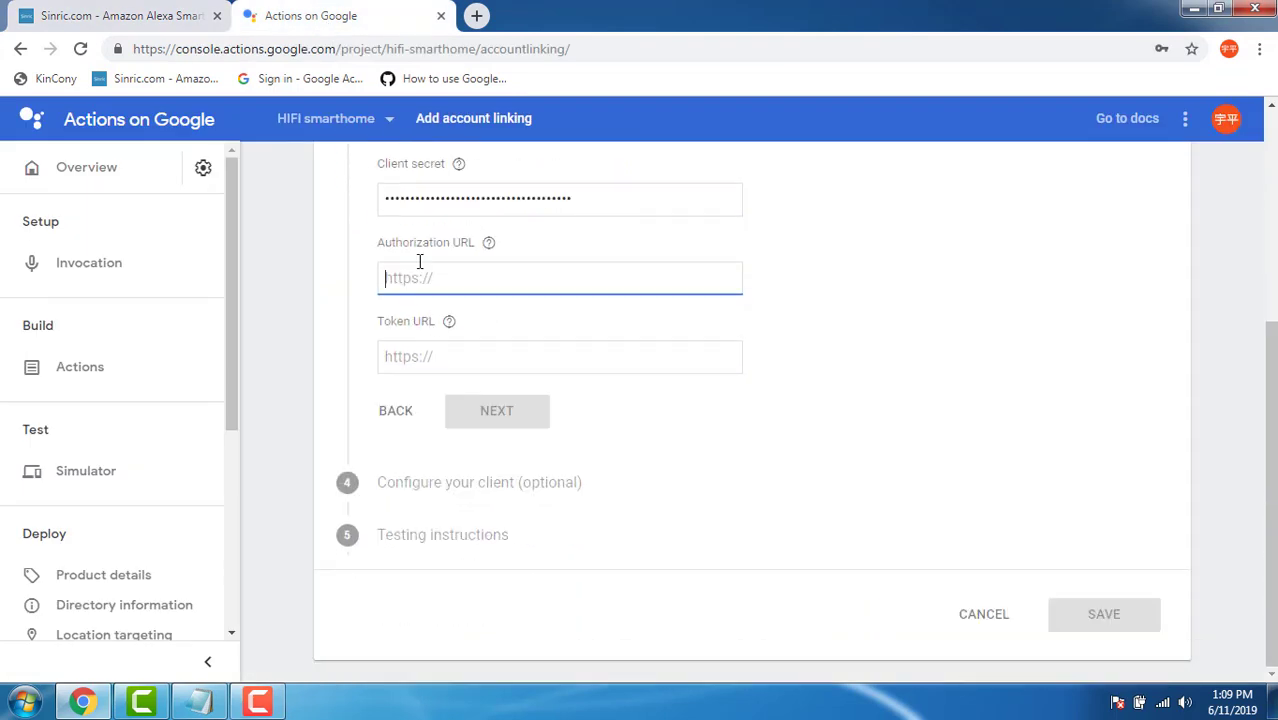
{"action": "left_click", "coordinate": [83, 700]}
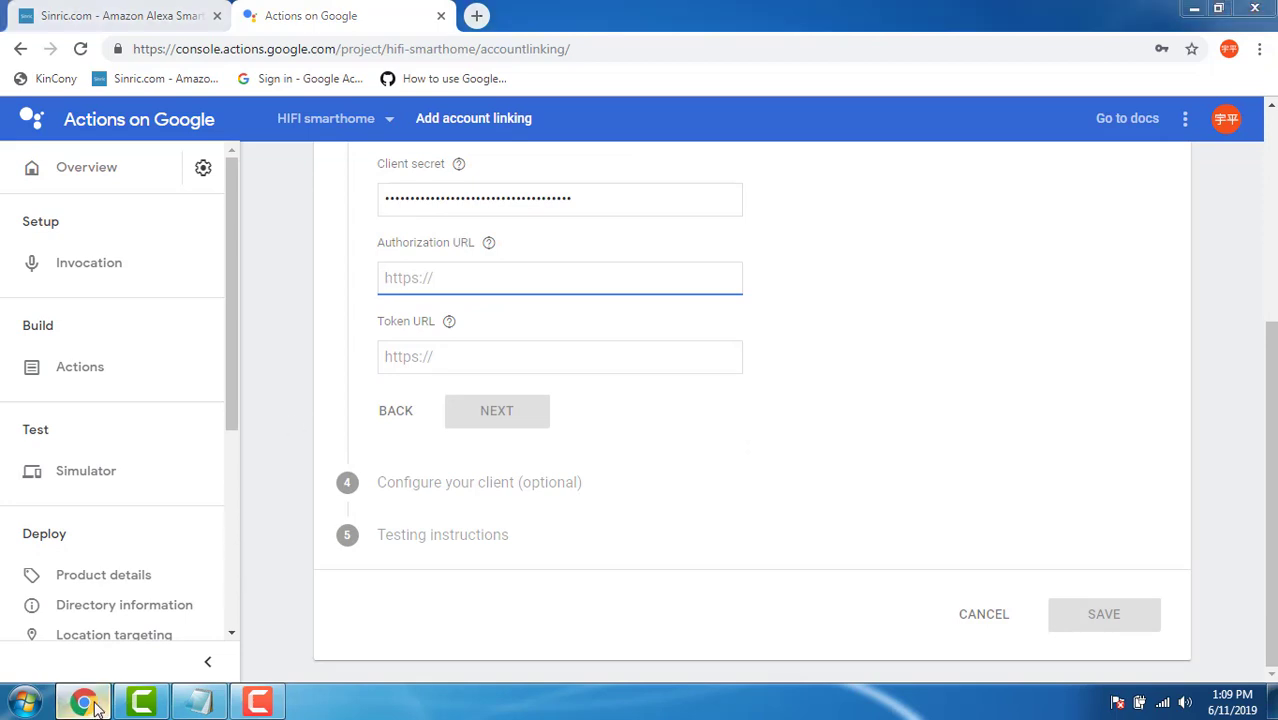
{"action": "double_click", "coordinate": [104, 40]}
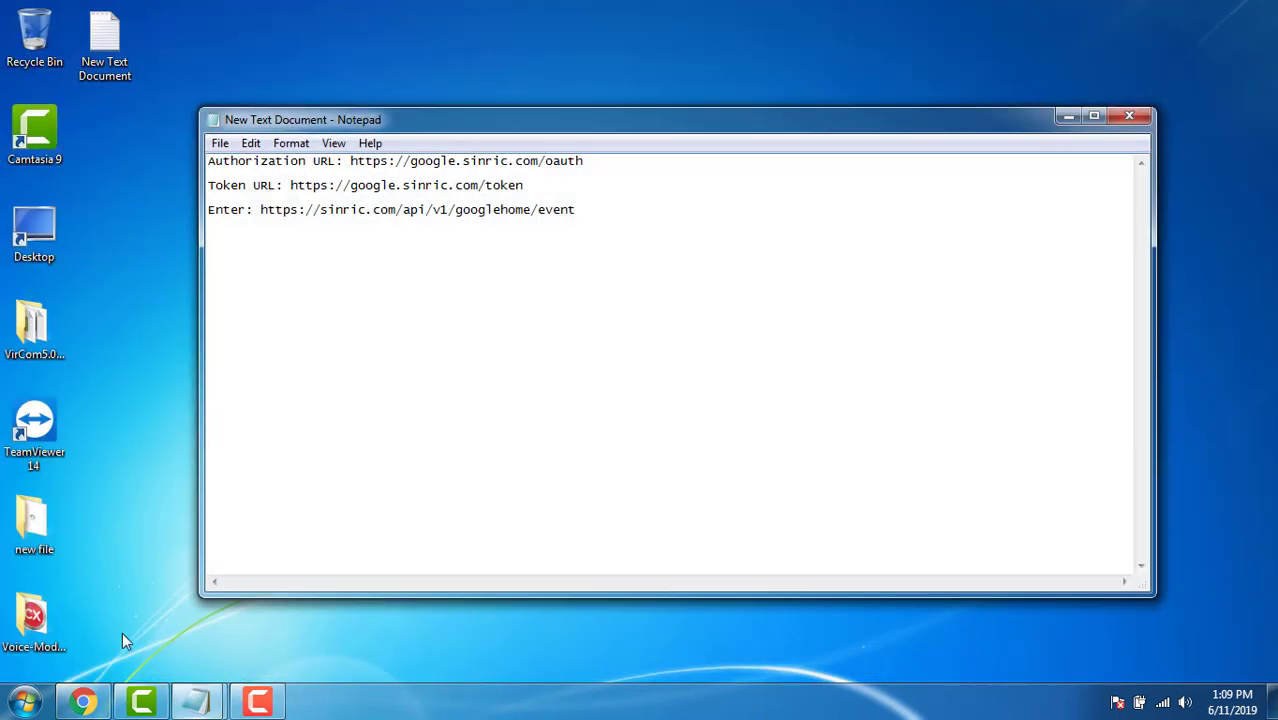
{"action": "left_click_drag", "start_coordinate": [594, 164], "coordinate": [366, 160]}
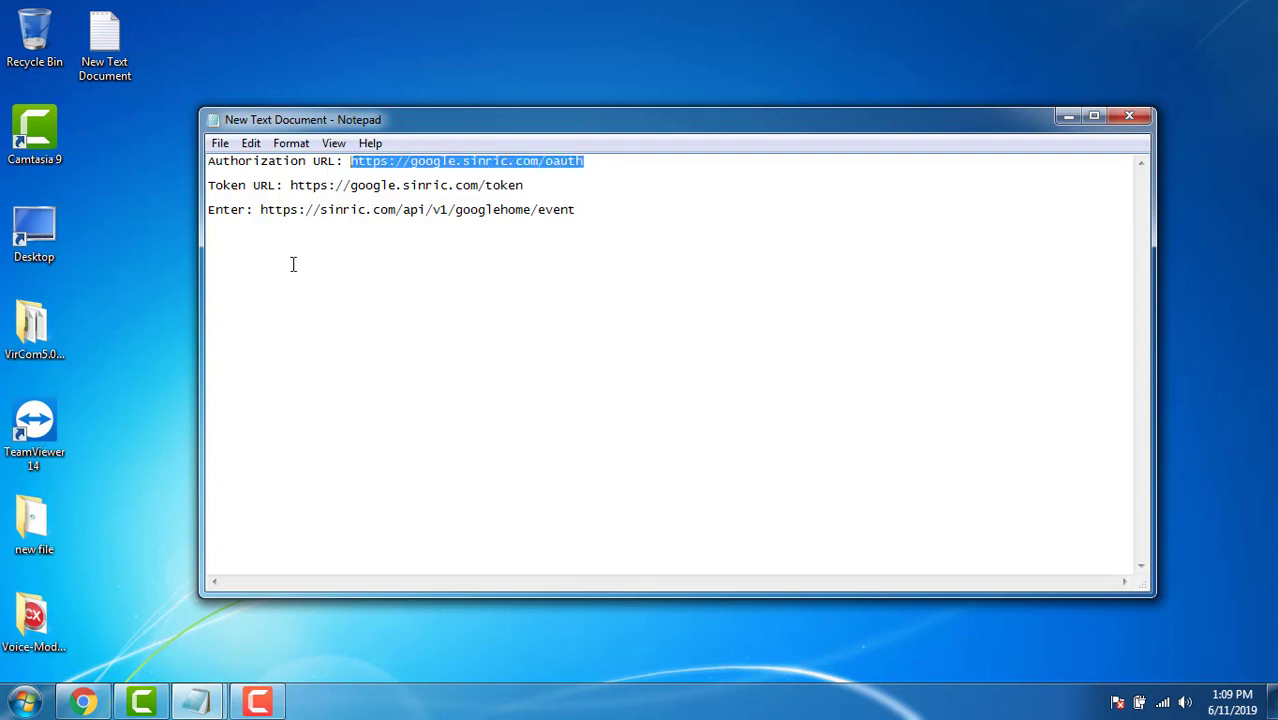
{"action": "left_click", "coordinate": [83, 700]}
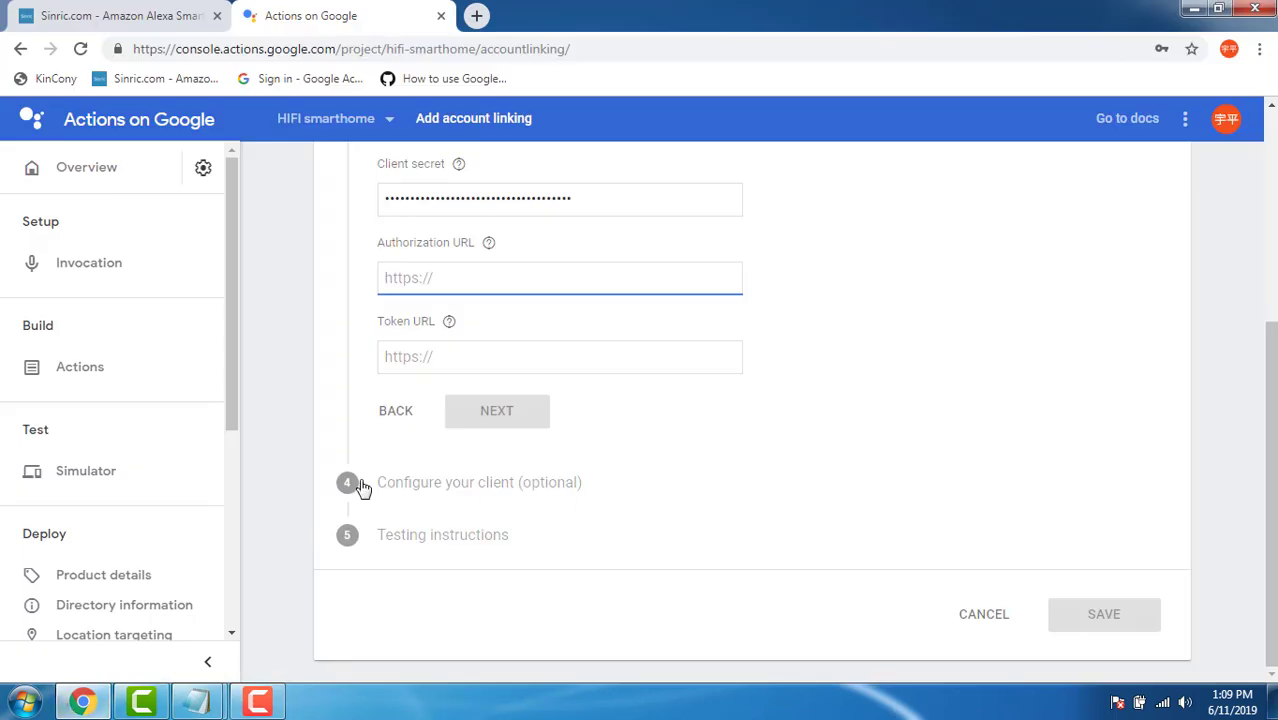
{"action": "key", "text": "ctrl+v"}
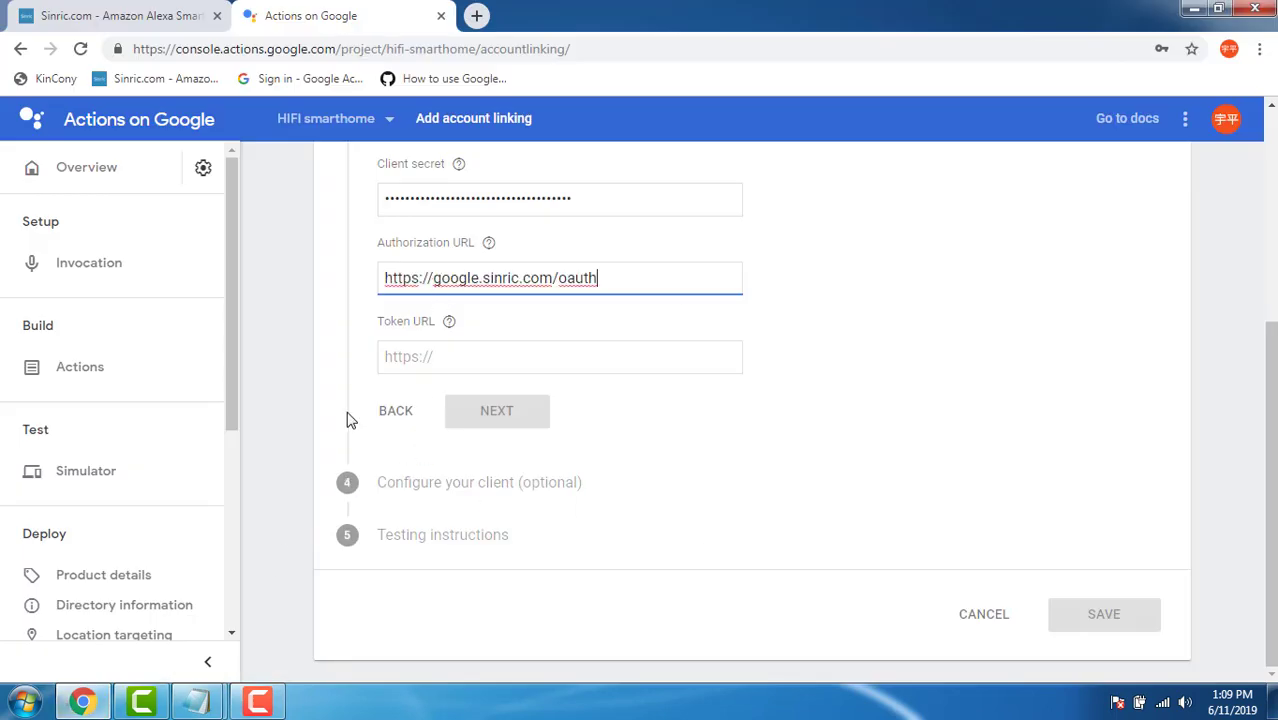
{"action": "left_click", "coordinate": [294, 623]}
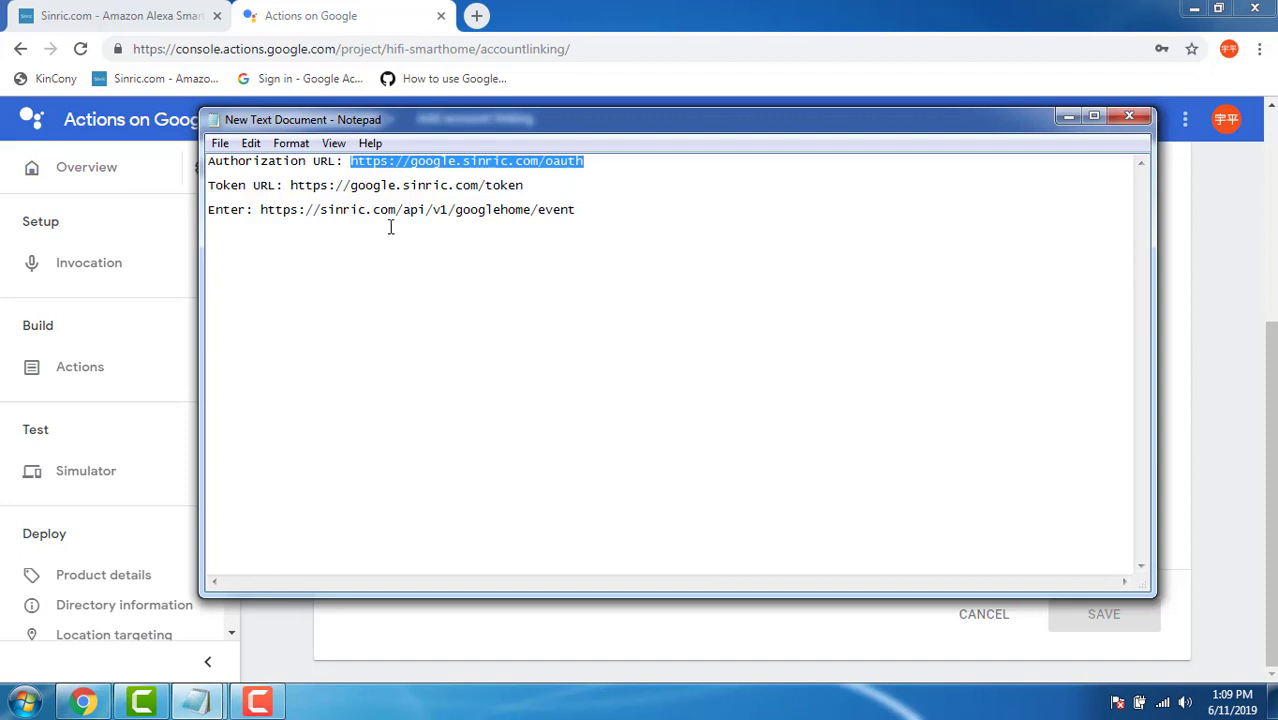
{"action": "left_click_drag", "start_coordinate": [528, 185], "coordinate": [296, 183]}
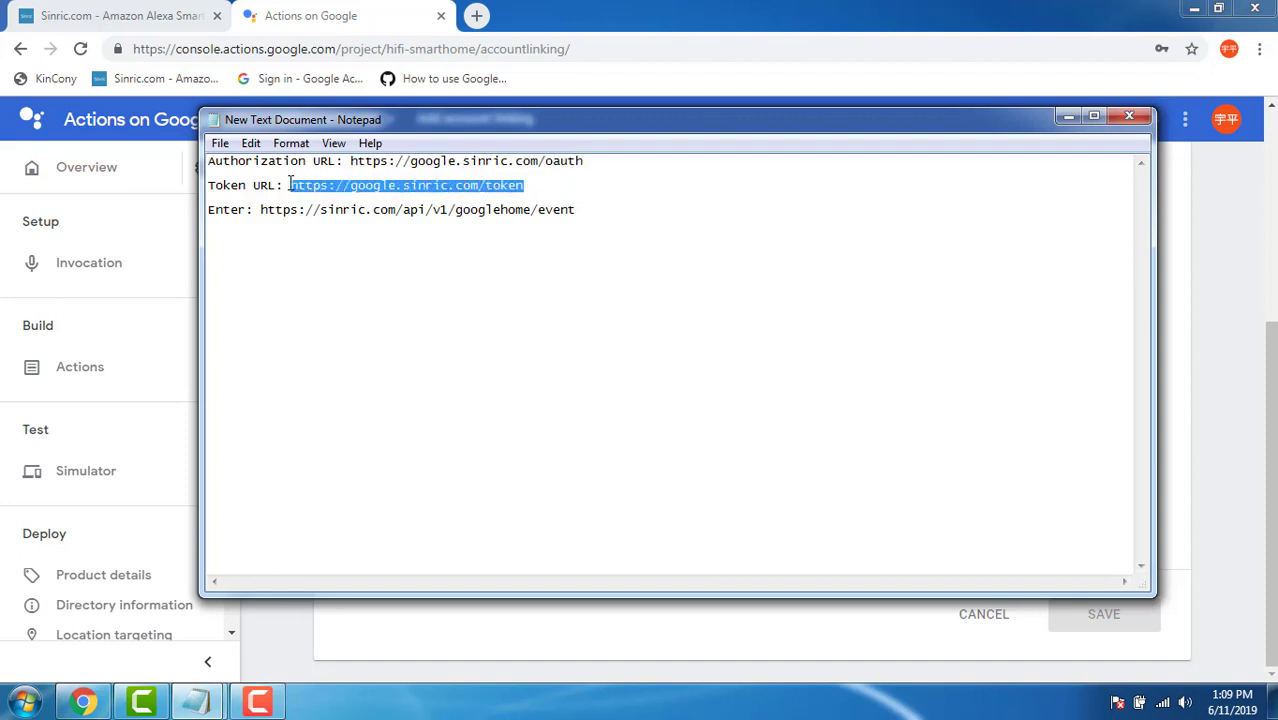
{"action": "left_click_drag", "start_coordinate": [424, 126], "coordinate": [915, 172]}
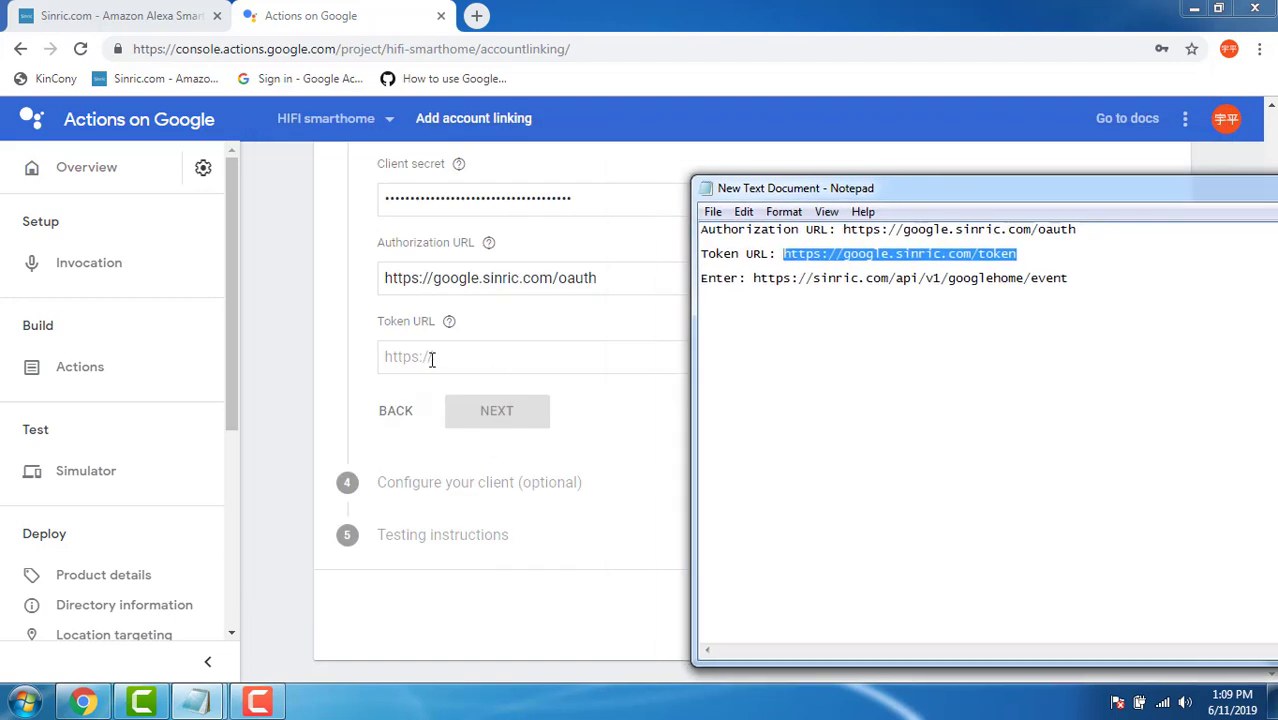
{"action": "left_click", "coordinate": [432, 357]}
{"action": "key", "text": "ctrl+v"}
{"action": "left_click", "coordinate": [621, 283]}
{"action": "left_click", "coordinate": [617, 357]}
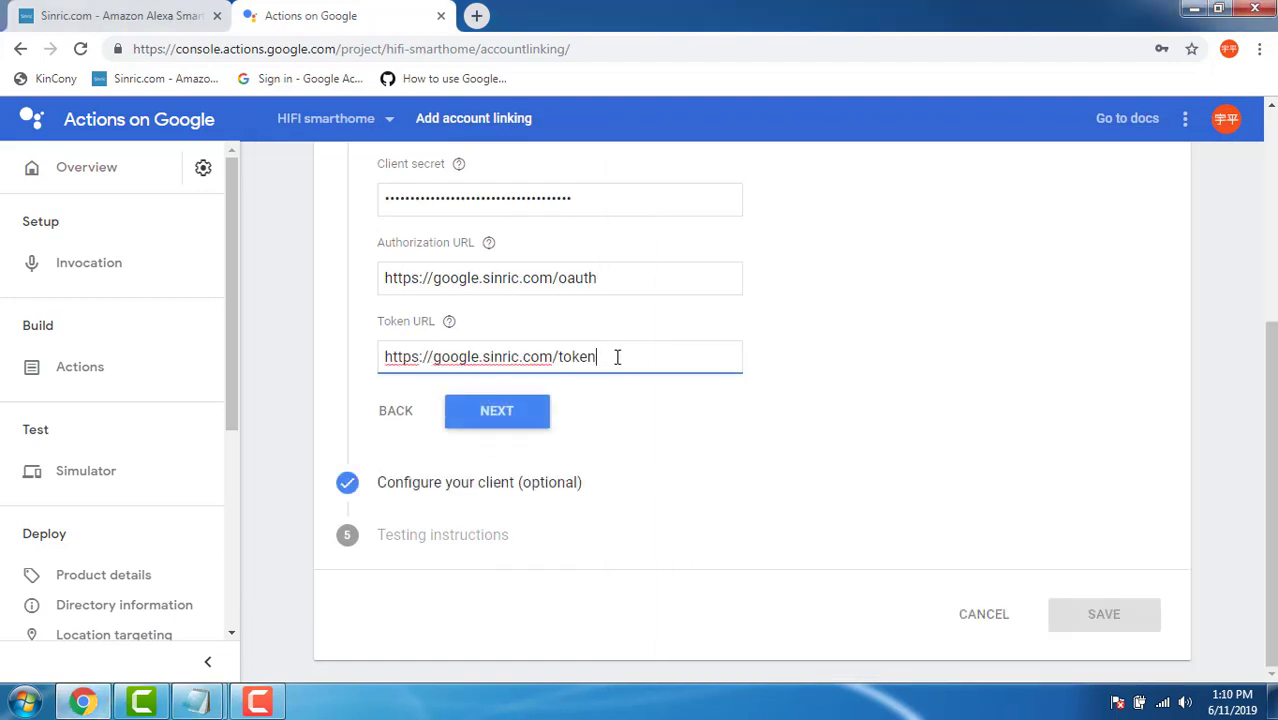
Add scope 'user' and testing instructions 'test', save account linking, and decline password saving.
{"action": "left_click", "coordinate": [500, 413]}
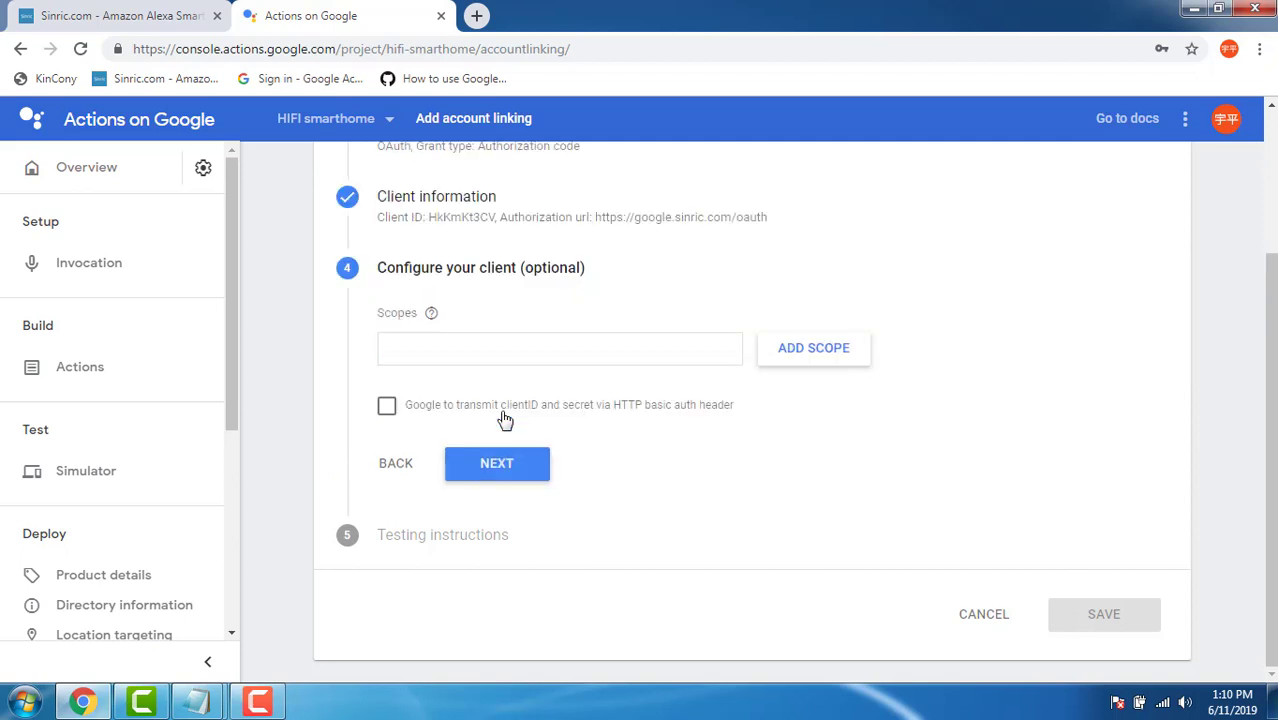
{"action": "left_click", "coordinate": [478, 348]}
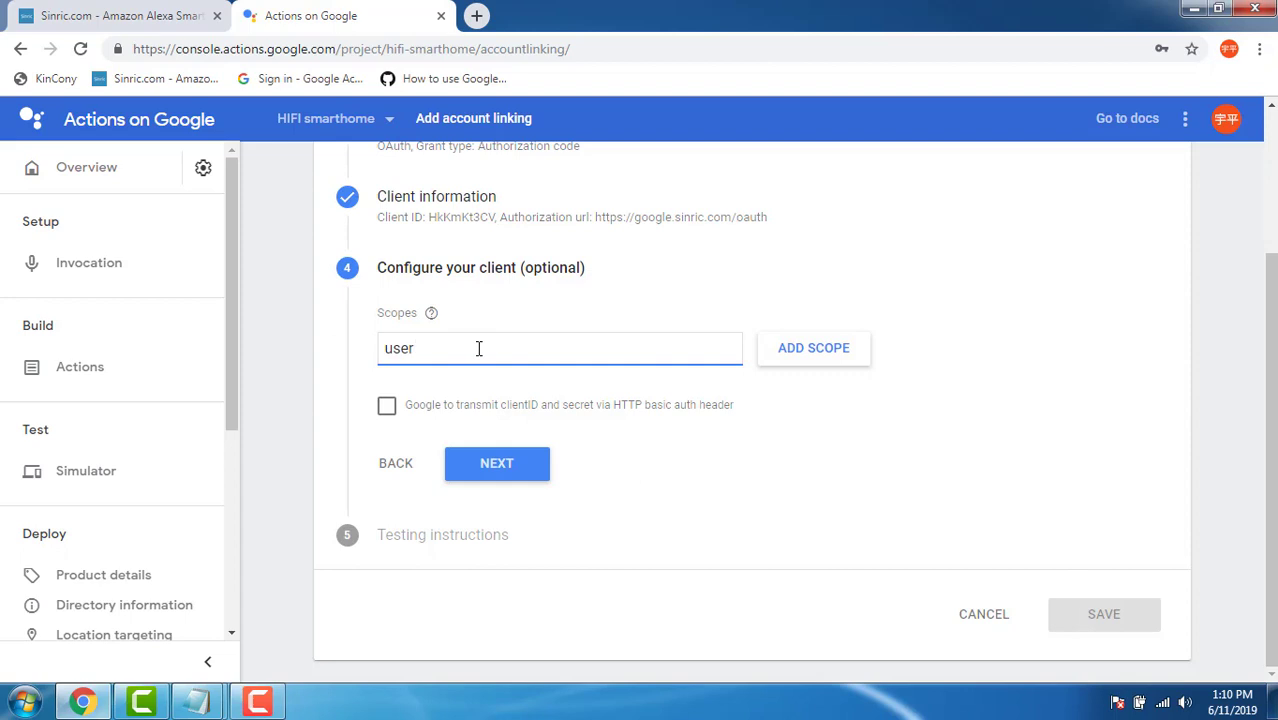
{"action": "left_click", "coordinate": [486, 463]}
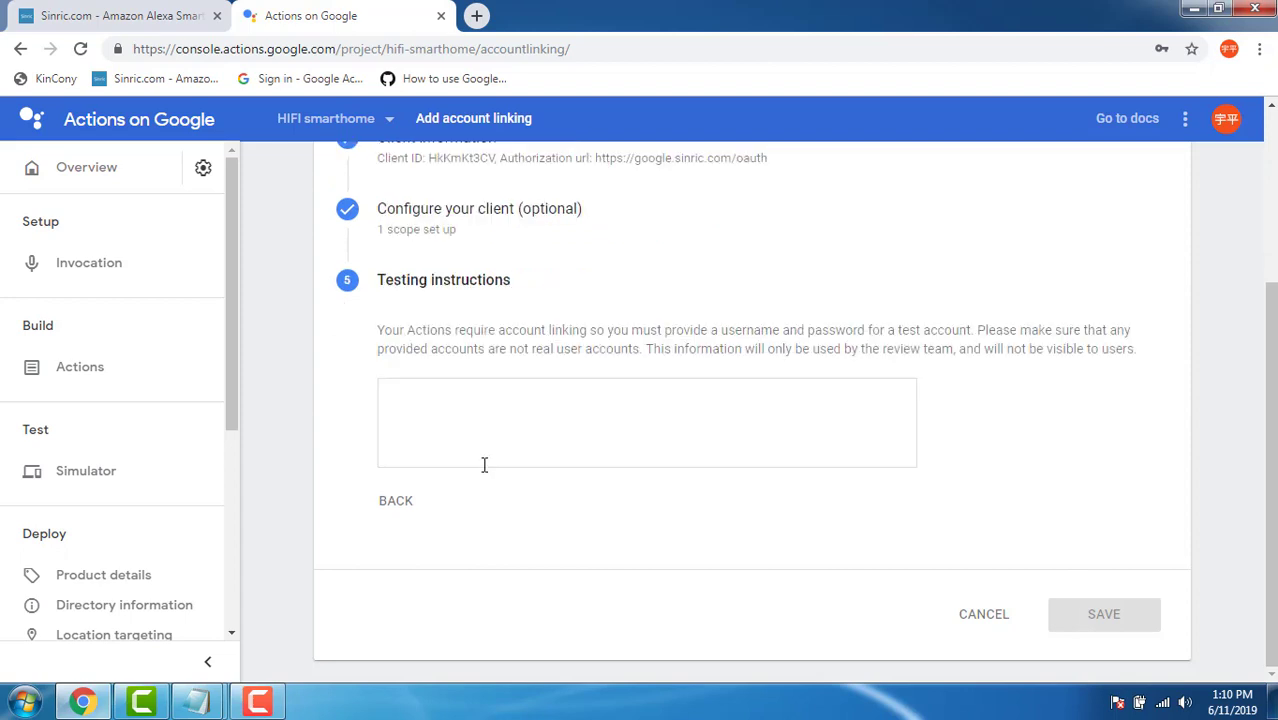
{"action": "type", "text": "test"}
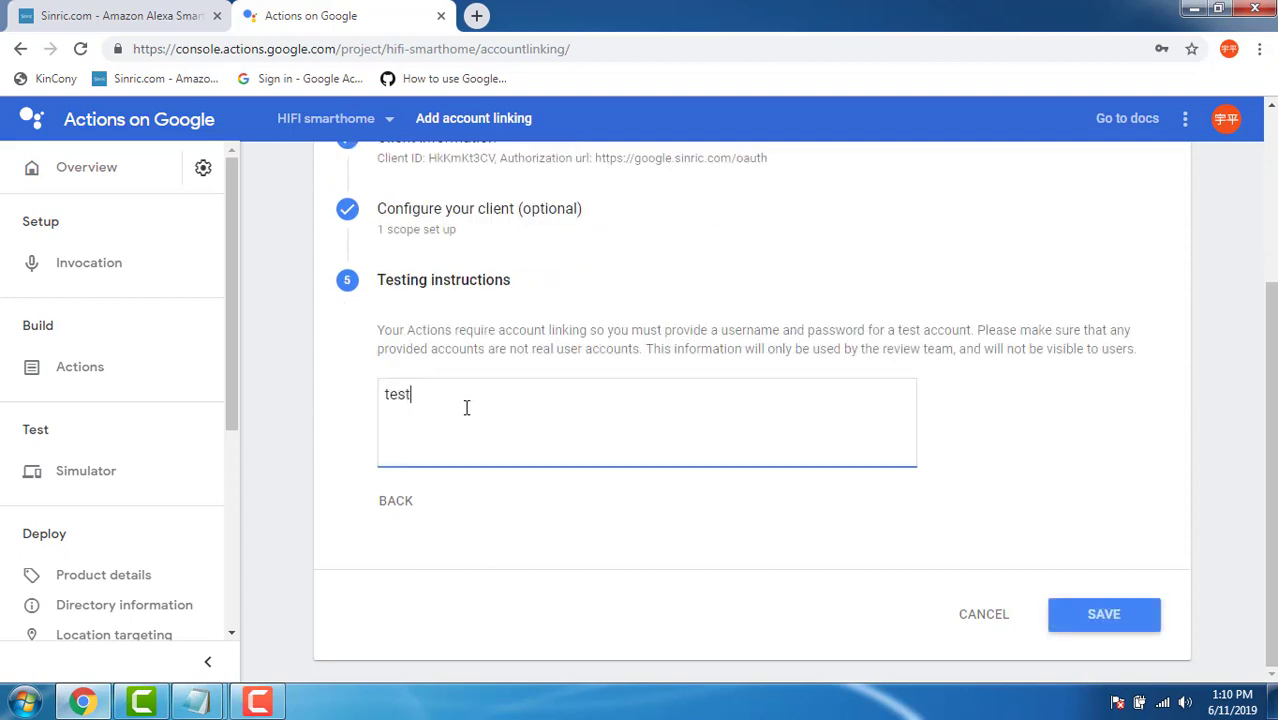
{"action": "left_click", "coordinate": [1095, 620]}
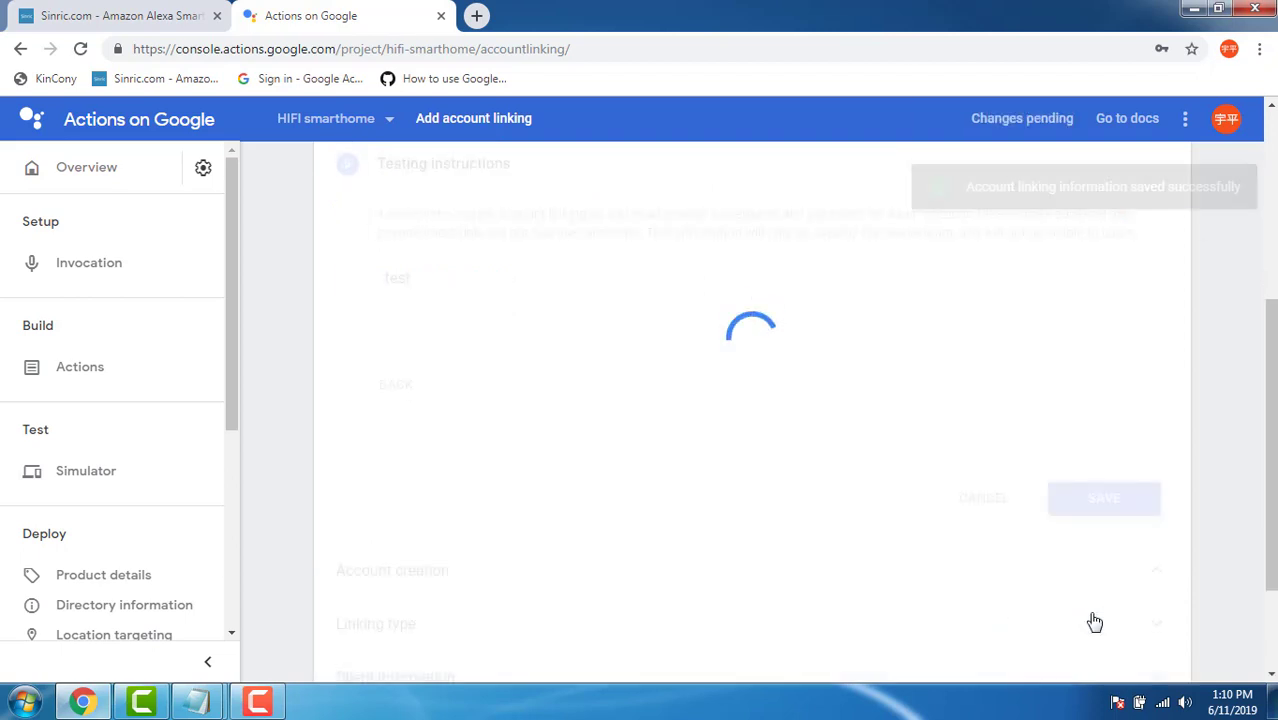
{"action": "left_click", "coordinate": [1161, 210]}
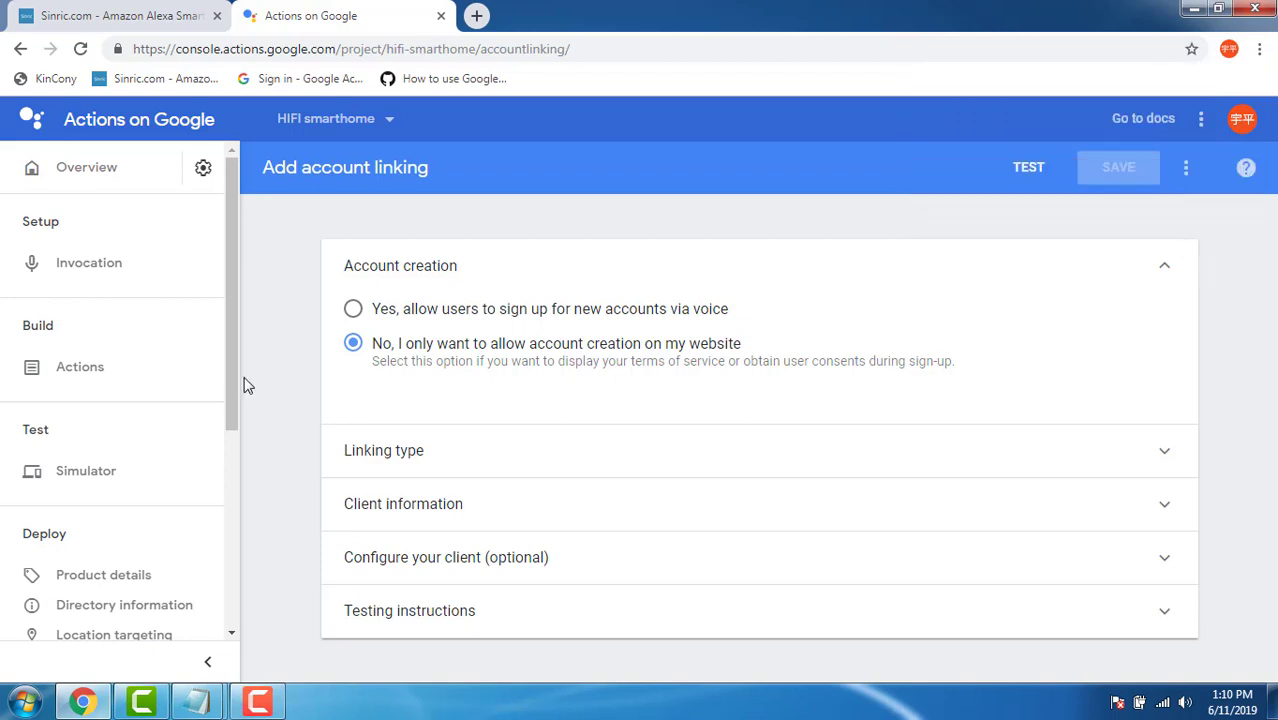
{"action": "left_click", "coordinate": [82, 378]}
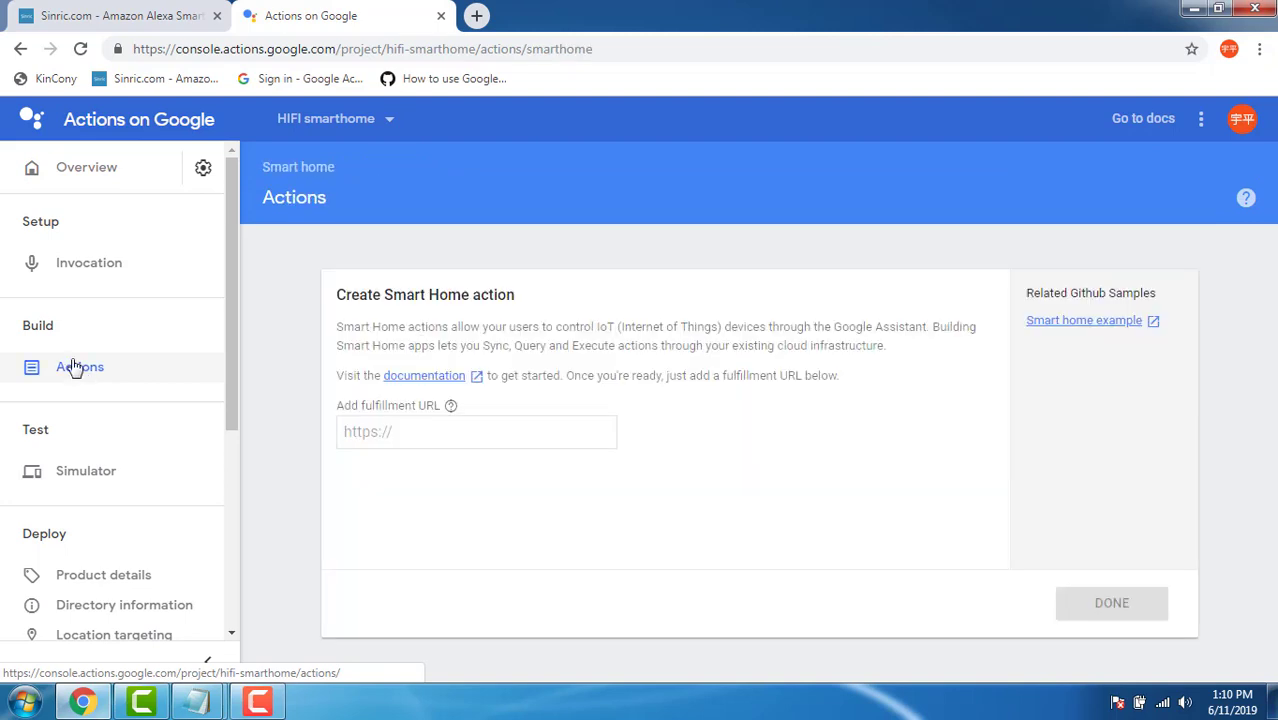
{"action": "left_click_drag", "start_coordinate": [340, 406], "coordinate": [441, 406]}
{"action": "mouse_move", "coordinate": [197, 701]}
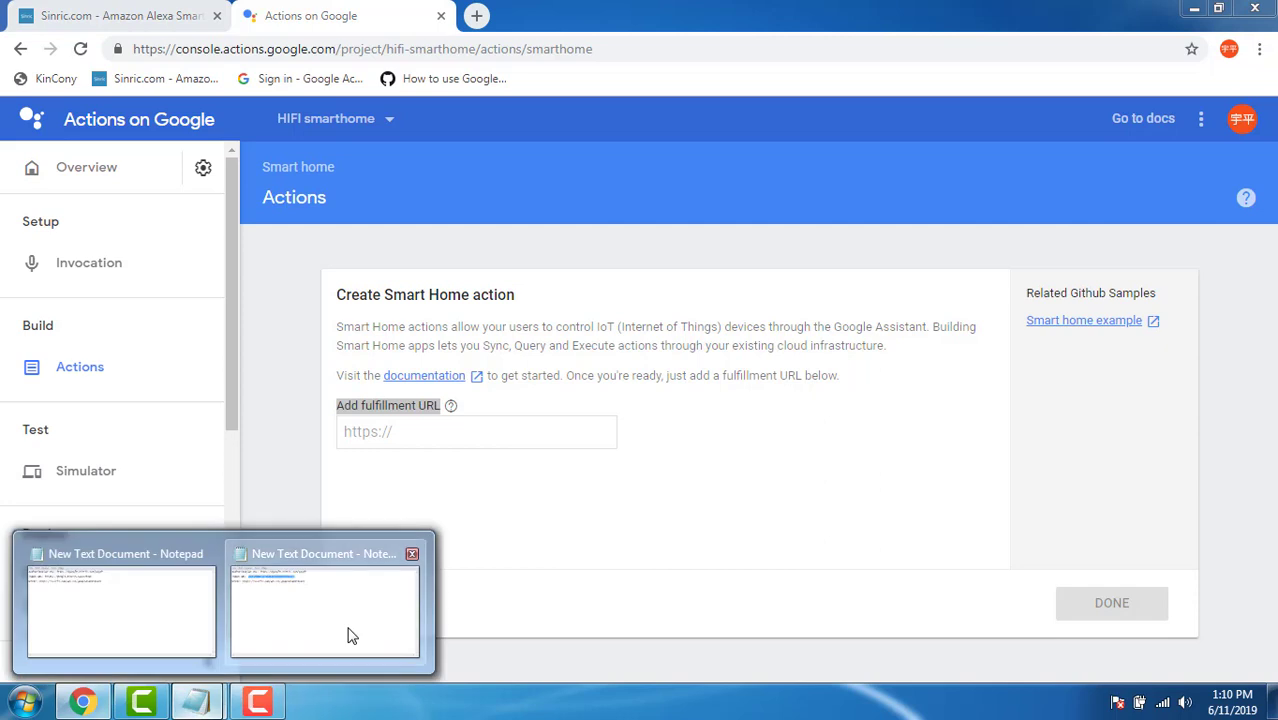
{"action": "left_click", "coordinate": [348, 634]}
{"action": "left_click_drag", "start_coordinate": [1077, 278], "coordinate": [760, 279]}
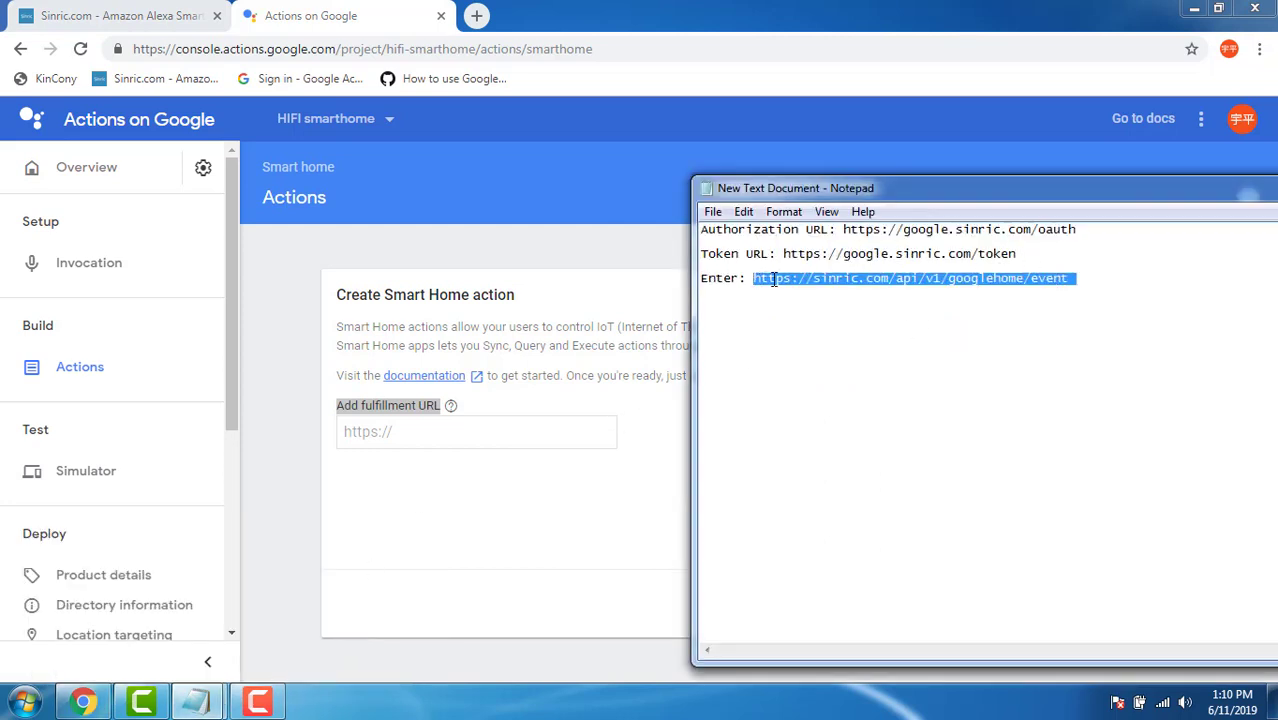
{"action": "right_click", "coordinate": [773, 280]}
{"action": "left_click", "coordinate": [793, 336]}
{"action": "left_click", "coordinate": [398, 440]}
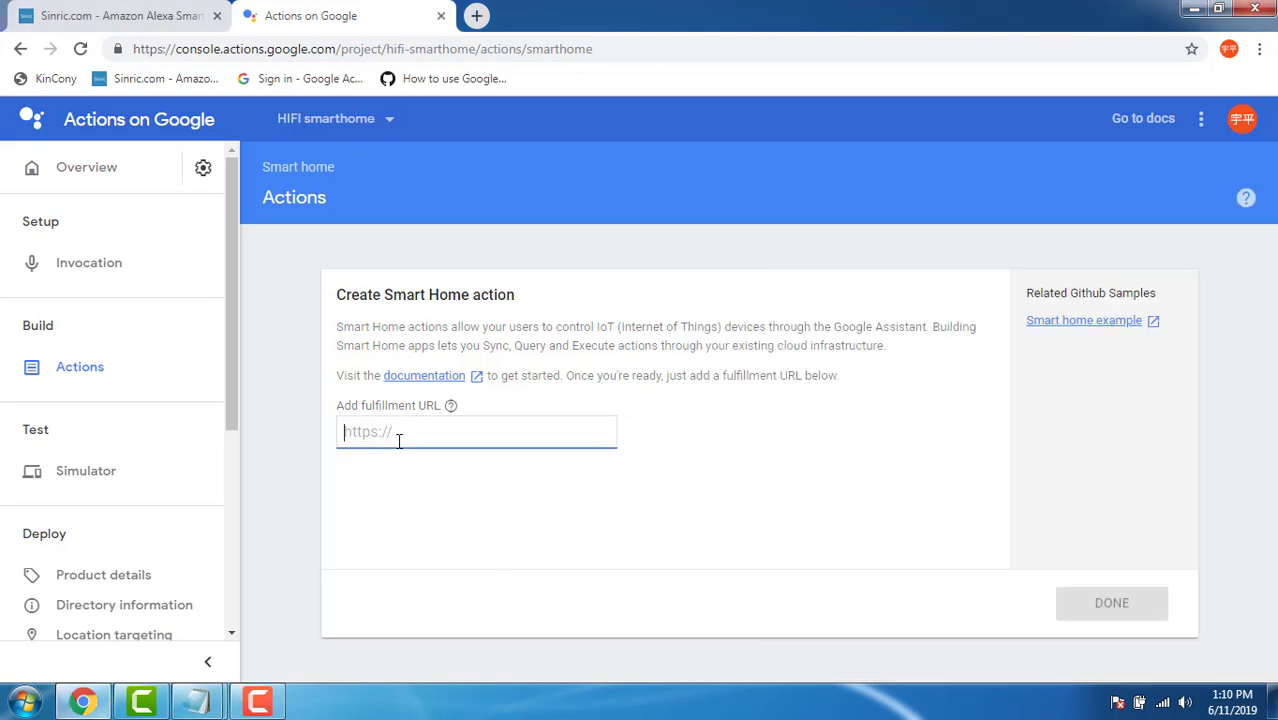
{"action": "key", "text": "ctrl+v"}
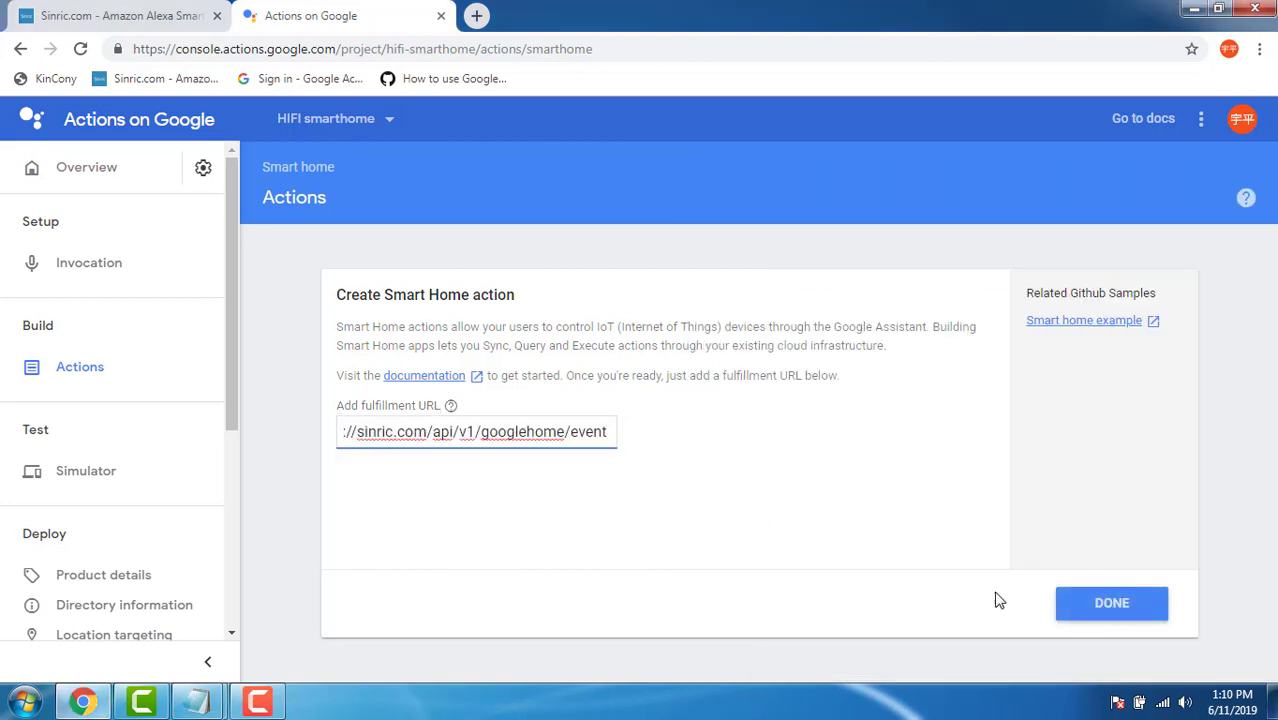
{"action": "left_click", "coordinate": [1100, 610]}
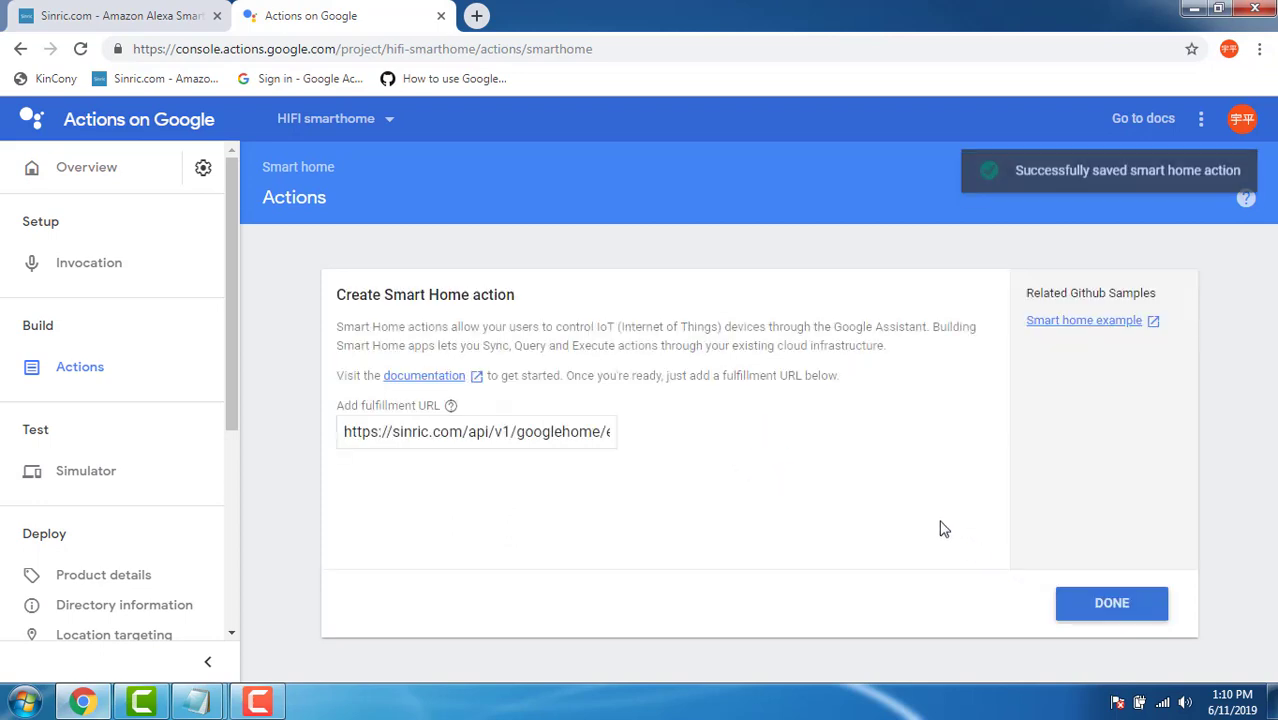
{"action": "left_click_drag", "start_coordinate": [233, 401], "coordinate": [228, 597]}
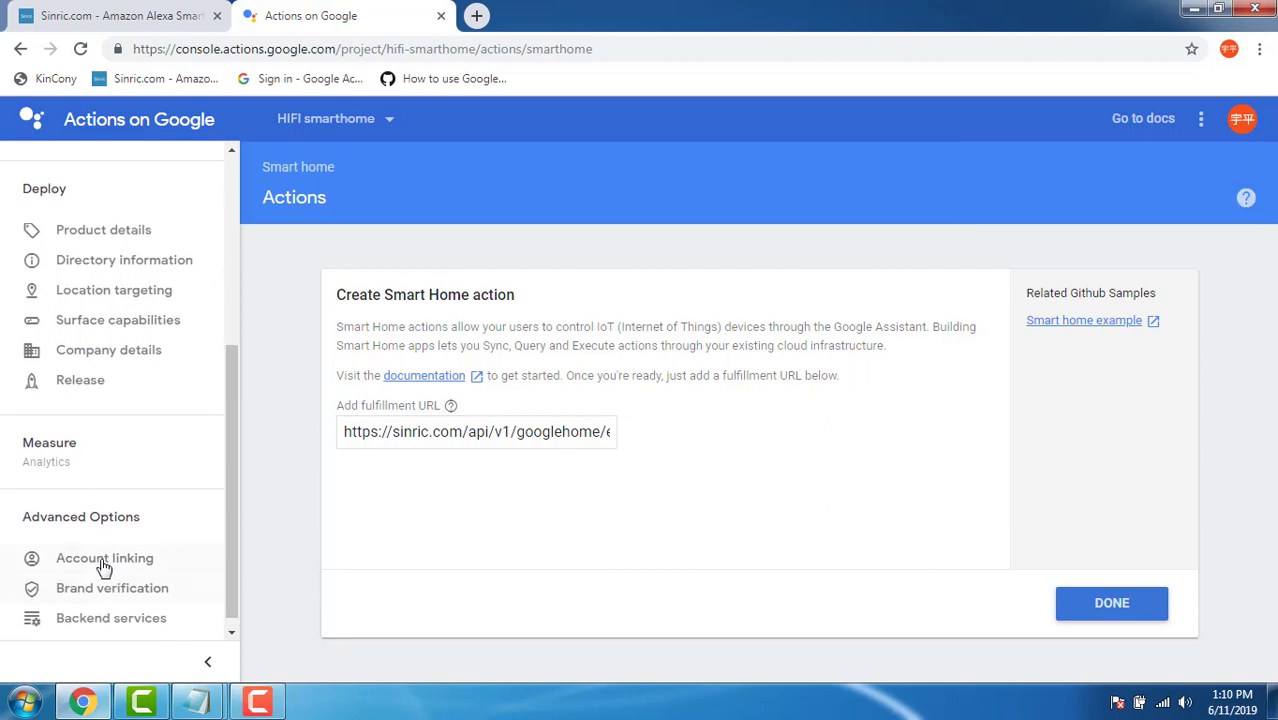
Launch the simulator test for HIFI smarthome from the Account linking page.
{"action": "left_click", "coordinate": [117, 563]}
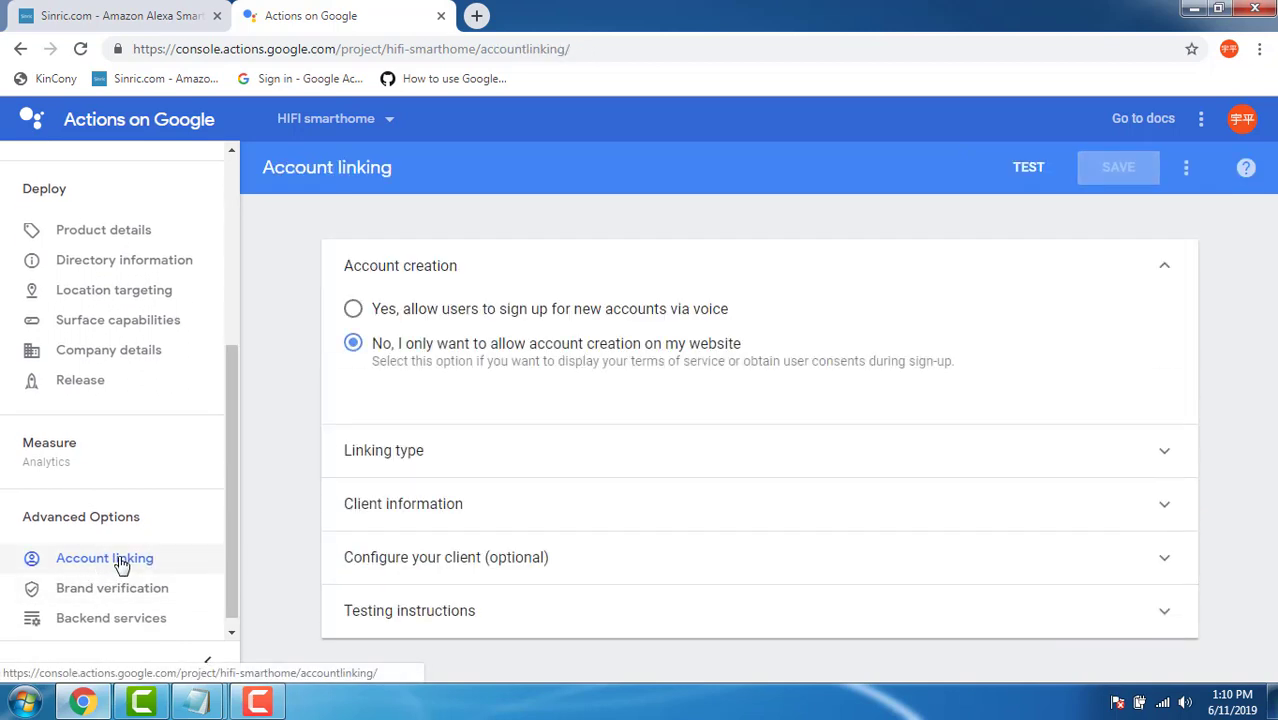
{"action": "left_click", "coordinate": [1029, 170]}
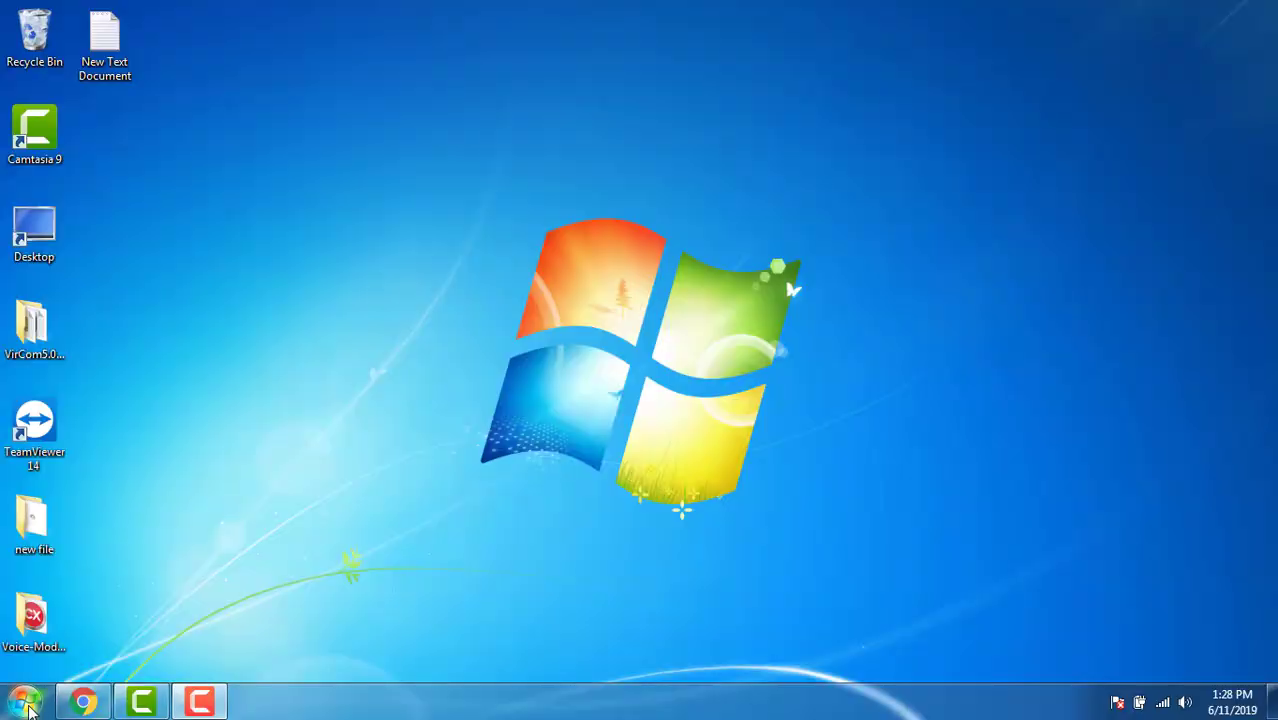
Open Device Manager, select the driverless CP2102 USB to UART Bridge Controller, then minimize it.
{"action": "left_click", "coordinate": [24, 701]}
{"action": "right_click", "coordinate": [278, 470]}
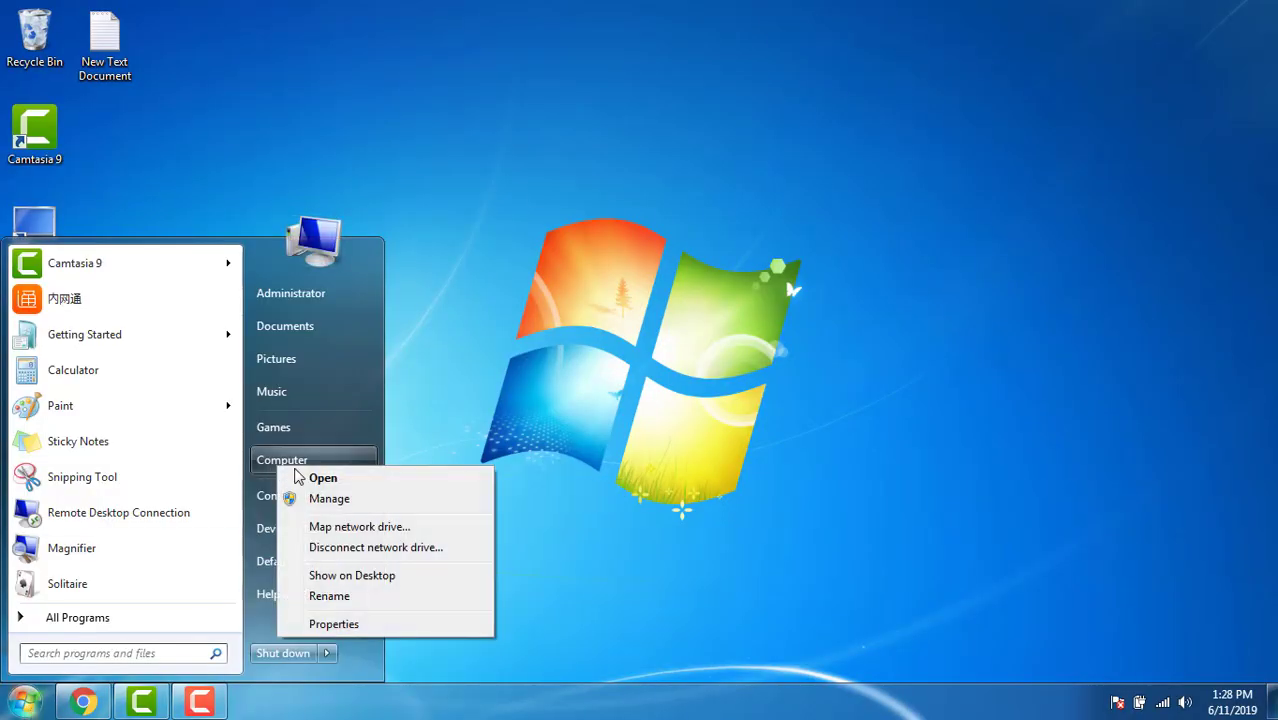
{"action": "key", "text": "Escape"}
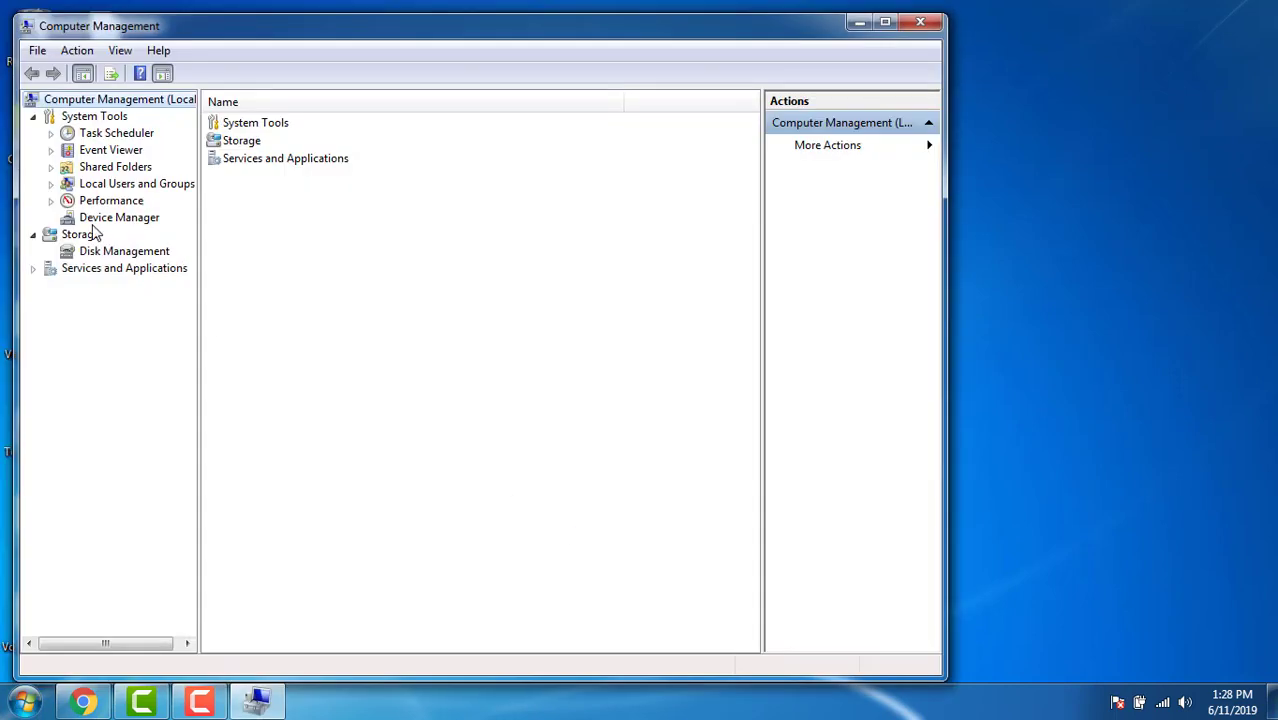
{"action": "left_click", "coordinate": [97, 219]}
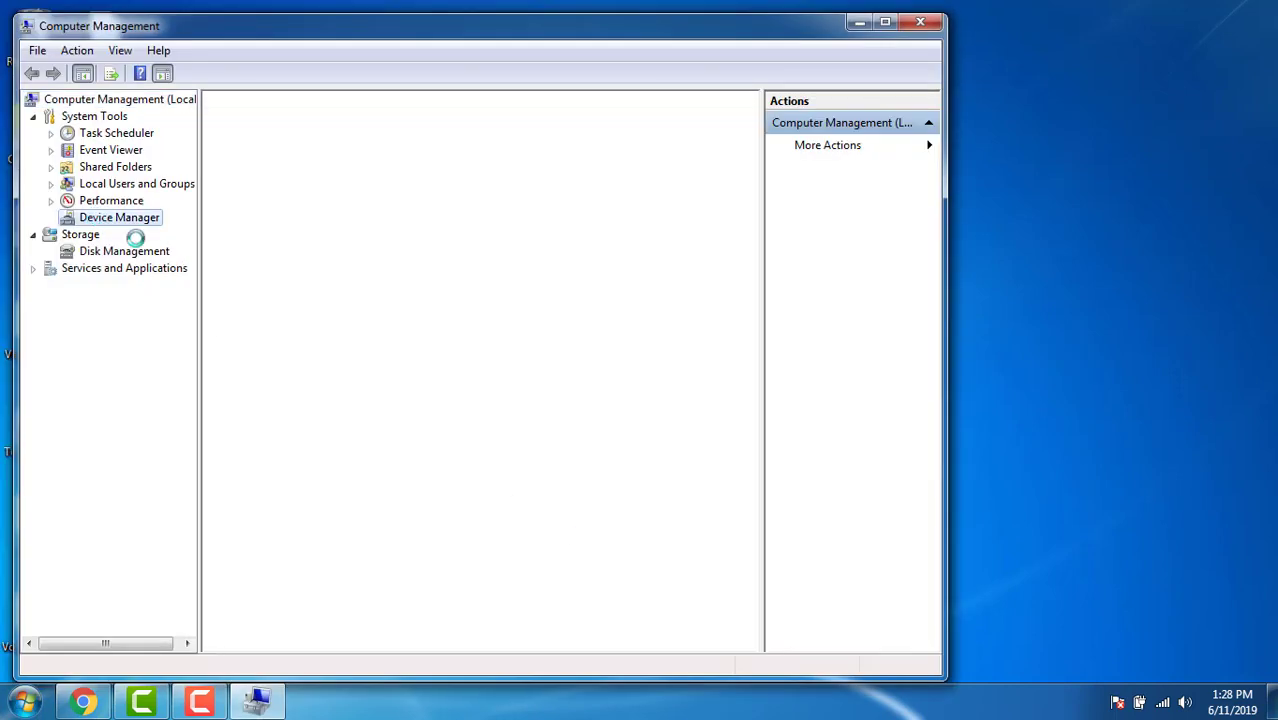
{"action": "left_click", "coordinate": [305, 373]}
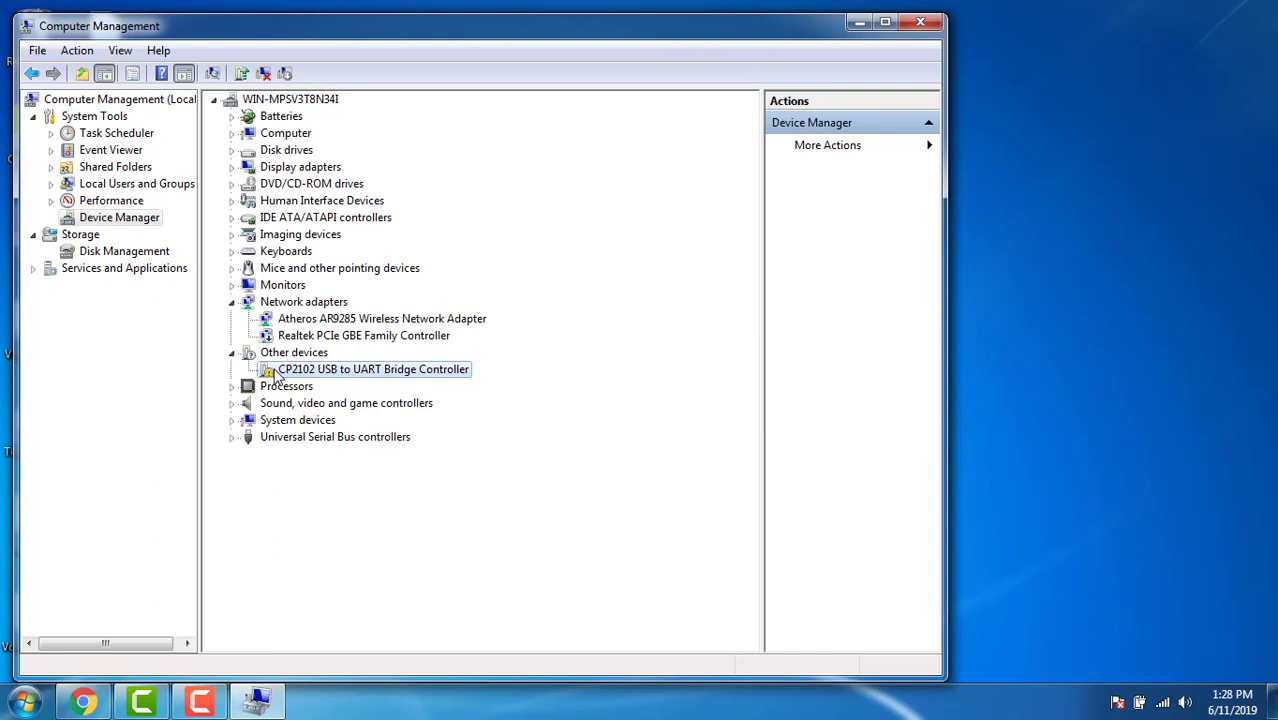
{"action": "left_click", "coordinate": [257, 701]}
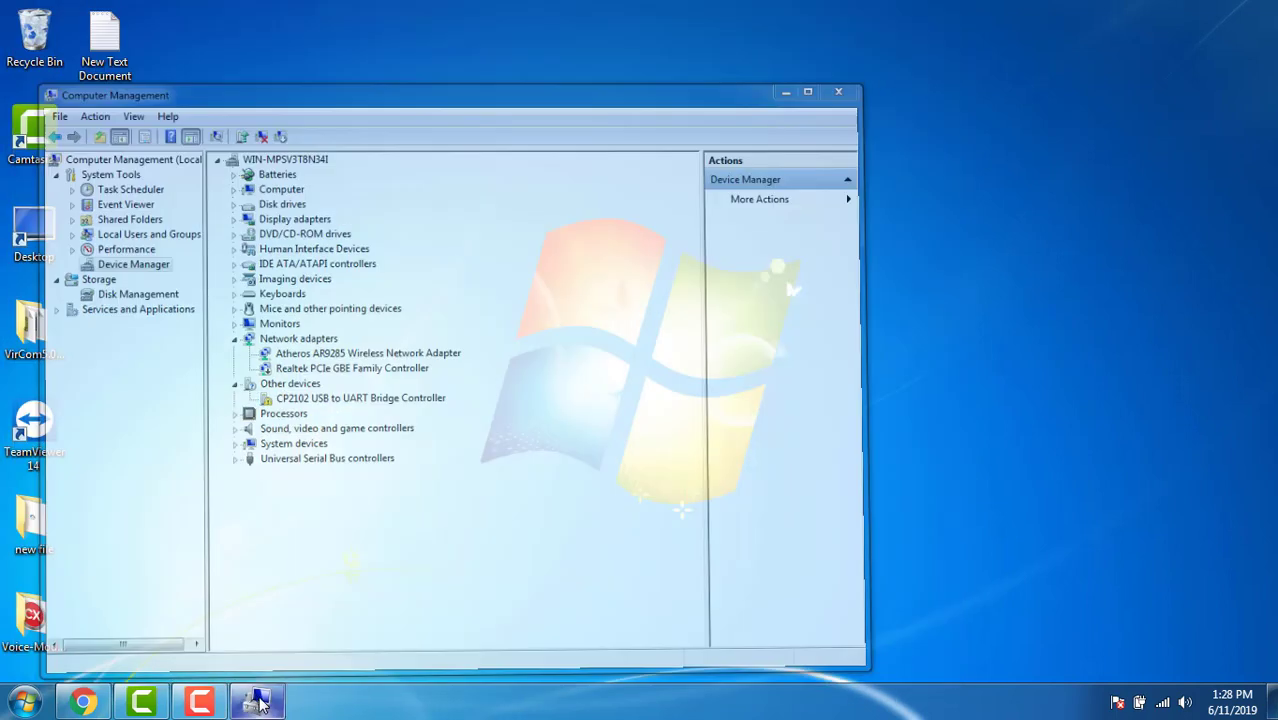
Browse Voice-Module-Config > CP210x_VCP_Windows to the CP210xVCPInstaller_x64 installer.
{"action": "double_click", "coordinate": [45, 625]}
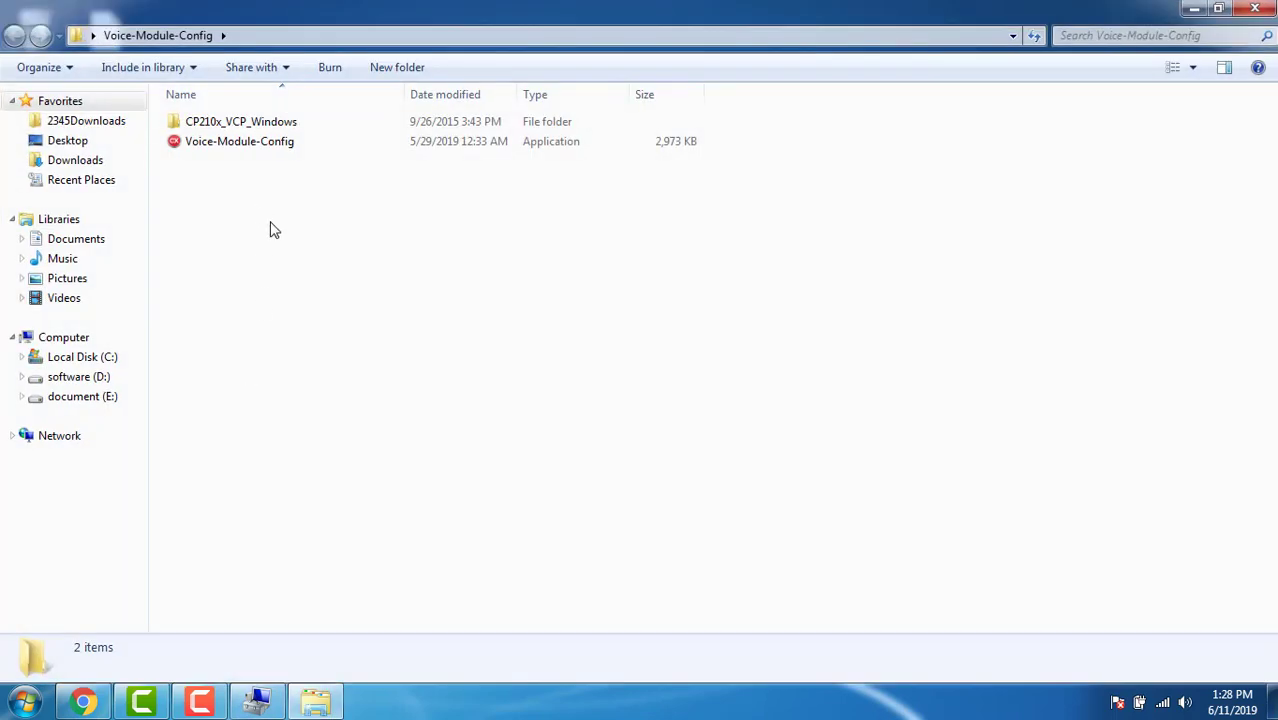
{"action": "double_click", "coordinate": [236, 122]}
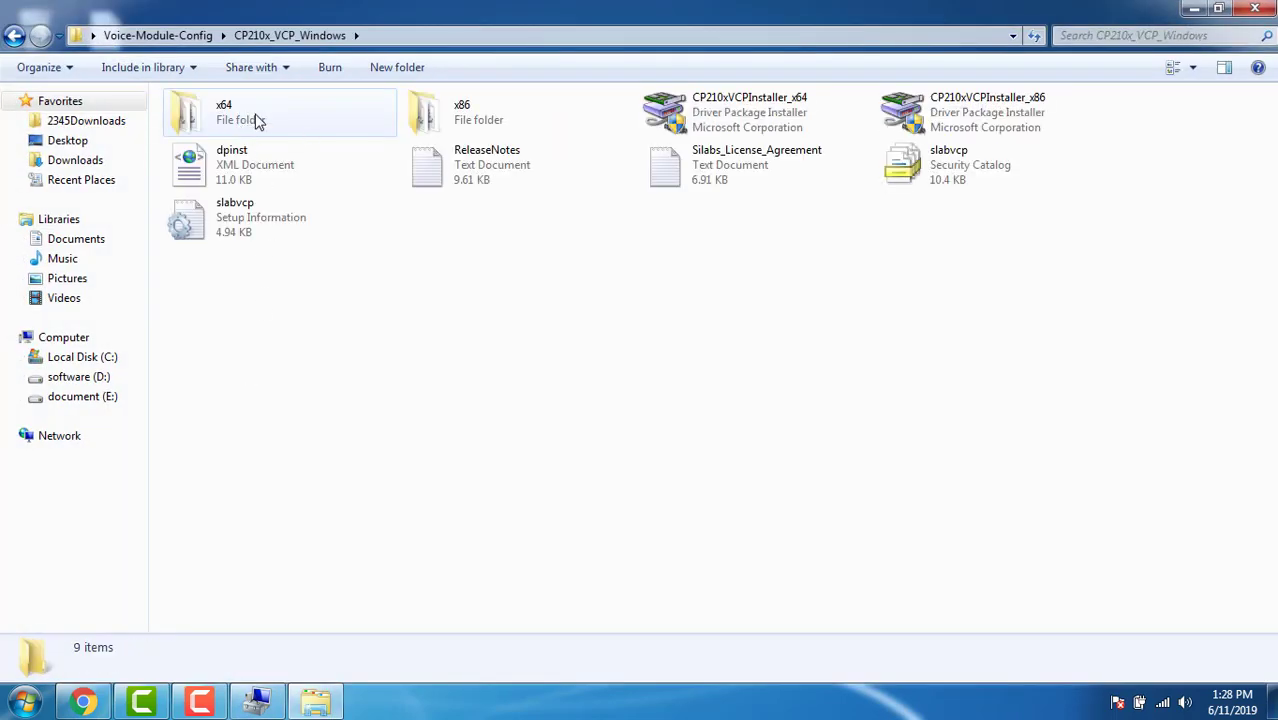
{"action": "double_click", "coordinate": [258, 120]}
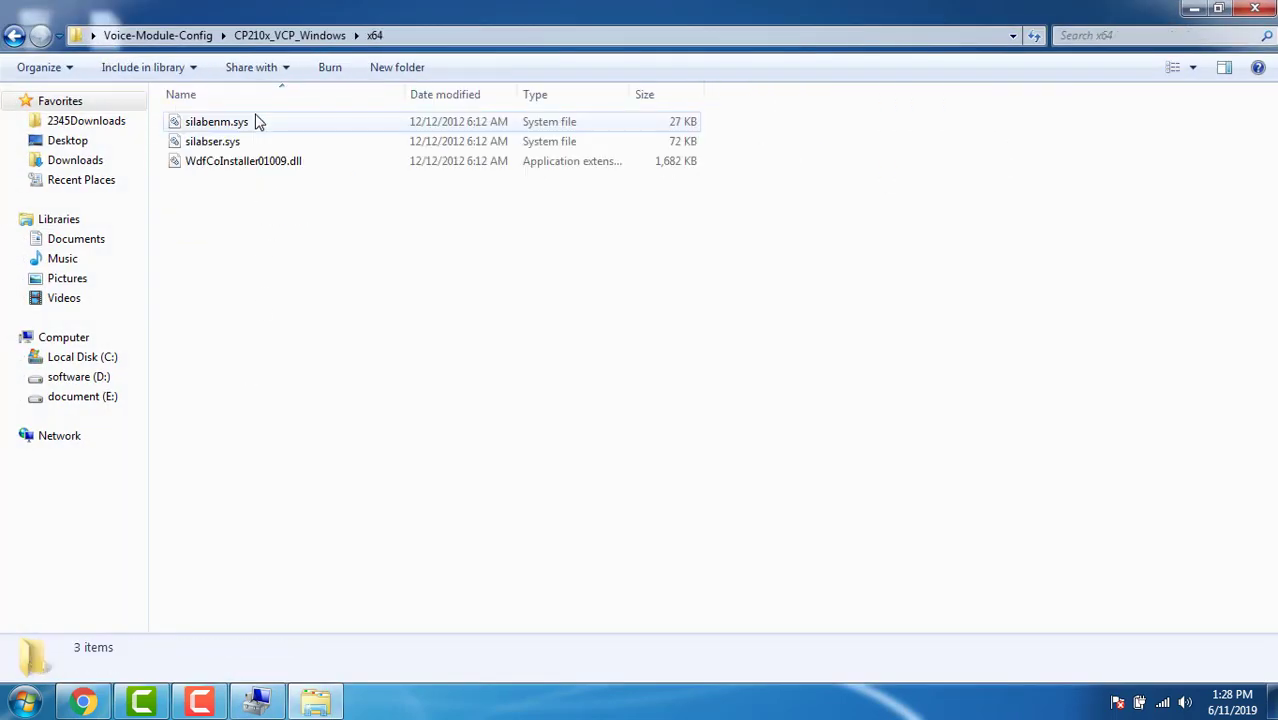
{"action": "left_click", "coordinate": [16, 37]}
{"action": "left_click", "coordinate": [797, 108]}
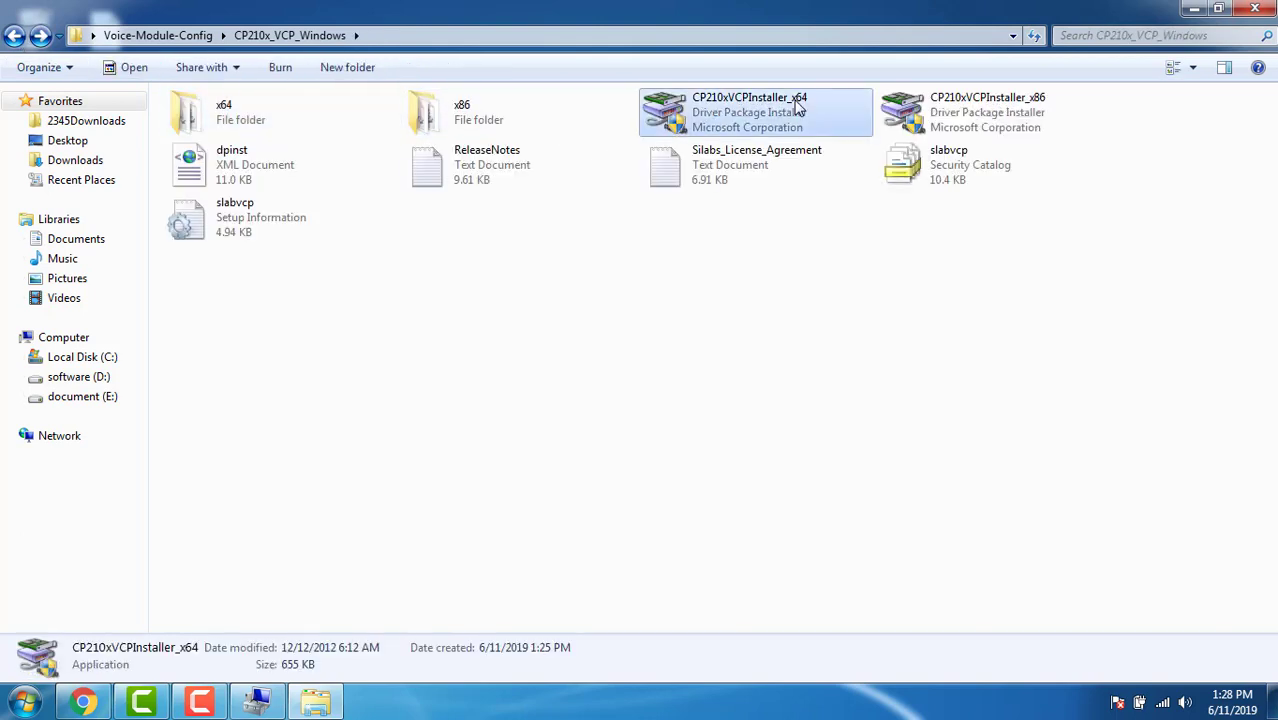
Run CP210xVCPInstaller_x64, accept the licence, and finish installing the CP210x driver.
{"action": "double_click", "coordinate": [800, 113]}
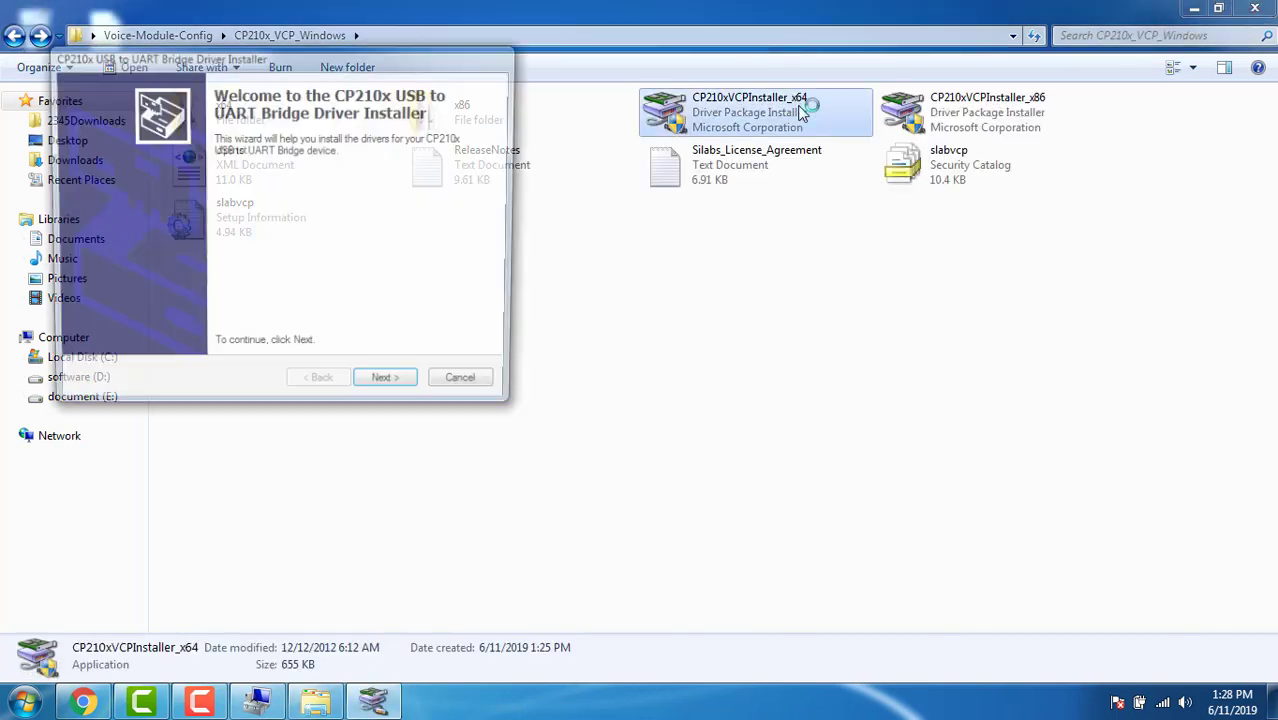
{"action": "left_click", "coordinate": [405, 394]}
{"action": "left_click", "coordinate": [248, 321]}
{"action": "left_click", "coordinate": [383, 393]}
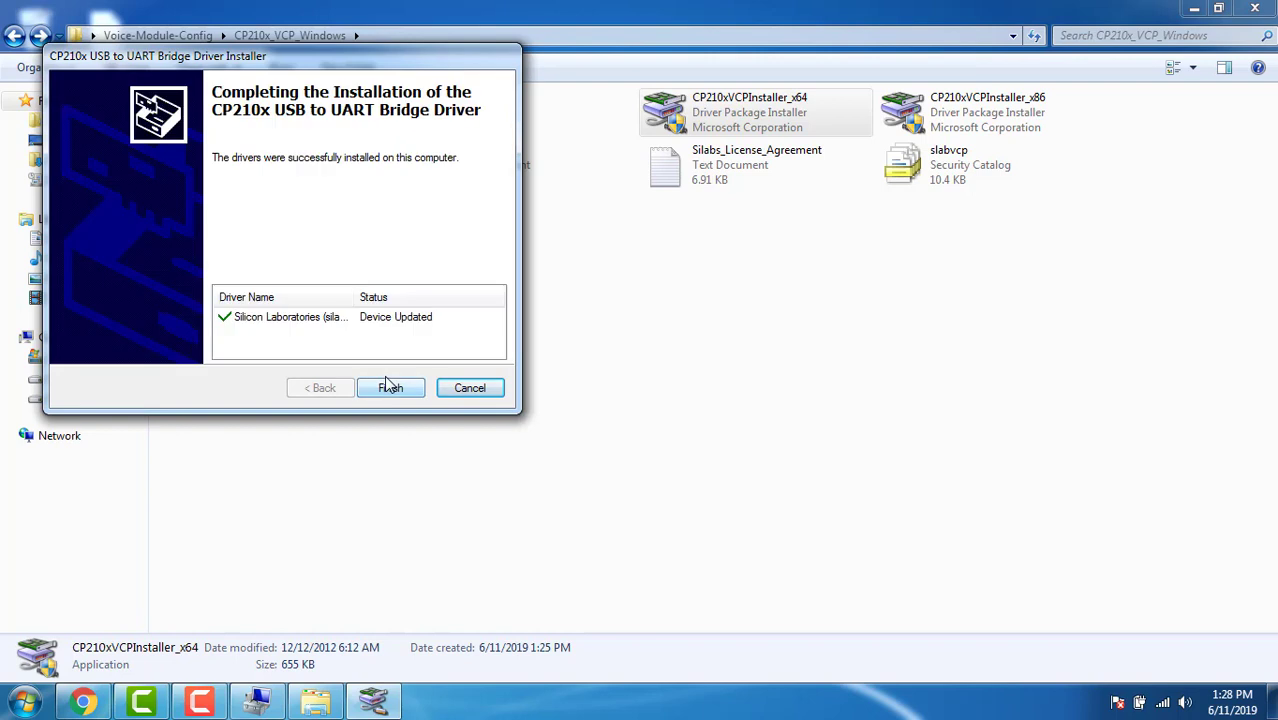
{"action": "left_click", "coordinate": [391, 390]}
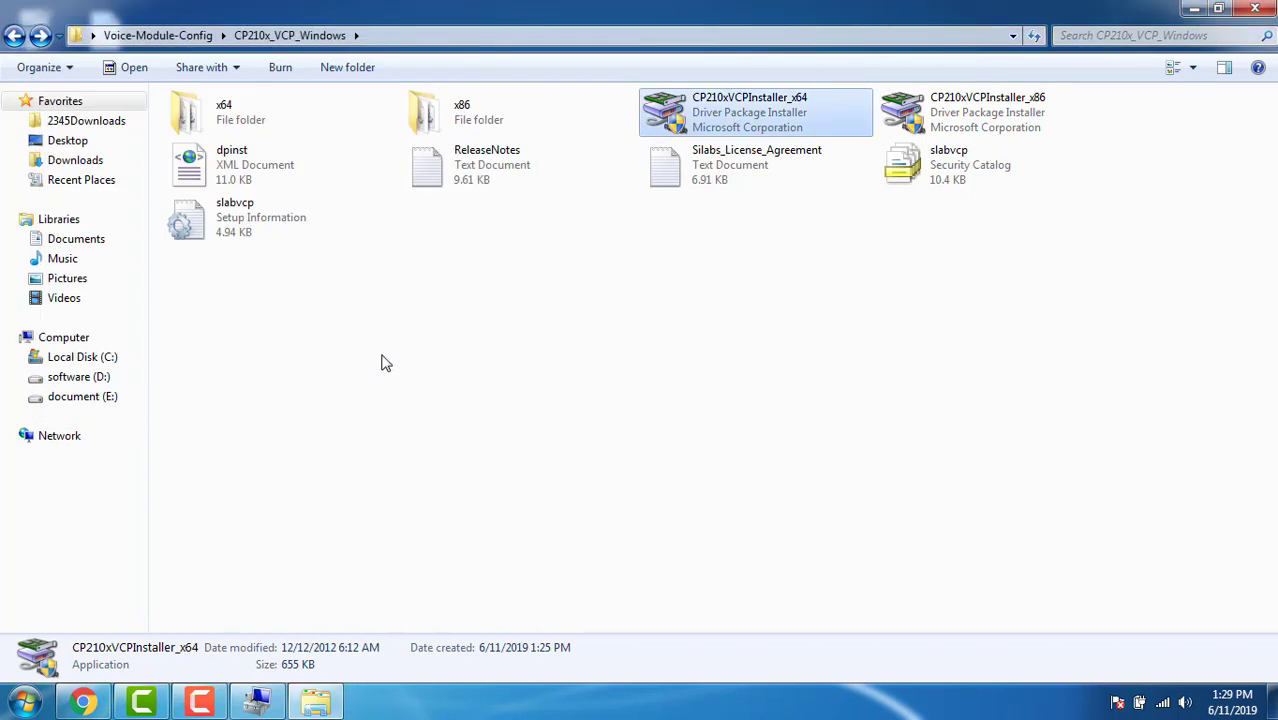
Confirm Device Manager lists the CP210x USB to UART Bridge as COM5.
{"action": "left_click", "coordinate": [258, 701]}
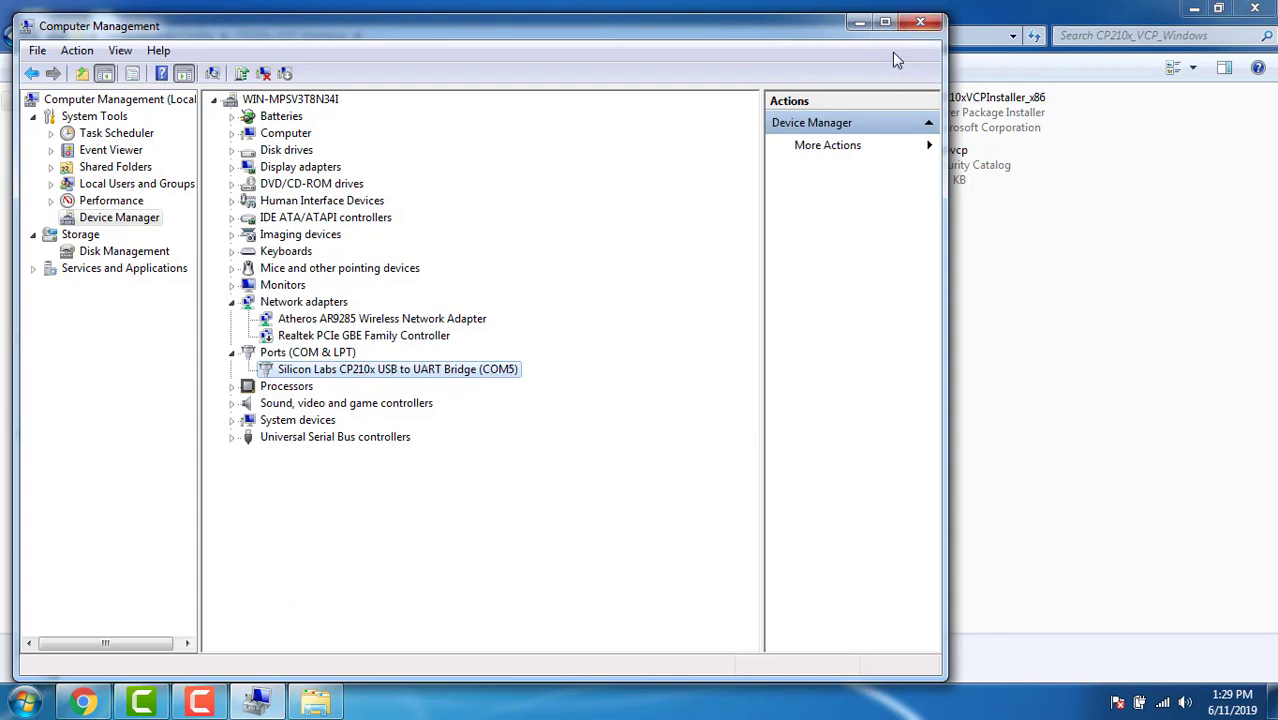
{"action": "left_click", "coordinate": [920, 22]}
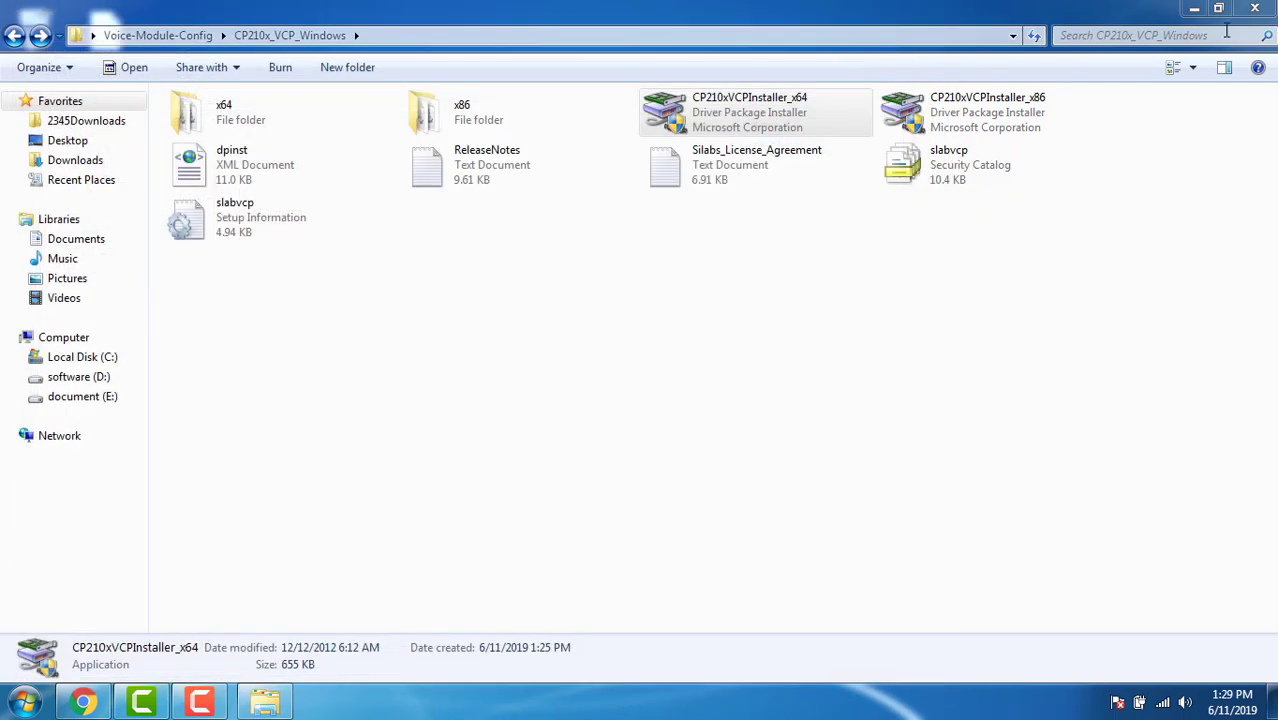
{"action": "left_click", "coordinate": [139, 33]}
Launch Voice-Module-Config.exe, connect the PC to KINCONY1 Wi-Fi, and enter KINCONY1 as the SSID.
{"action": "double_click", "coordinate": [220, 145]}
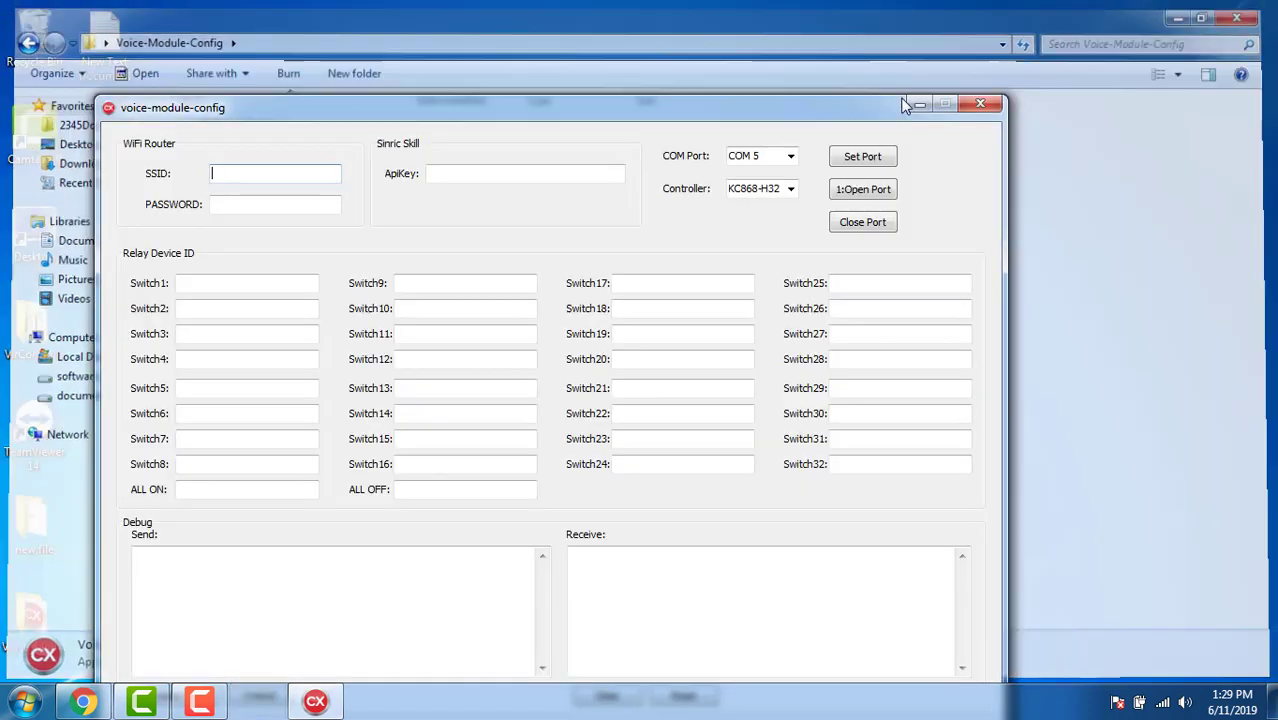
{"action": "left_click_drag", "start_coordinate": [905, 105], "coordinate": [751, 23]}
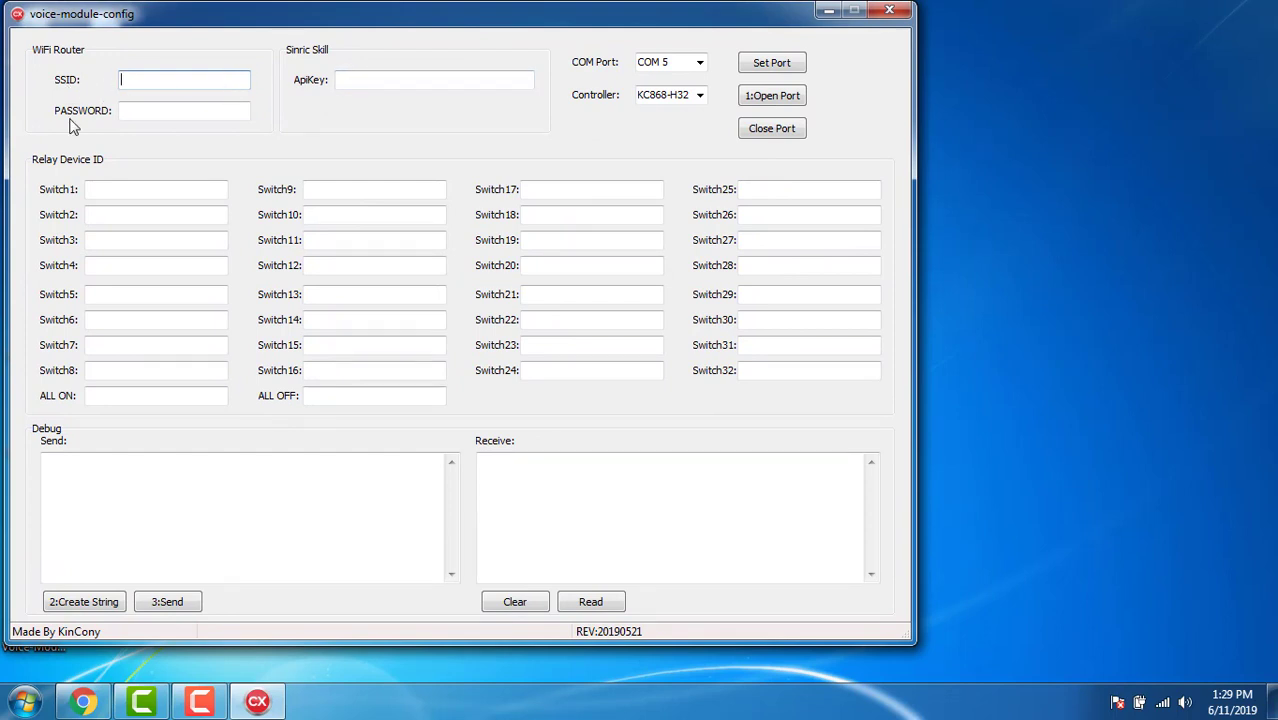
{"action": "left_click", "coordinate": [1163, 703]}
{"action": "left_click", "coordinate": [1055, 459]}
{"action": "left_click", "coordinate": [1055, 459]}
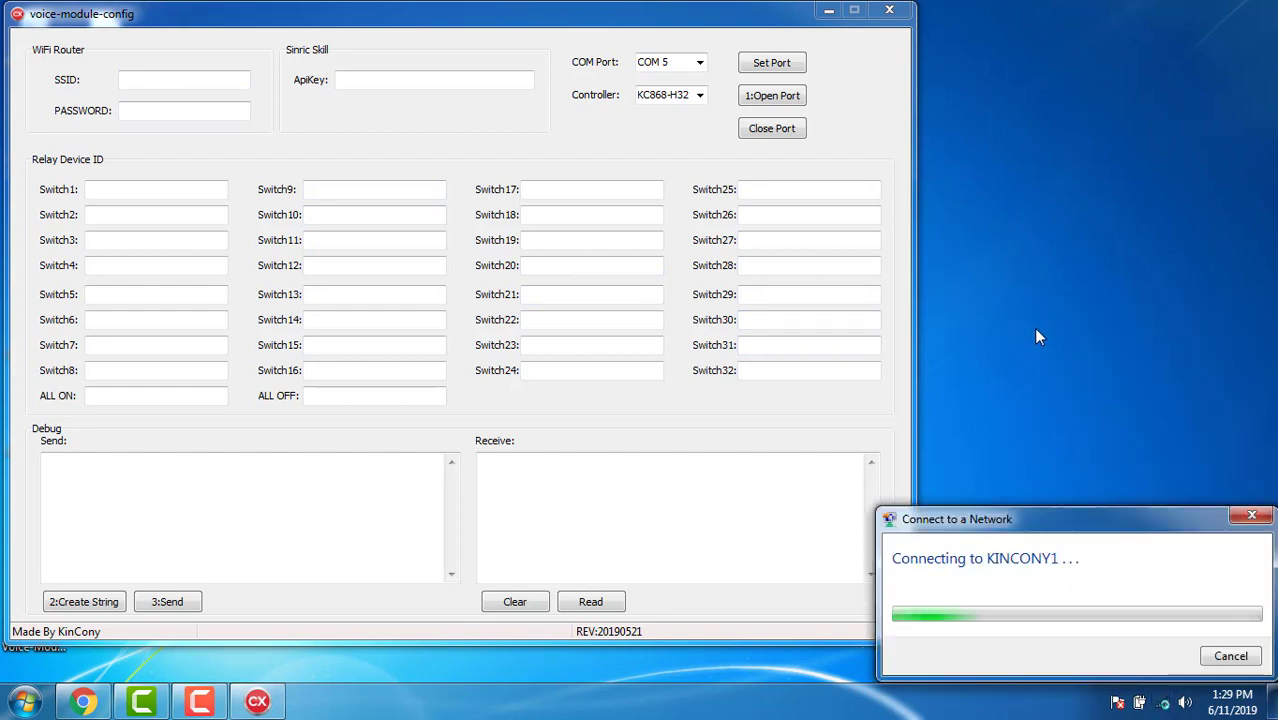
{"action": "left_click", "coordinate": [1162, 703]}
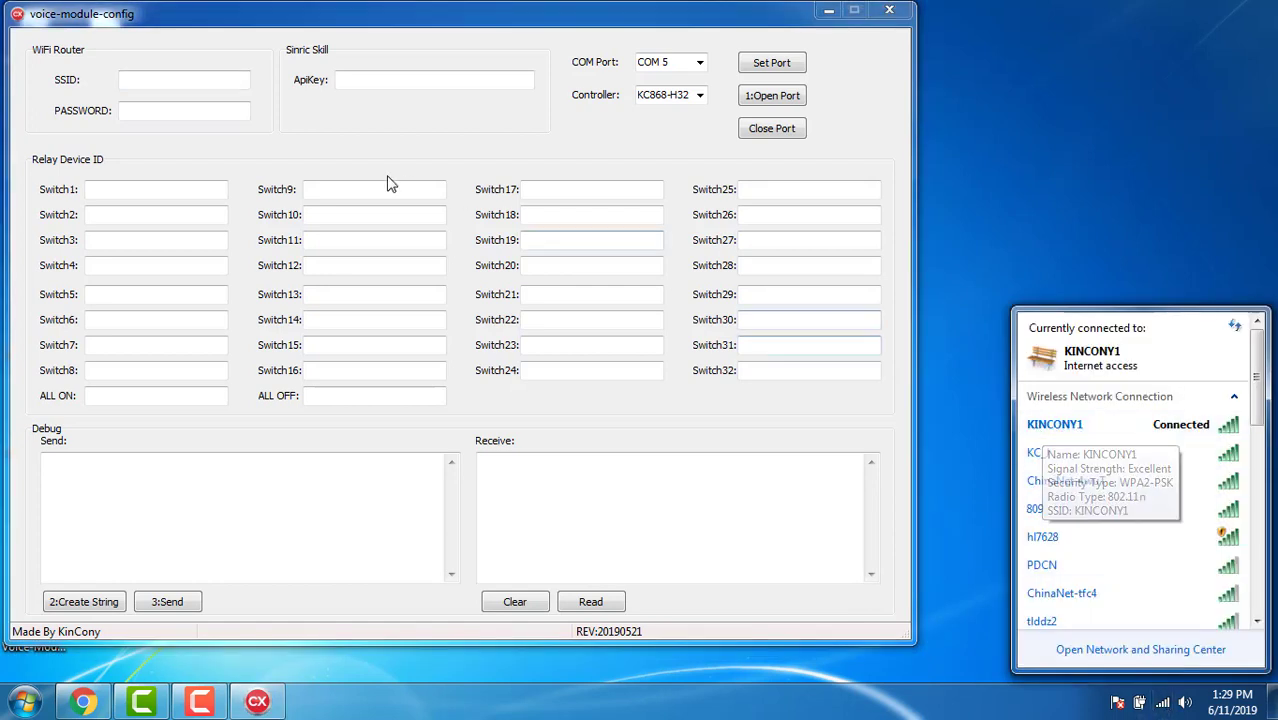
{"action": "left_click", "coordinate": [197, 78]}
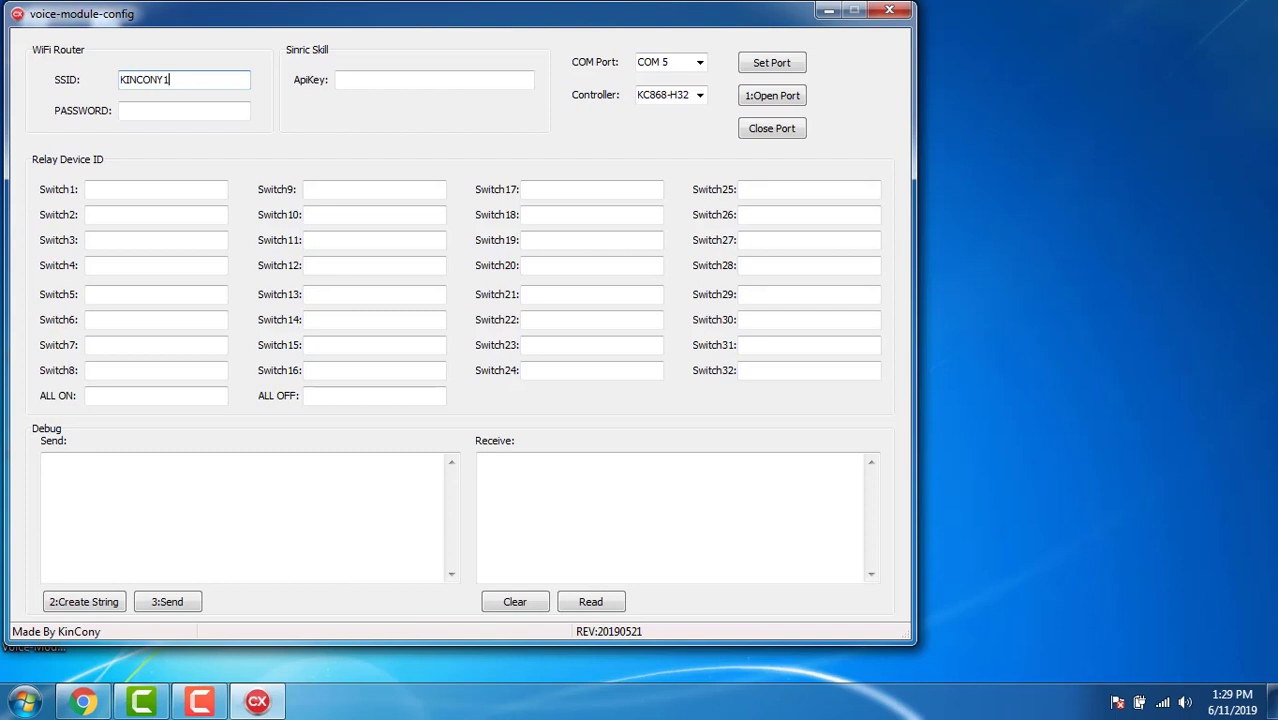
Enter the Wi-Fi password and copy the API key from the Sinric site.
{"action": "left_click", "coordinate": [196, 111]}
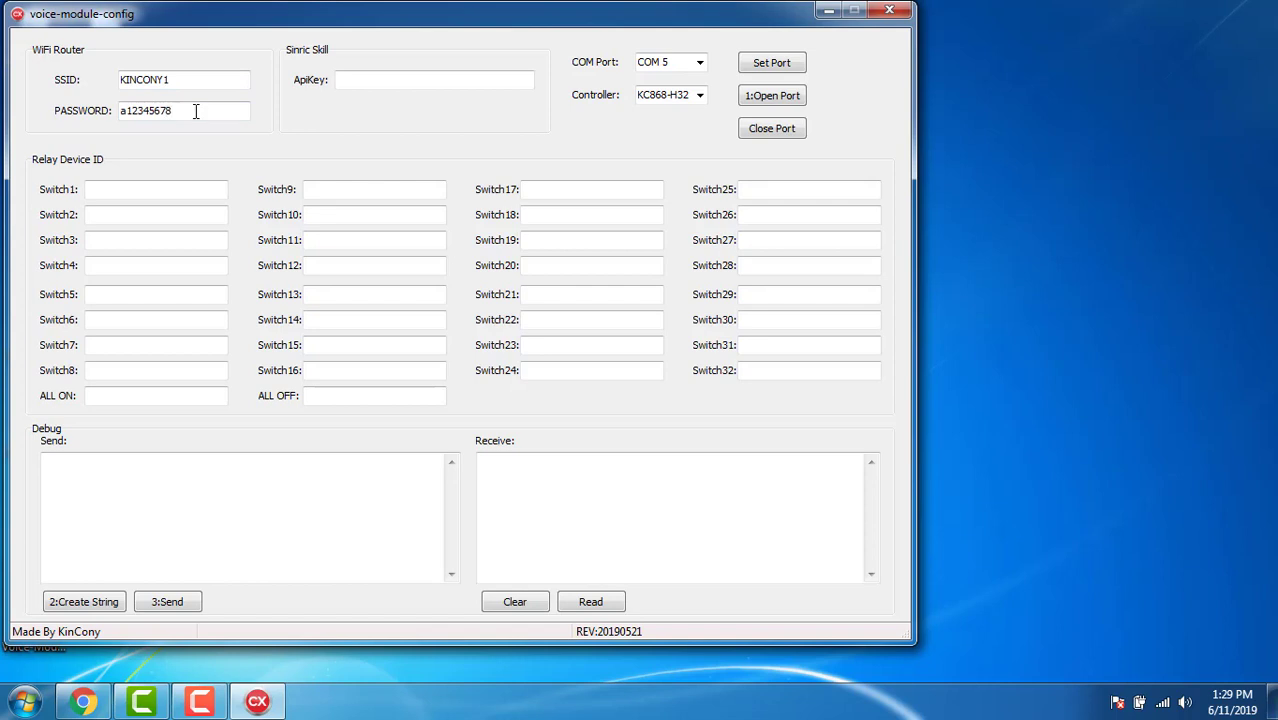
{"action": "left_click", "coordinate": [346, 82]}
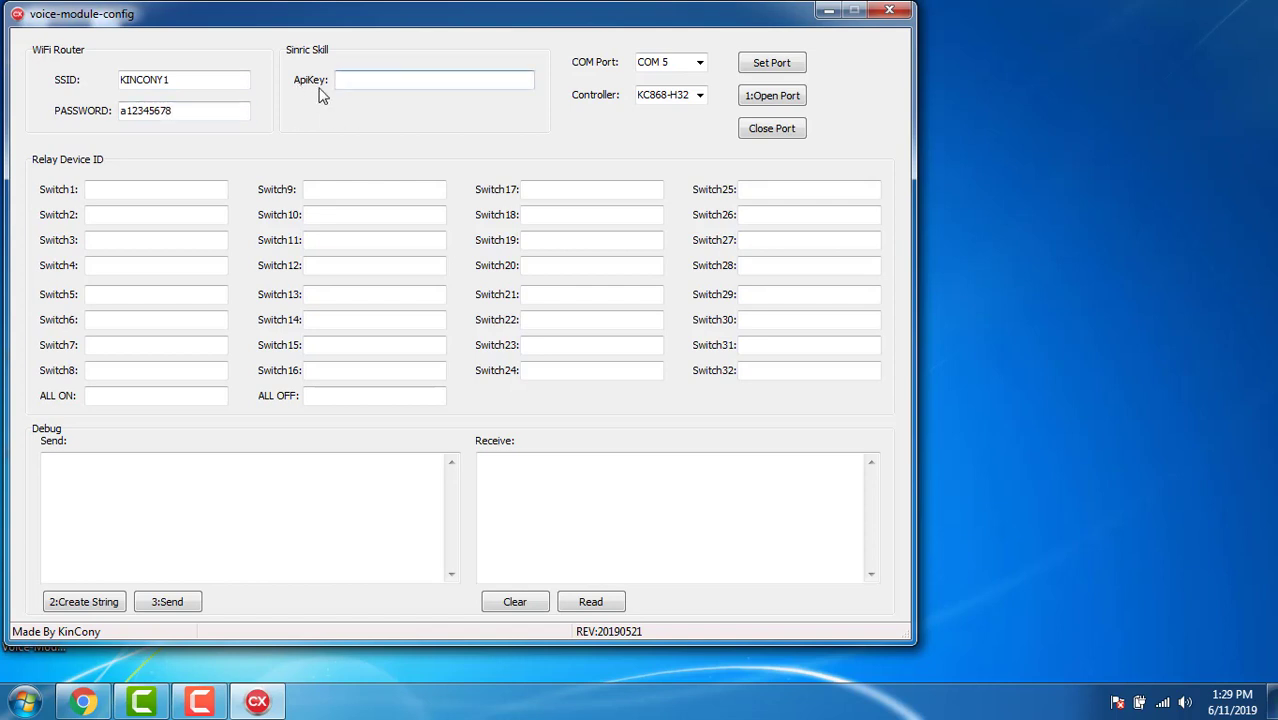
{"action": "left_click", "coordinate": [83, 701]}
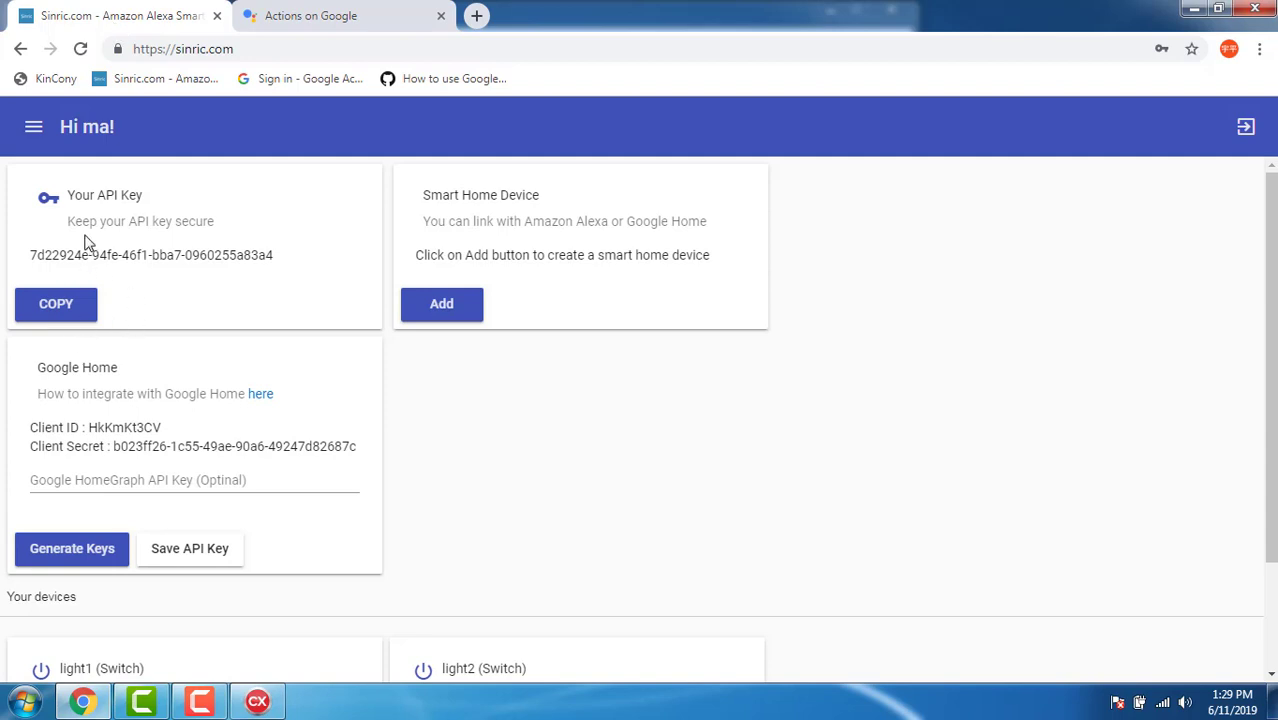
{"action": "left_click_drag", "start_coordinate": [134, 225], "coordinate": [176, 225]}
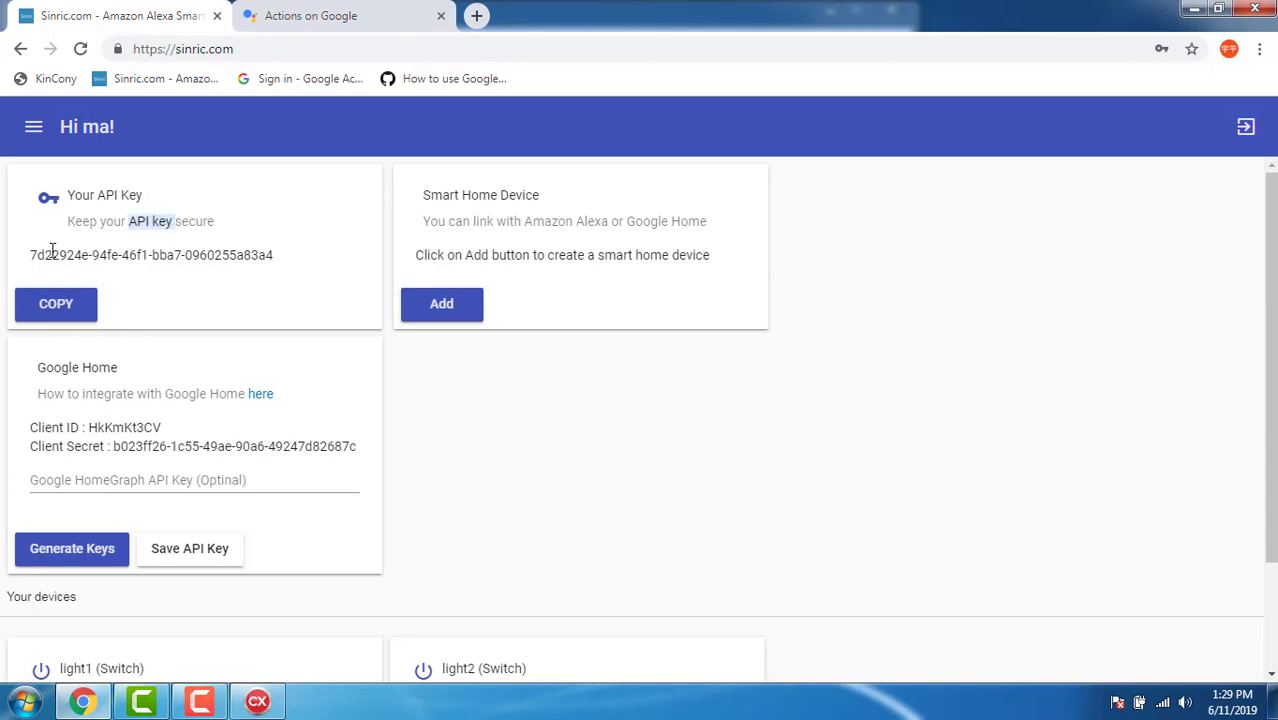
{"action": "left_click_drag", "start_coordinate": [32, 252], "coordinate": [277, 256]}
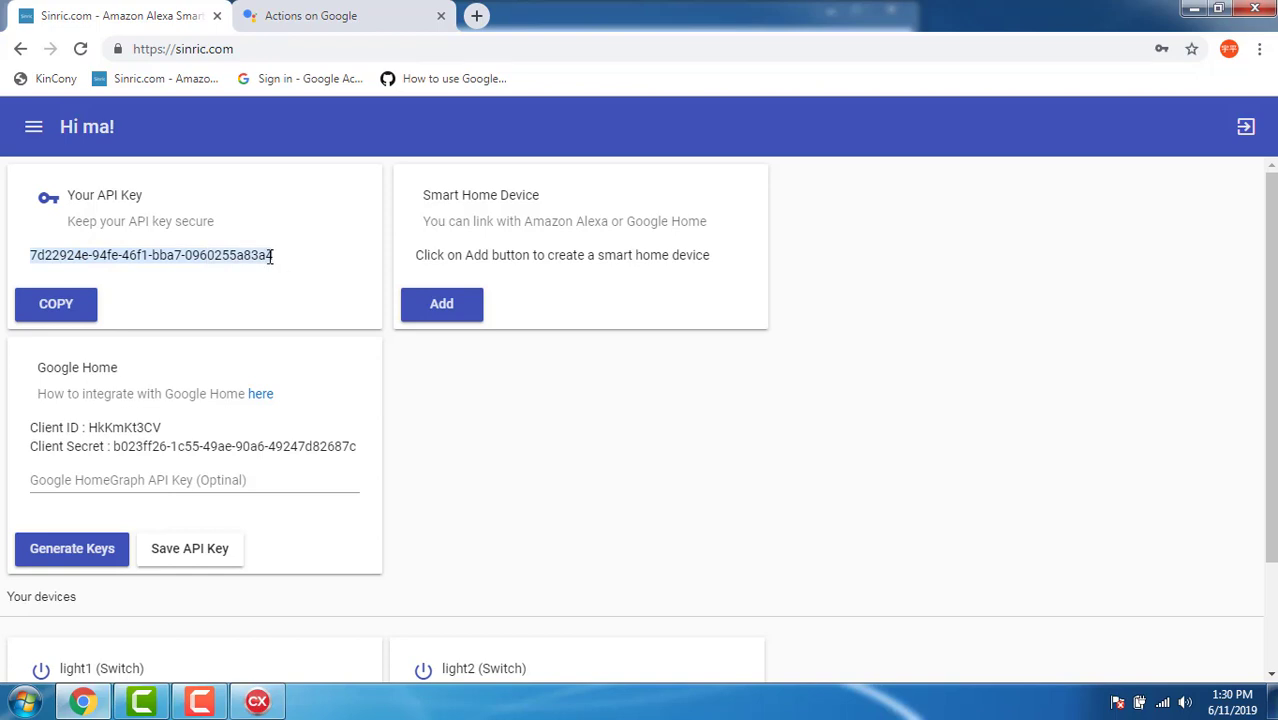
{"action": "right_click", "coordinate": [271, 257]}
{"action": "left_click", "coordinate": [279, 275]}
Paste the Sinric API key into ApiKey, choose controller KC868-H8, and open the port.
{"action": "left_click", "coordinate": [250, 703]}
{"action": "right_click", "coordinate": [355, 79]}
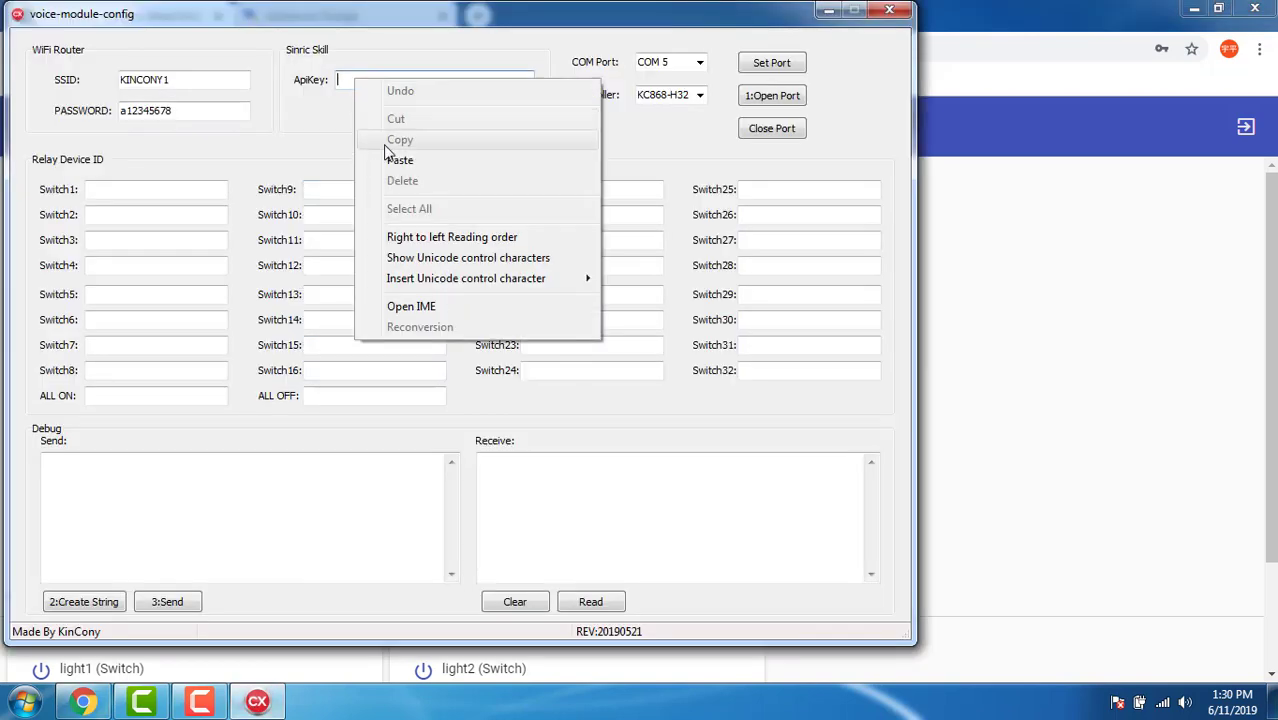
{"action": "left_click", "coordinate": [398, 158]}
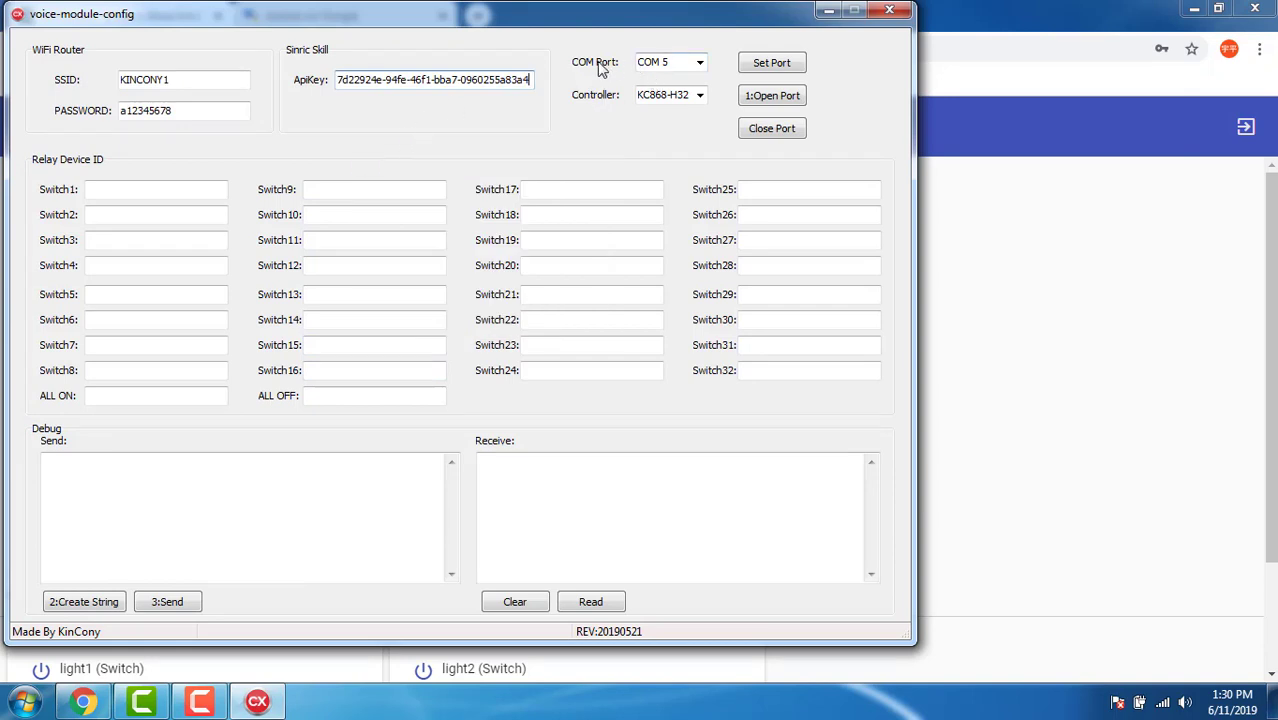
{"action": "left_click", "coordinate": [690, 95]}
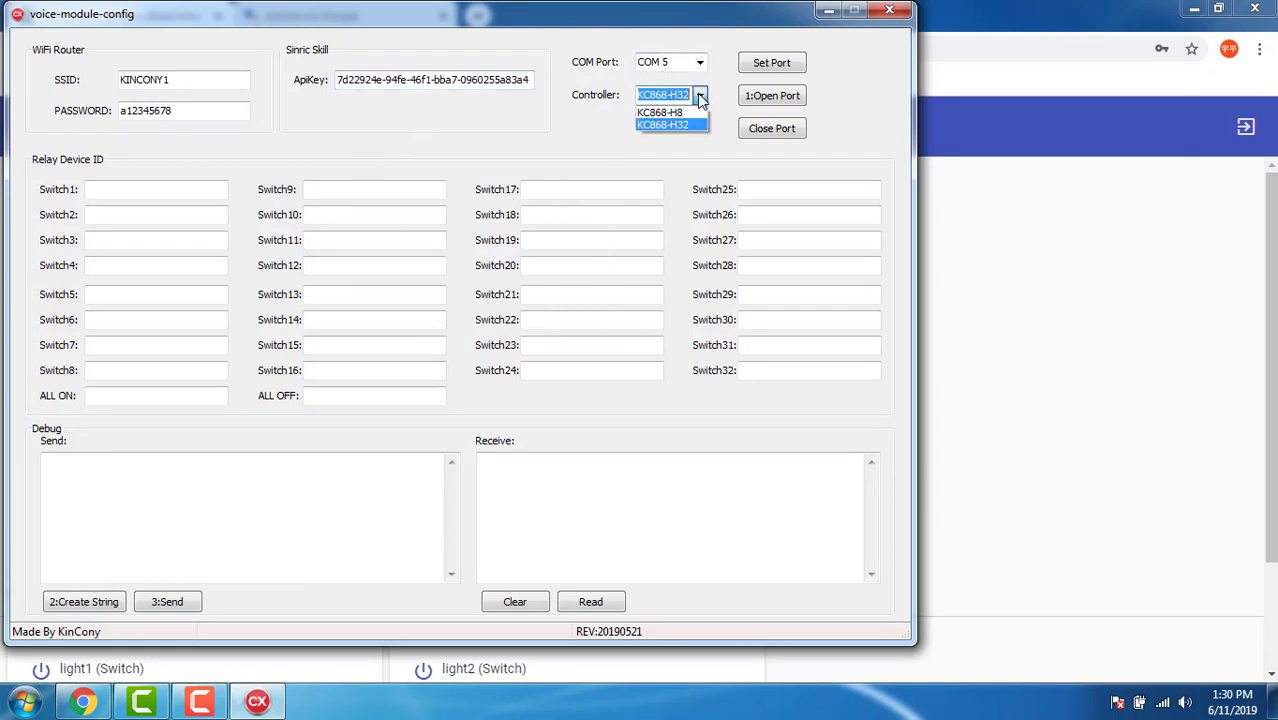
{"action": "left_click", "coordinate": [679, 113]}
{"action": "left_click", "coordinate": [772, 106]}
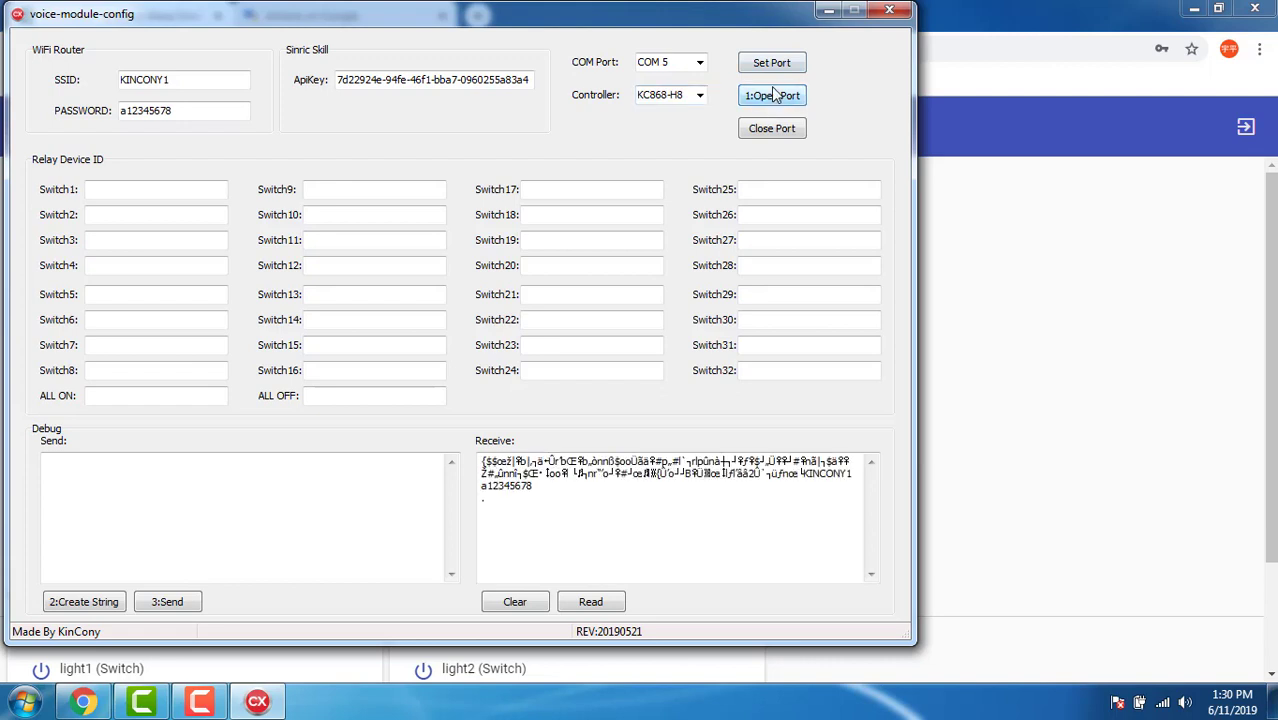
Clear the debug output and paste light1's Sinric device ID into Switch1.
{"action": "left_click", "coordinate": [527, 607]}
{"action": "left_click", "coordinate": [128, 190]}
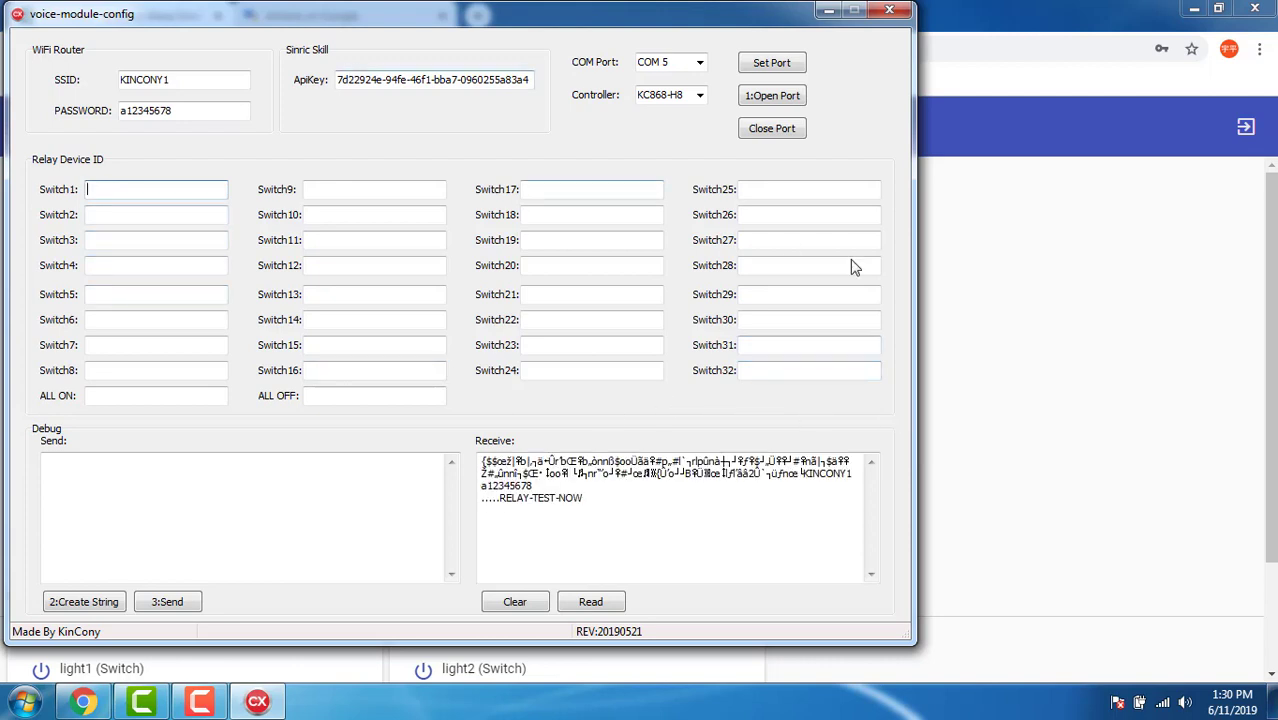
{"action": "left_click", "coordinate": [960, 310]}
{"action": "scroll", "coordinate": [405, 506], "scroll_direction": "down", "scroll_amount": 2}
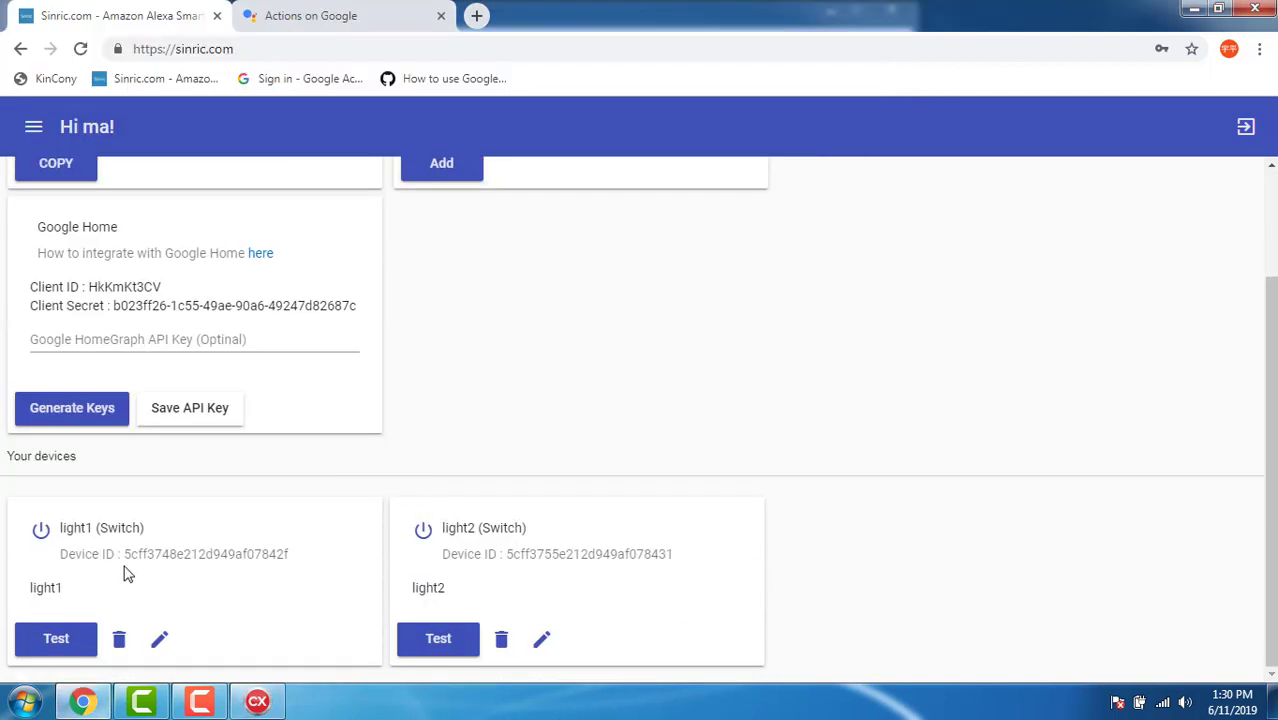
{"action": "left_click_drag", "start_coordinate": [135, 554], "coordinate": [290, 554]}
{"action": "right_click", "coordinate": [265, 557]}
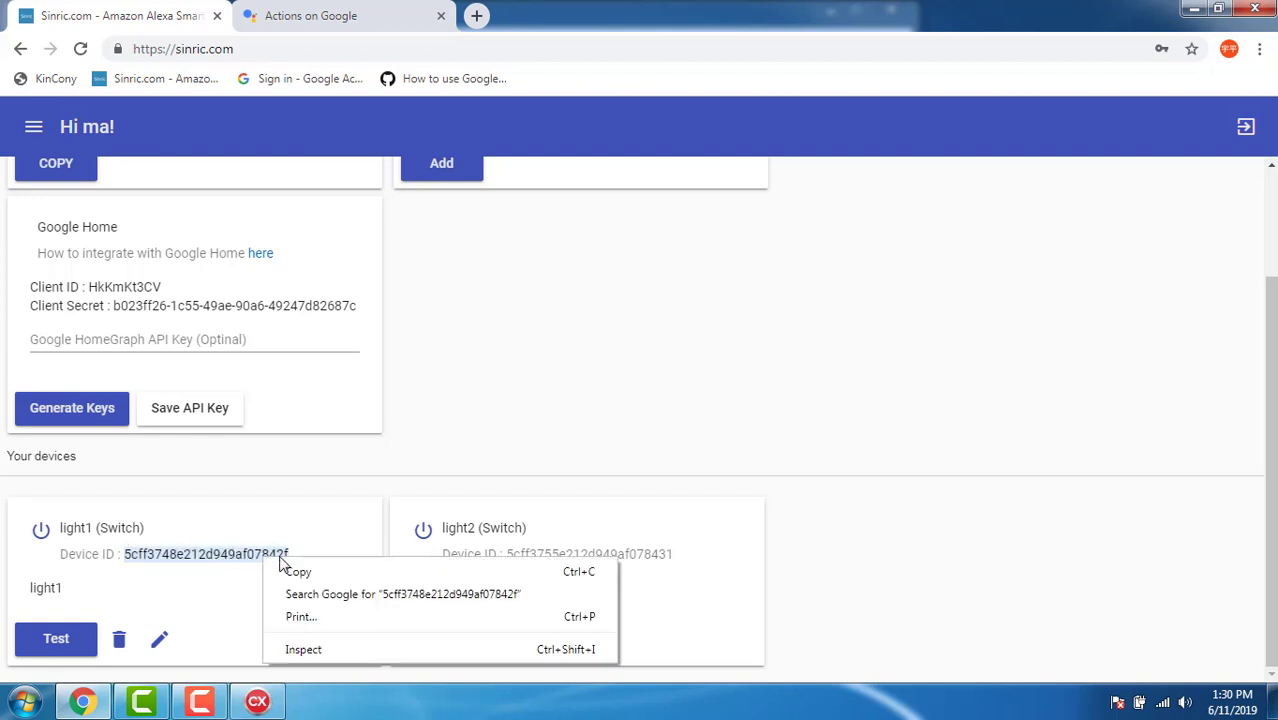
{"action": "left_click", "coordinate": [300, 569]}
{"action": "left_click", "coordinate": [257, 701]}
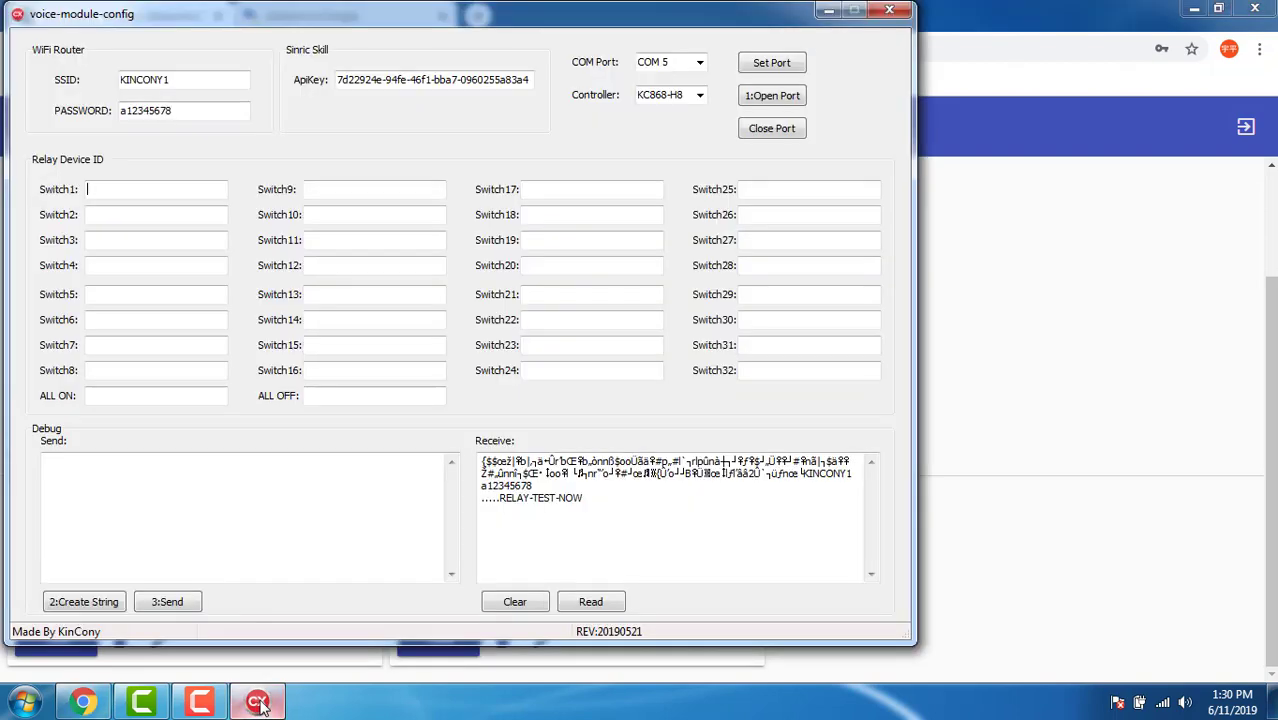
{"action": "right_click", "coordinate": [161, 192]}
{"action": "left_click", "coordinate": [204, 277]}
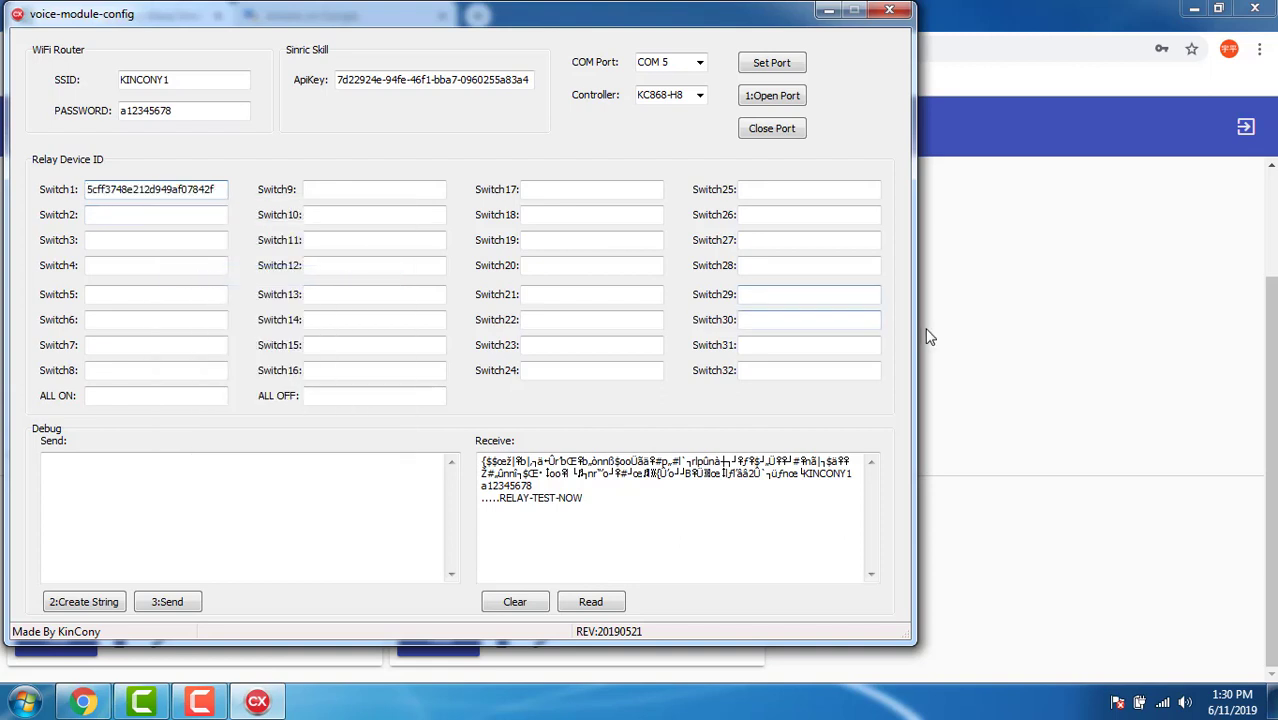
Copy light2's Sinric device ID into the Switch2 field.
{"action": "left_click", "coordinate": [948, 348]}
{"action": "left_click_drag", "start_coordinate": [506, 555], "coordinate": [675, 557]}
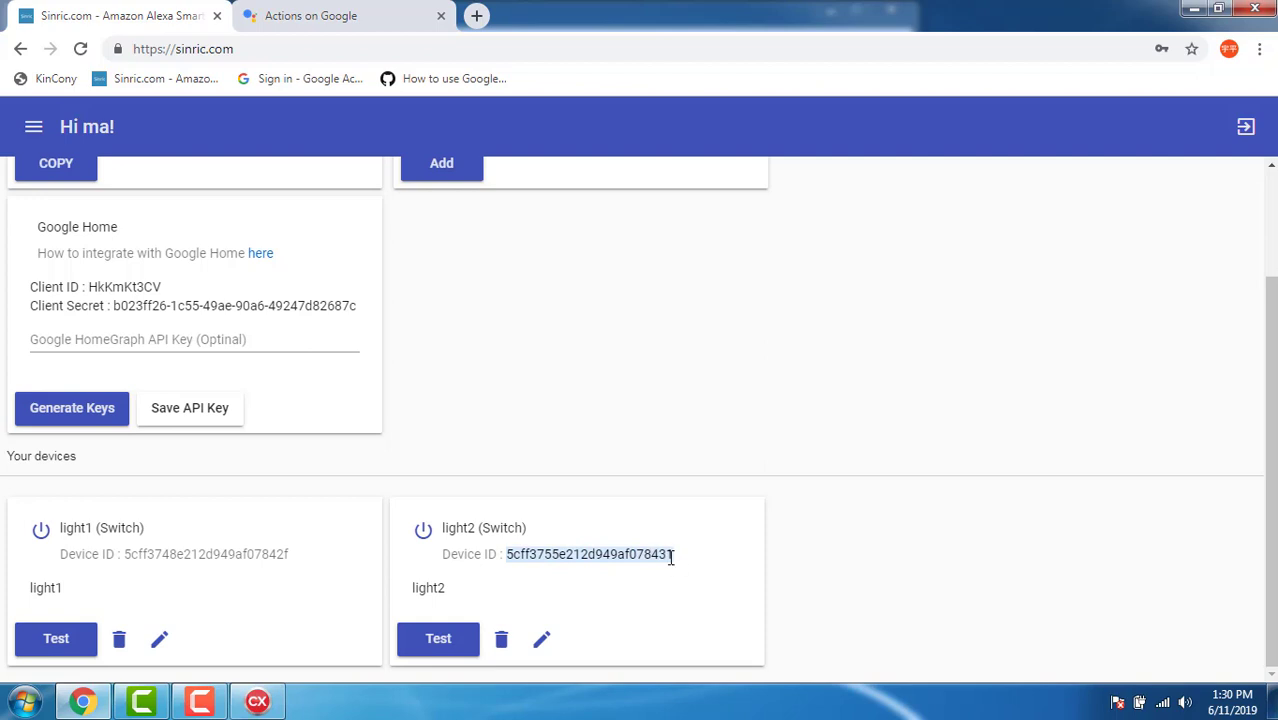
{"action": "right_click", "coordinate": [675, 556]}
{"action": "left_click", "coordinate": [688, 571]}
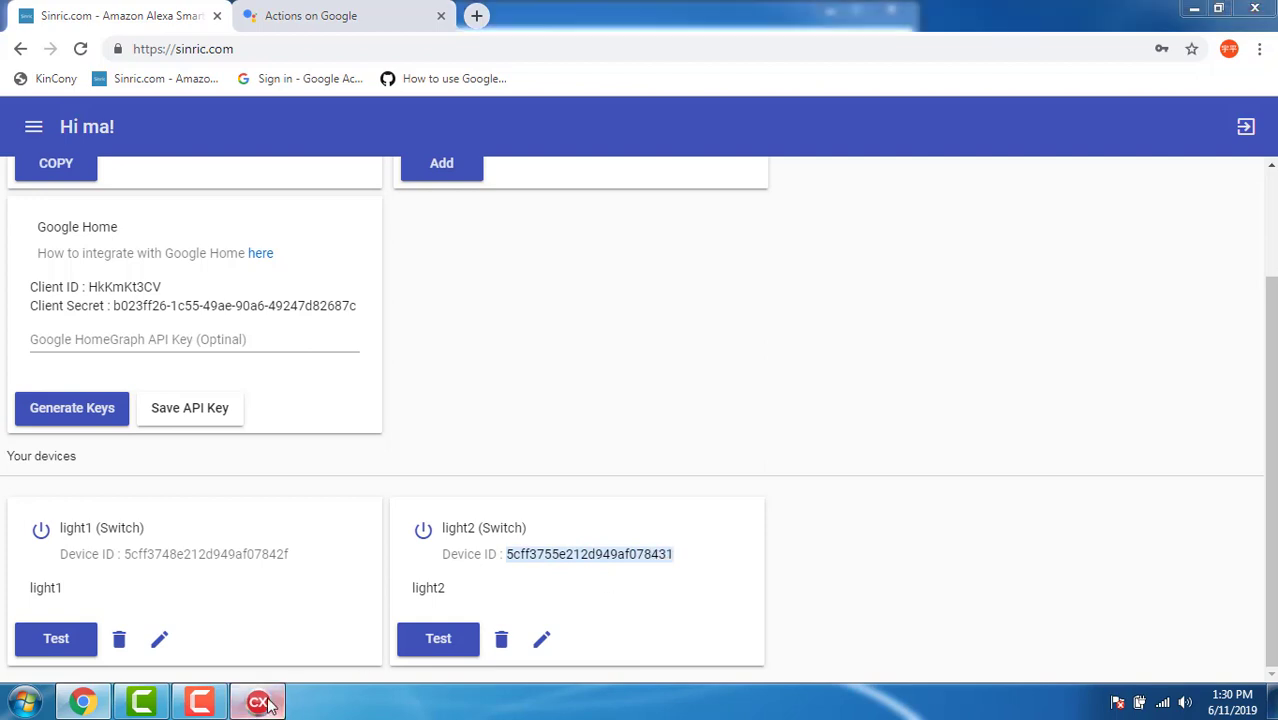
{"action": "left_click", "coordinate": [257, 701]}
{"action": "left_click", "coordinate": [112, 215]}
{"action": "right_click", "coordinate": [113, 216]}
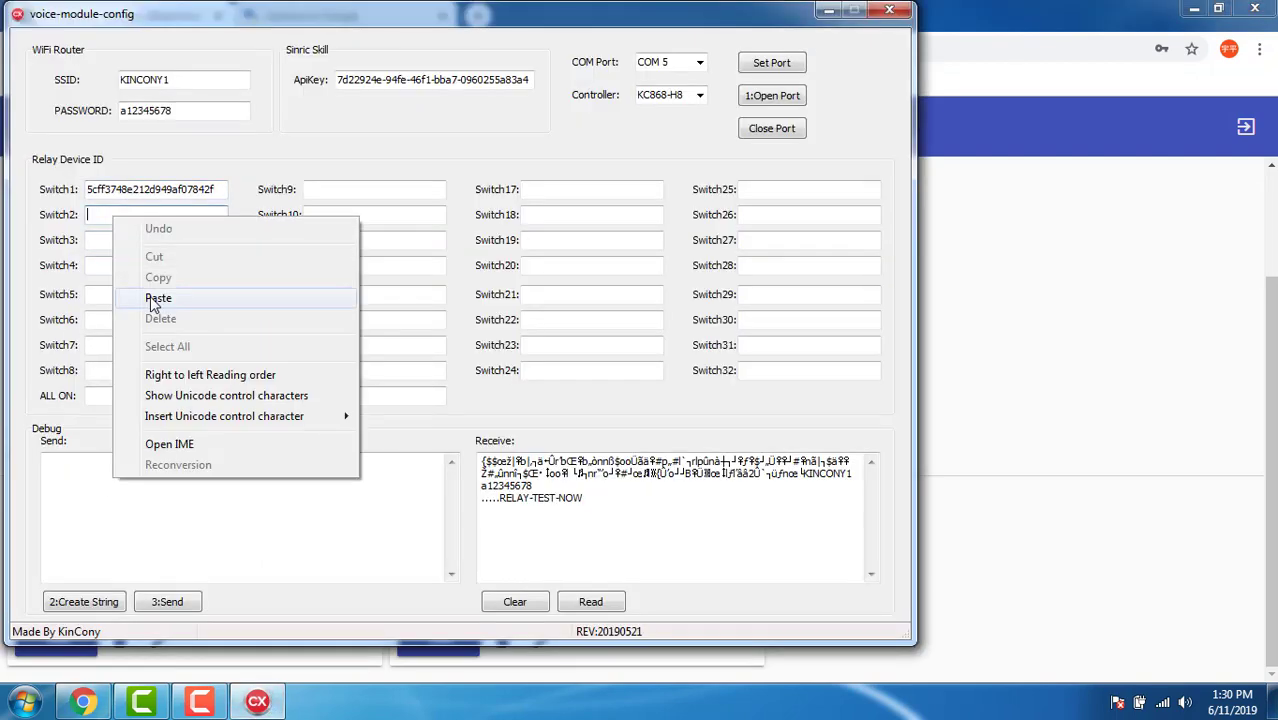
{"action": "left_click", "coordinate": [152, 298]}
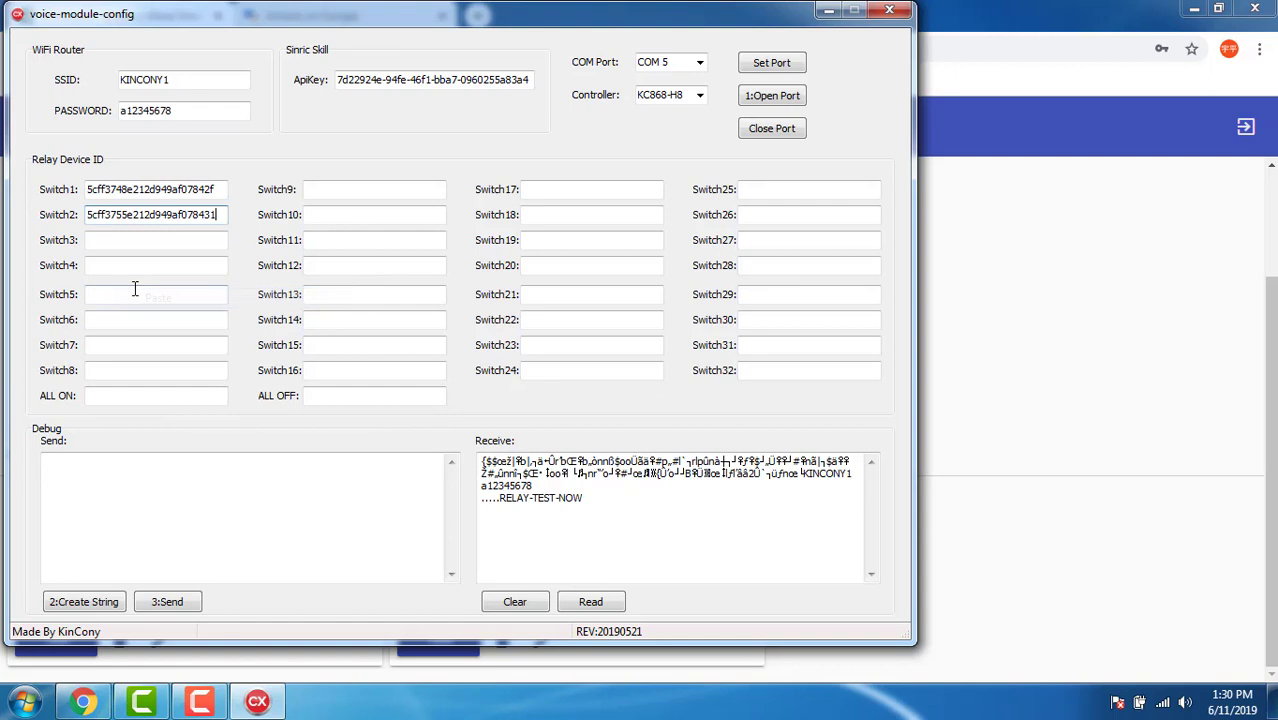
Create the config string, send it, confirm AConfig-OK, and close the tool.
{"action": "left_click", "coordinate": [90, 603]}
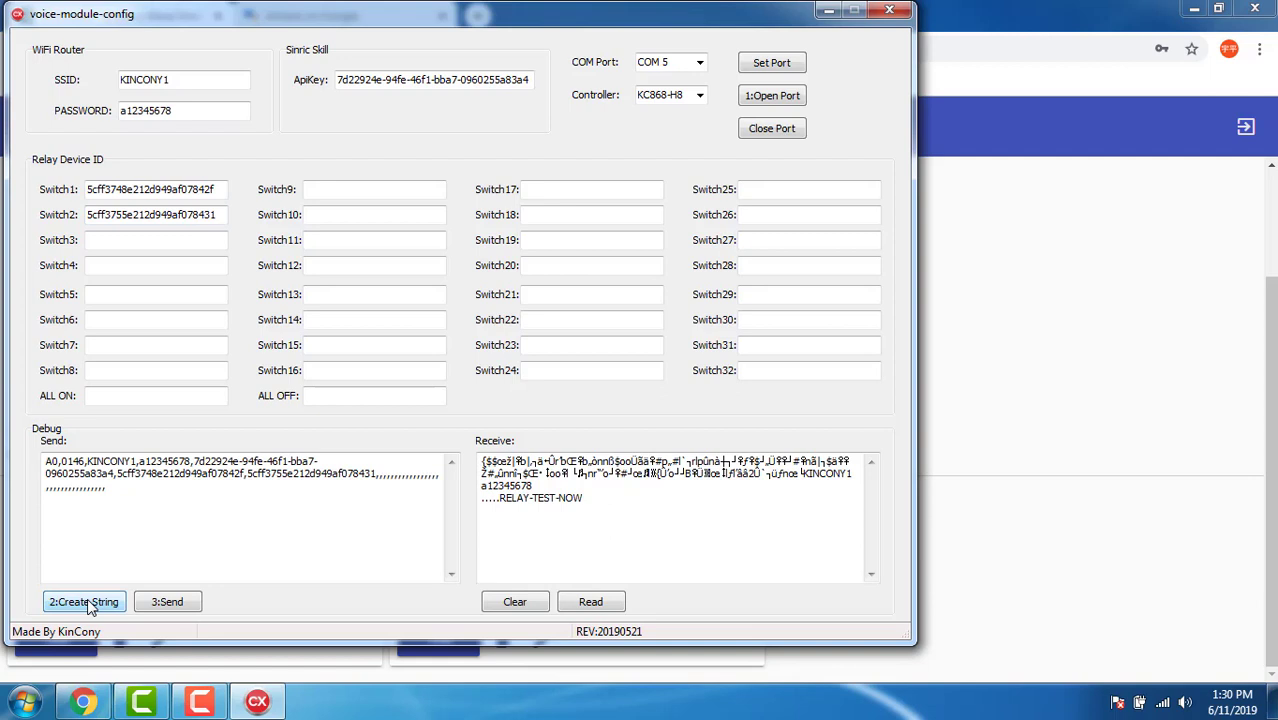
{"action": "left_click", "coordinate": [167, 604]}
{"action": "left_click_drag", "start_coordinate": [536, 511], "coordinate": [480, 513]}
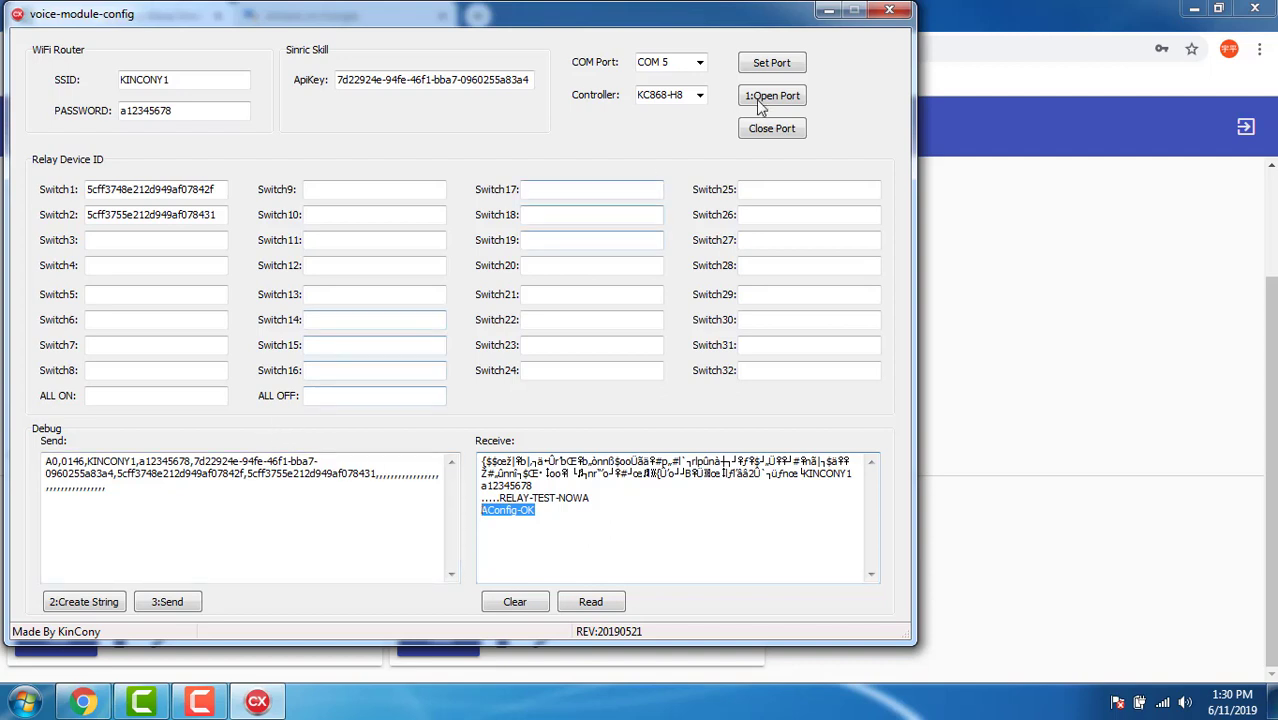
{"action": "left_click", "coordinate": [881, 18]}
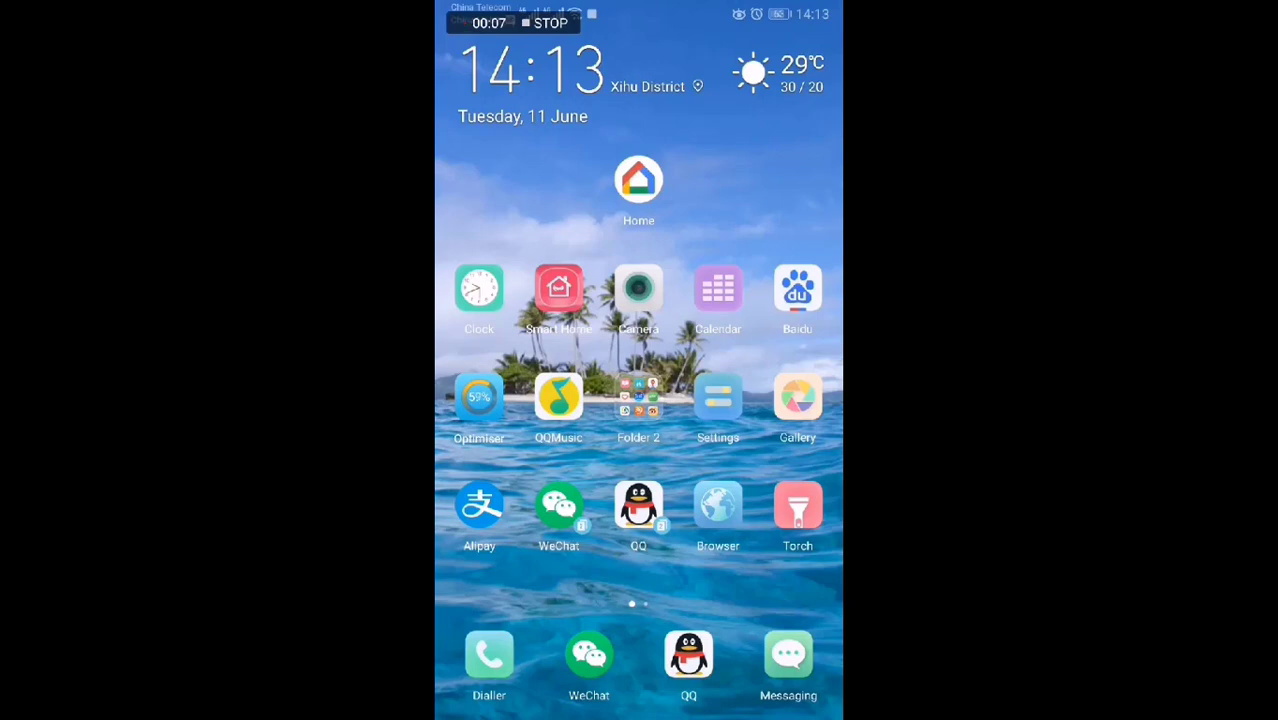
In Google Home, go Add > Set up device > Have something already set up, and pick [test] DR.hificat.
{"action": "left_click", "coordinate": [638, 180]}
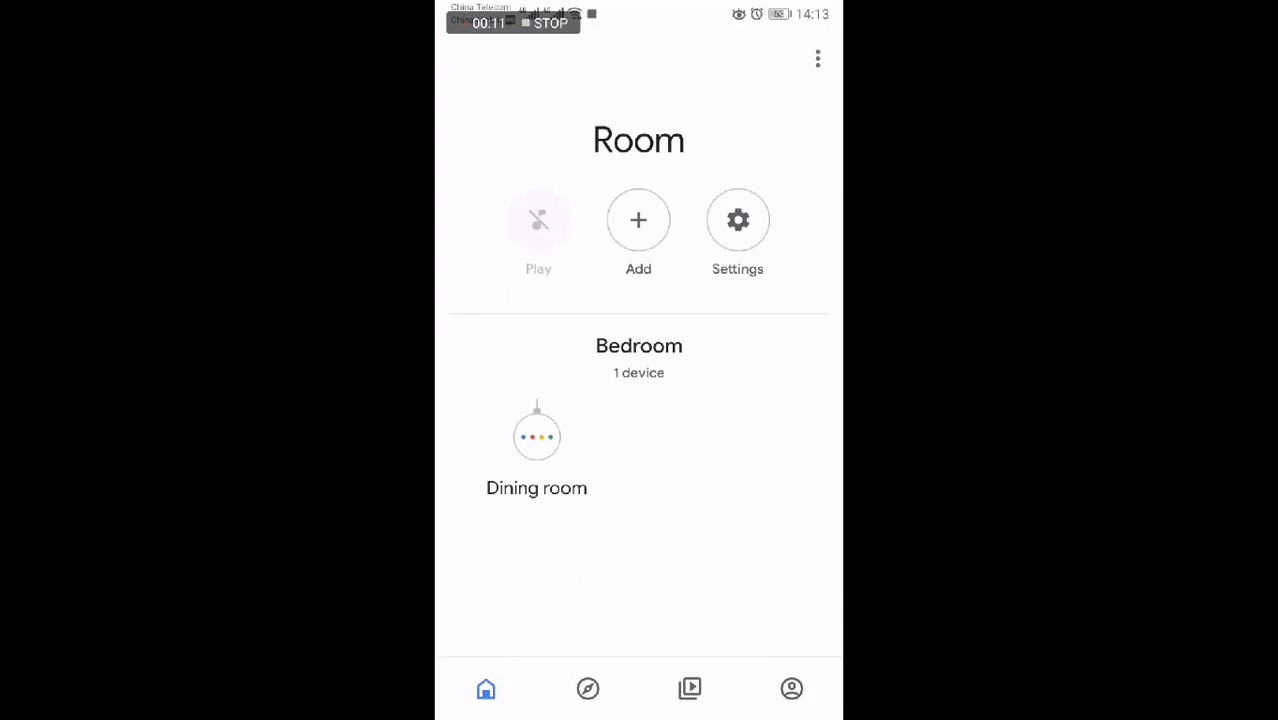
{"action": "left_click", "coordinate": [638, 220]}
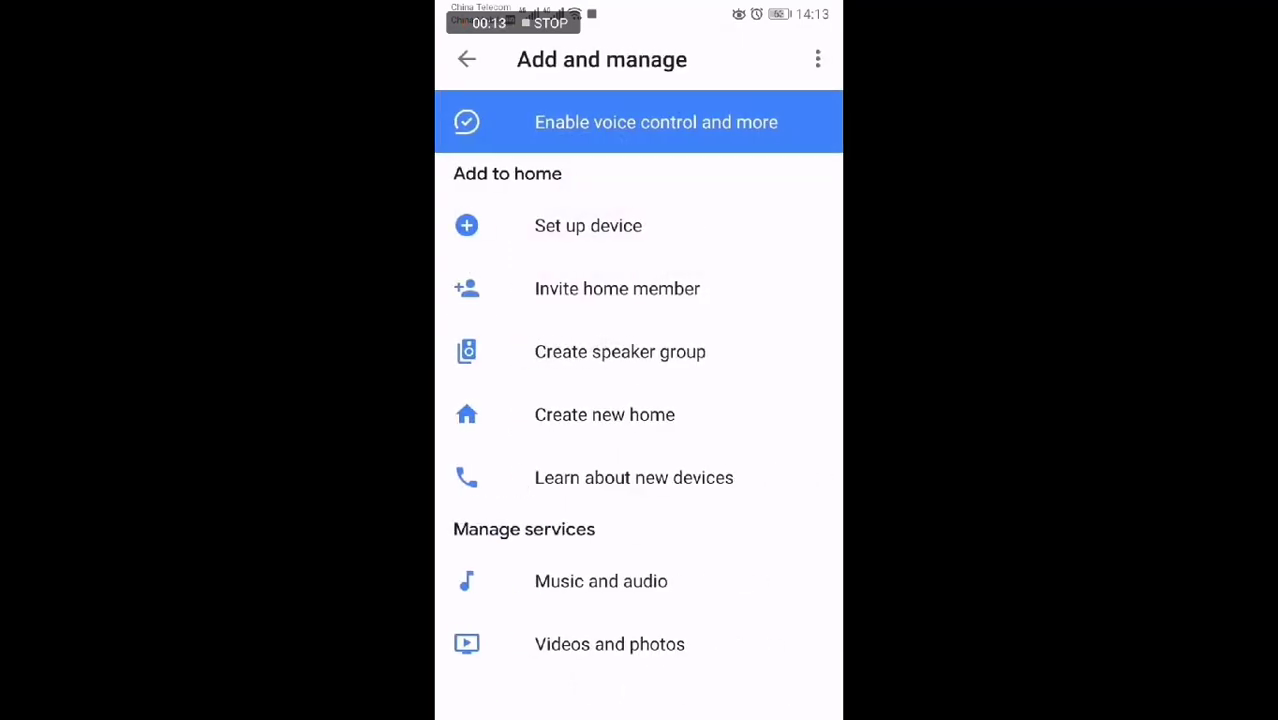
{"action": "left_click", "coordinate": [760, 238]}
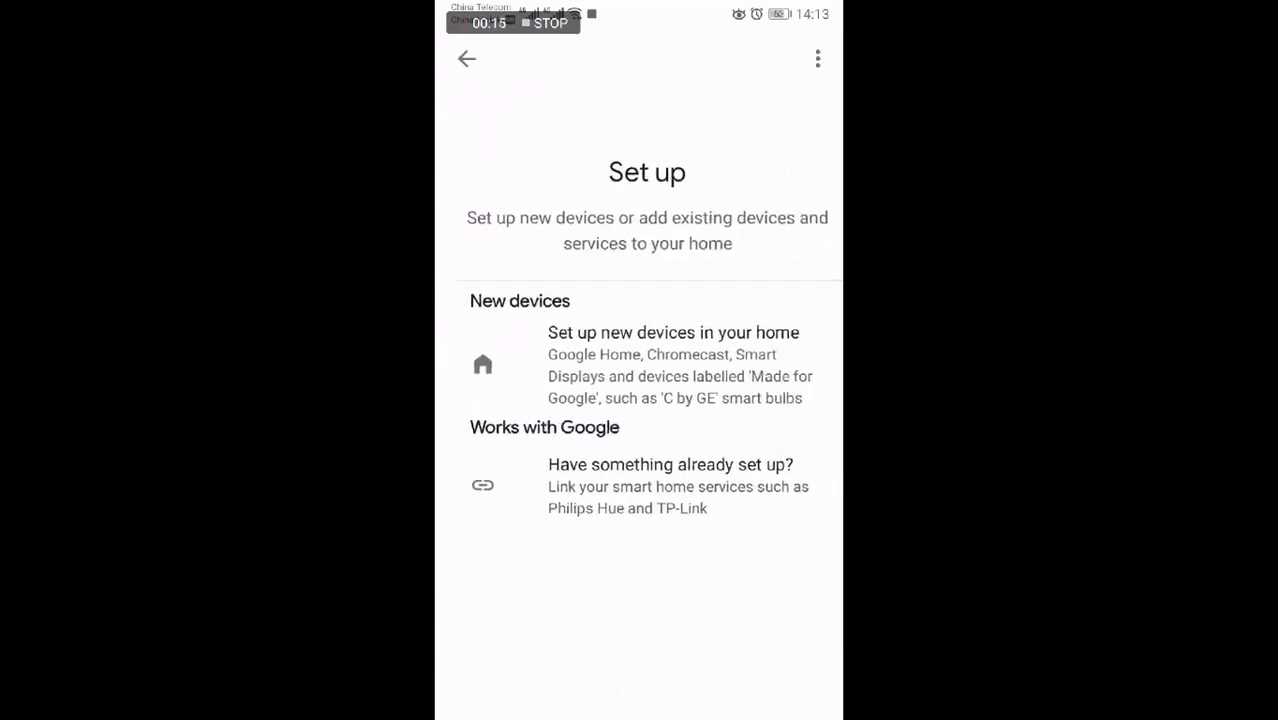
{"action": "left_click", "coordinate": [745, 490]}
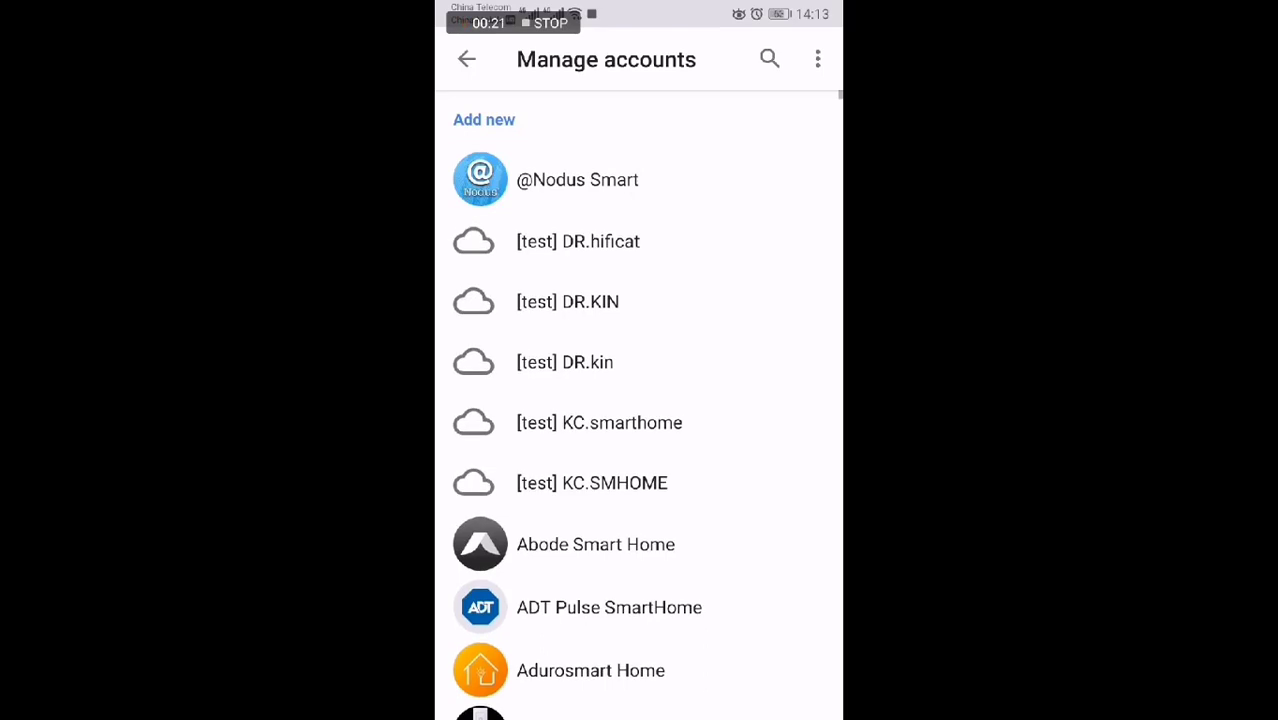
{"action": "left_click", "coordinate": [740, 248]}
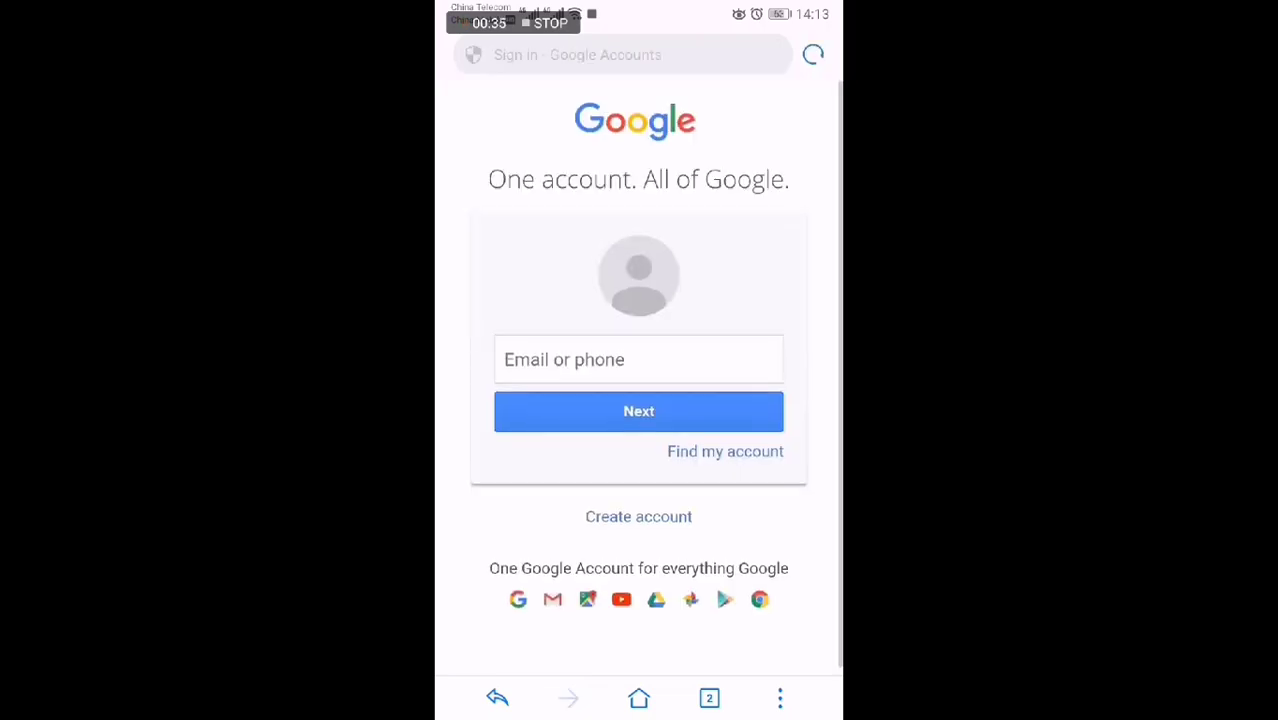
Sign in with the Google account e-mail and password, declining to save the password.
{"action": "left_click", "coordinate": [696, 362]}
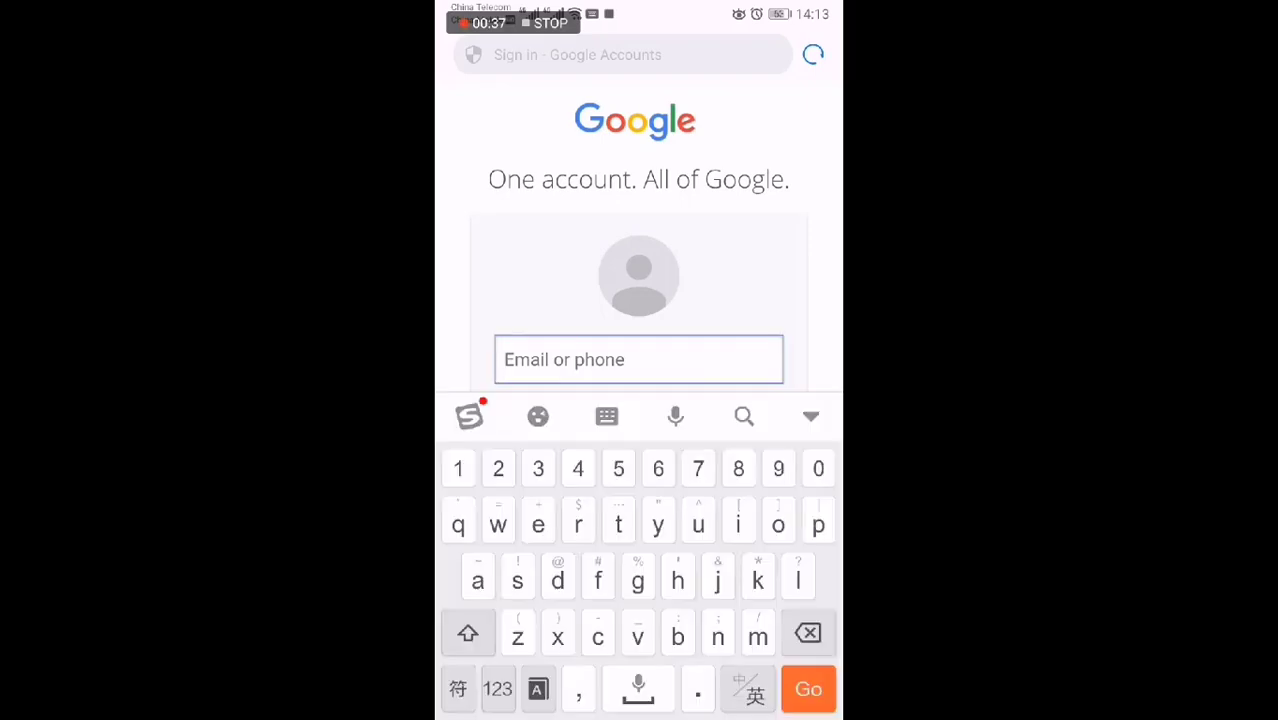
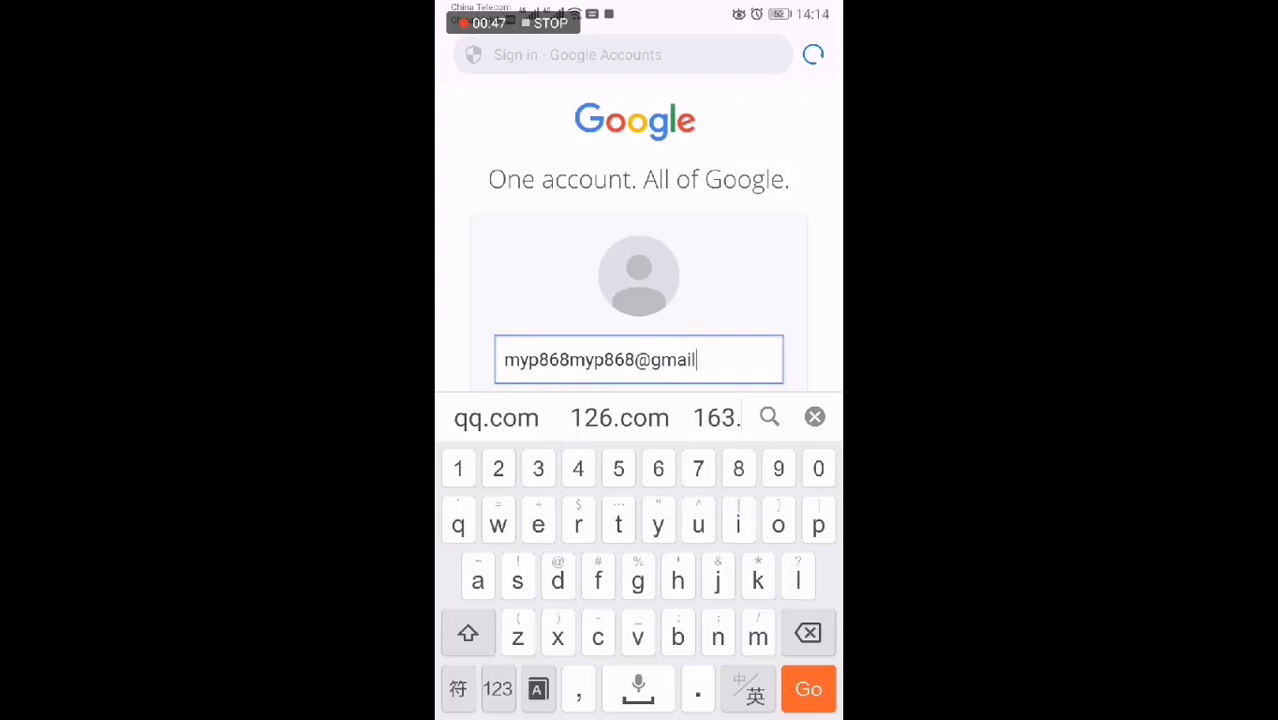
{"action": "key", "text": "Return"}
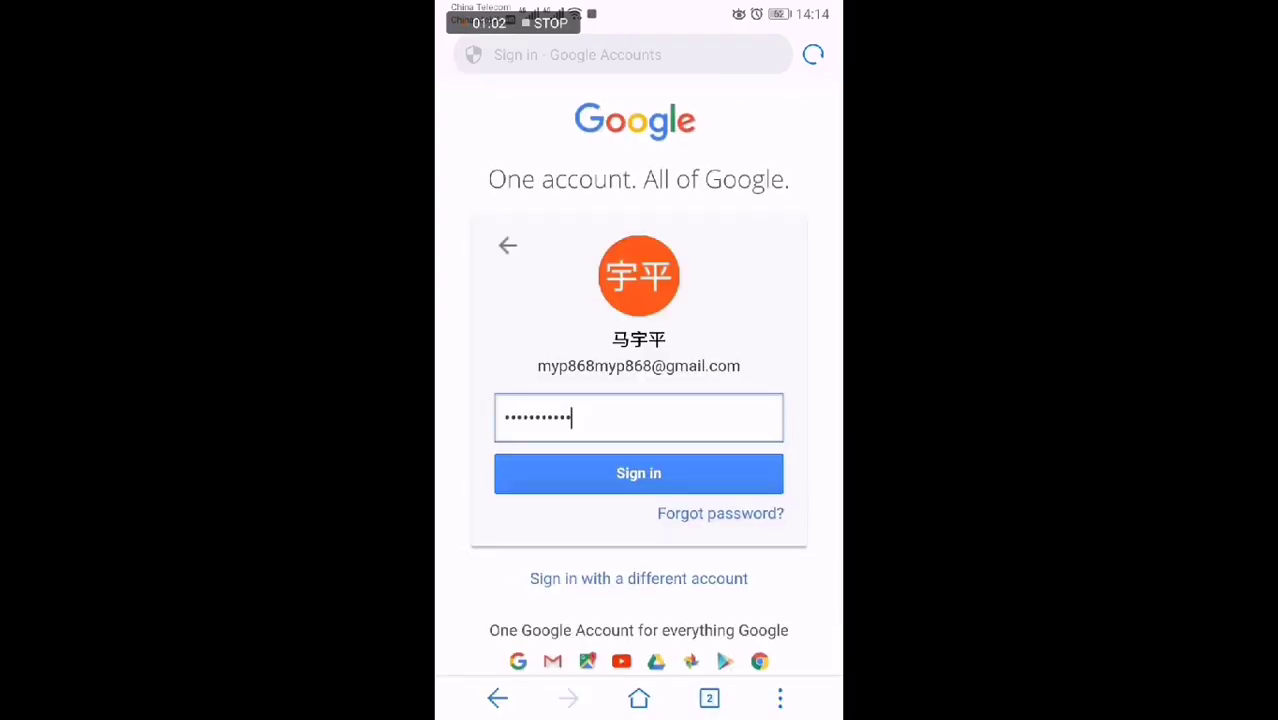
{"action": "left_click", "coordinate": [710, 474]}
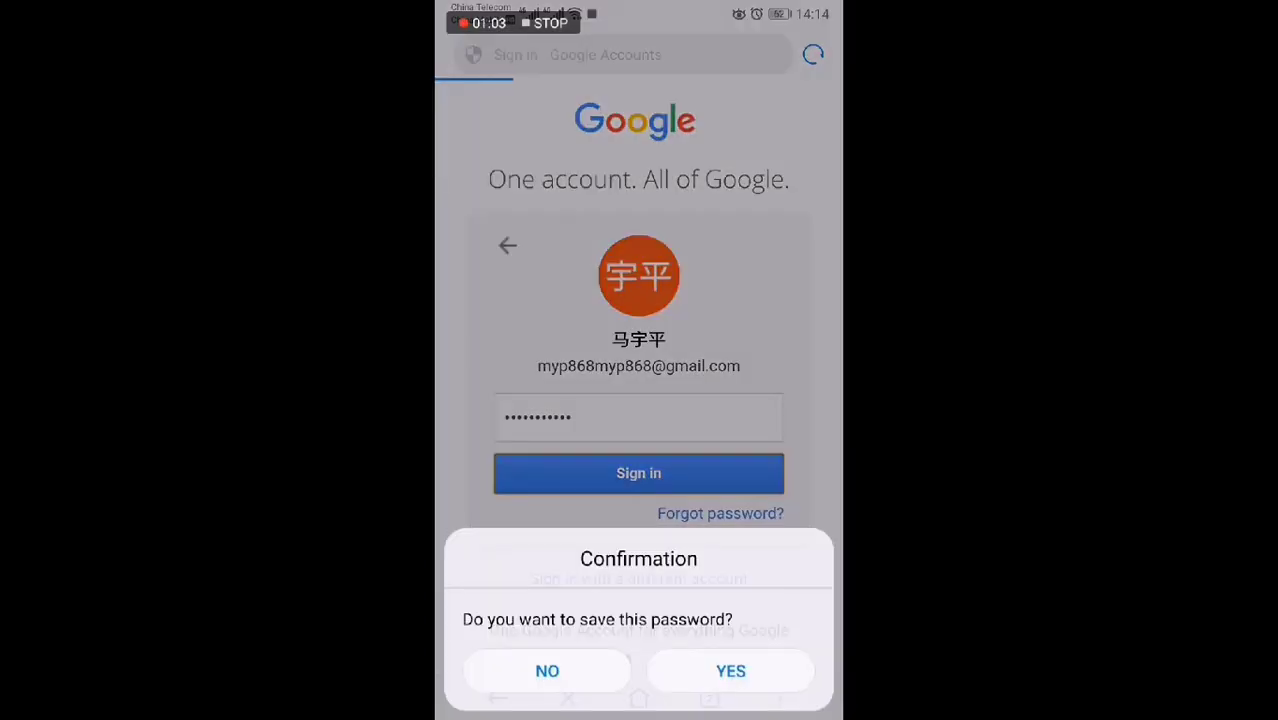
{"action": "left_click", "coordinate": [593, 669]}
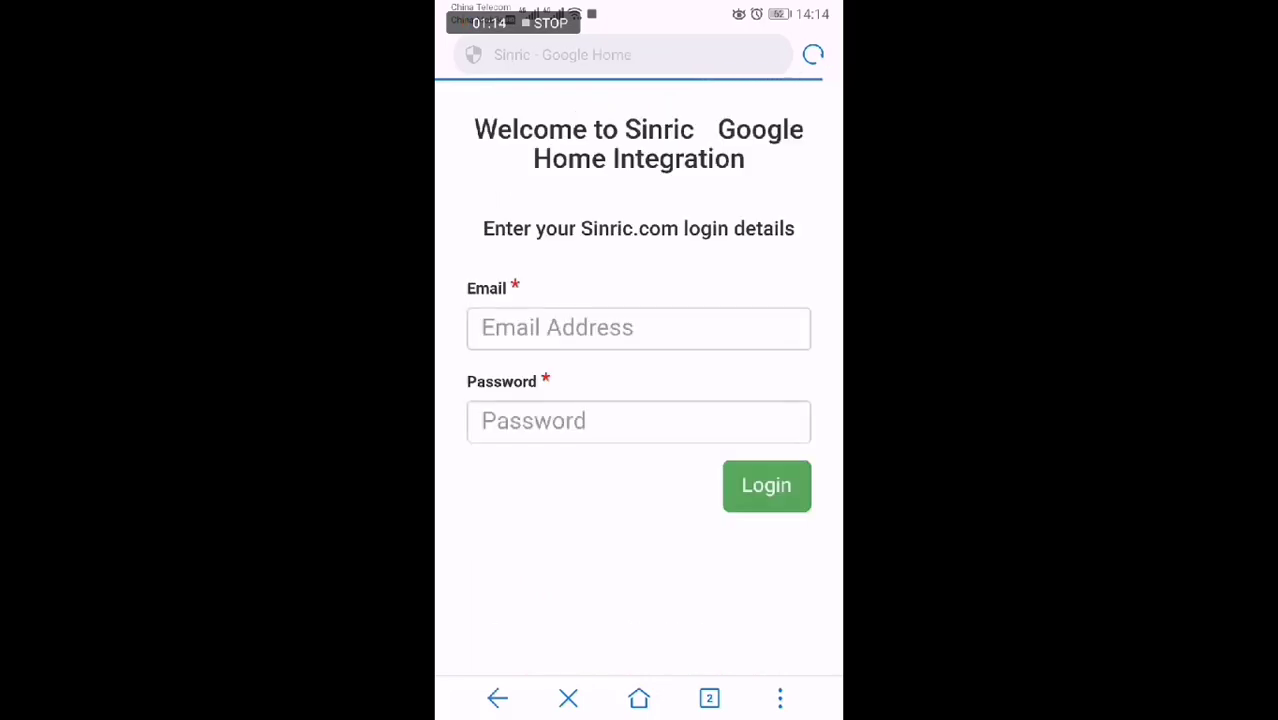
Enter the Sinric account e-mail in the Email field, completing it with the suggested qq.com domain.
{"action": "left_click", "coordinate": [673, 332]}
{"action": "left_click", "coordinate": [498, 689]}
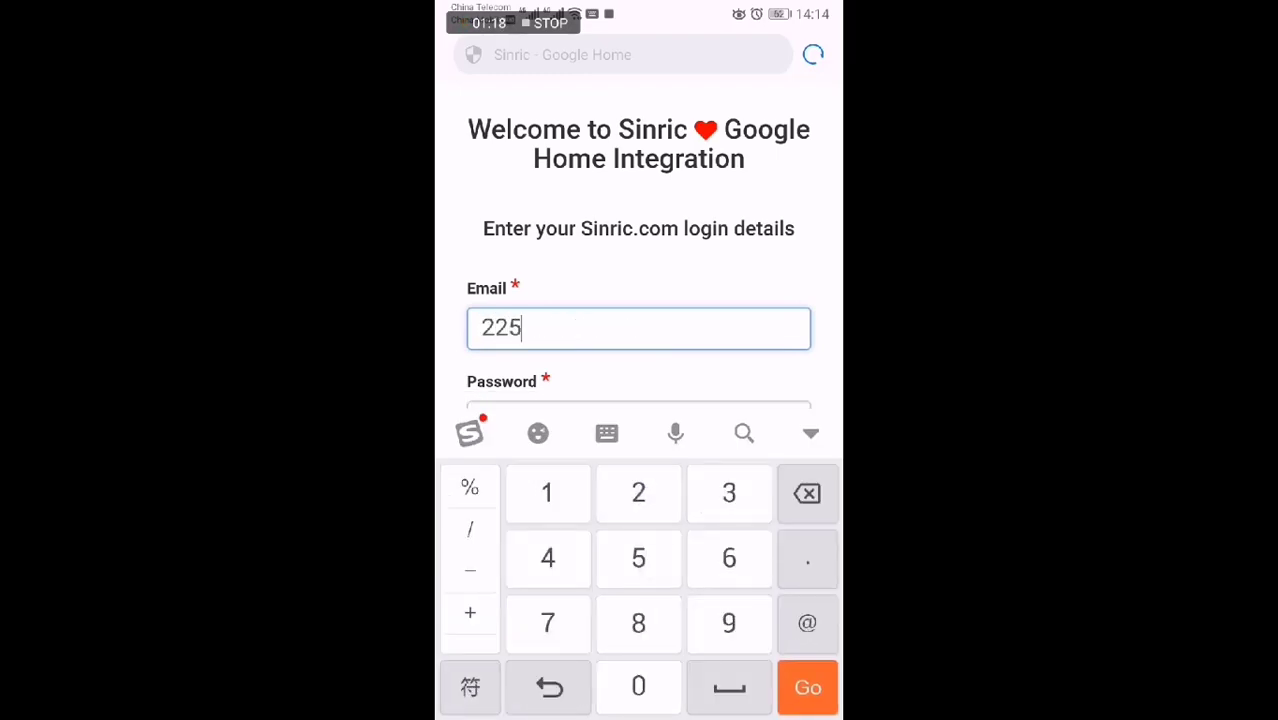
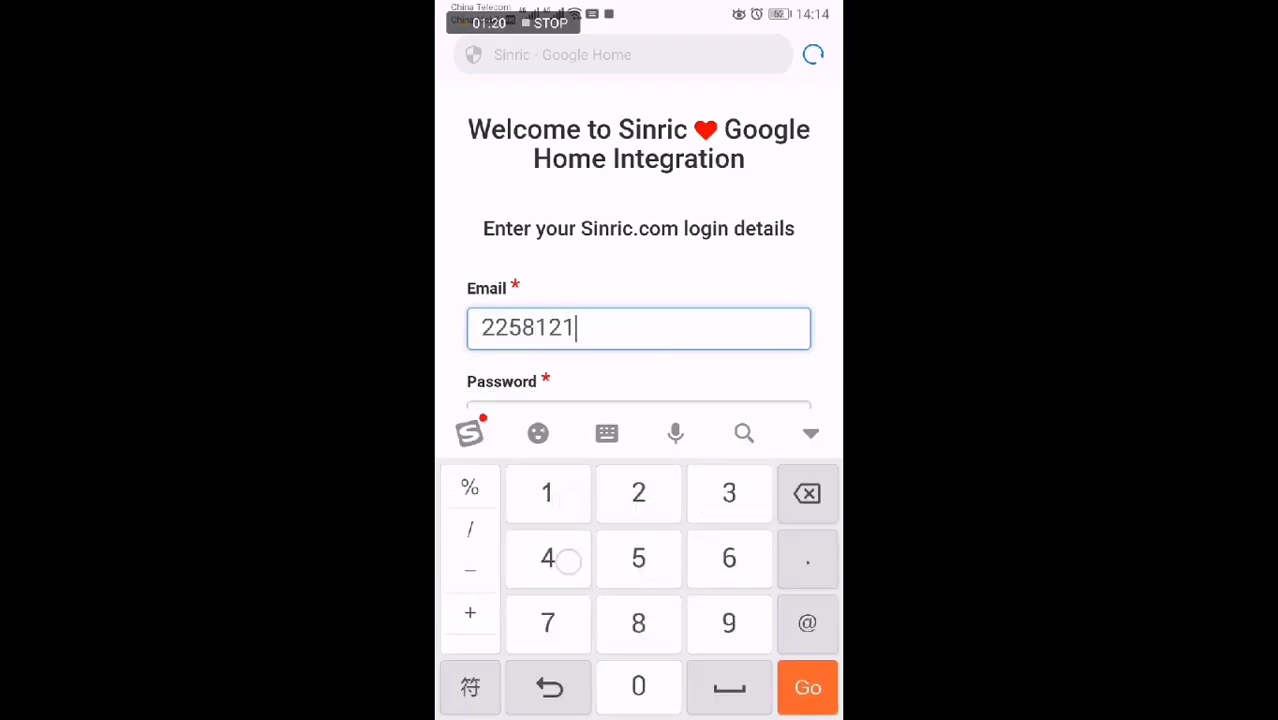
{"action": "left_click", "coordinate": [549, 687]}
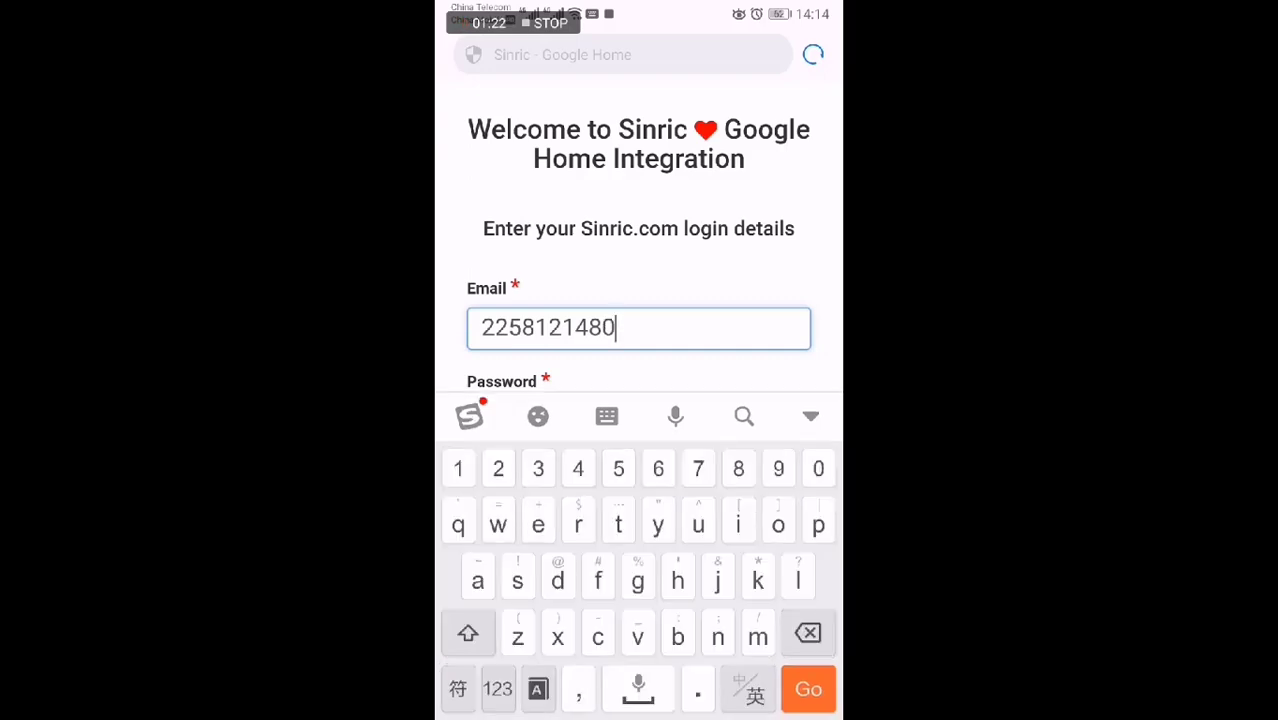
{"action": "type", "text": "@"}
{"action": "left_click", "coordinate": [493, 417]}
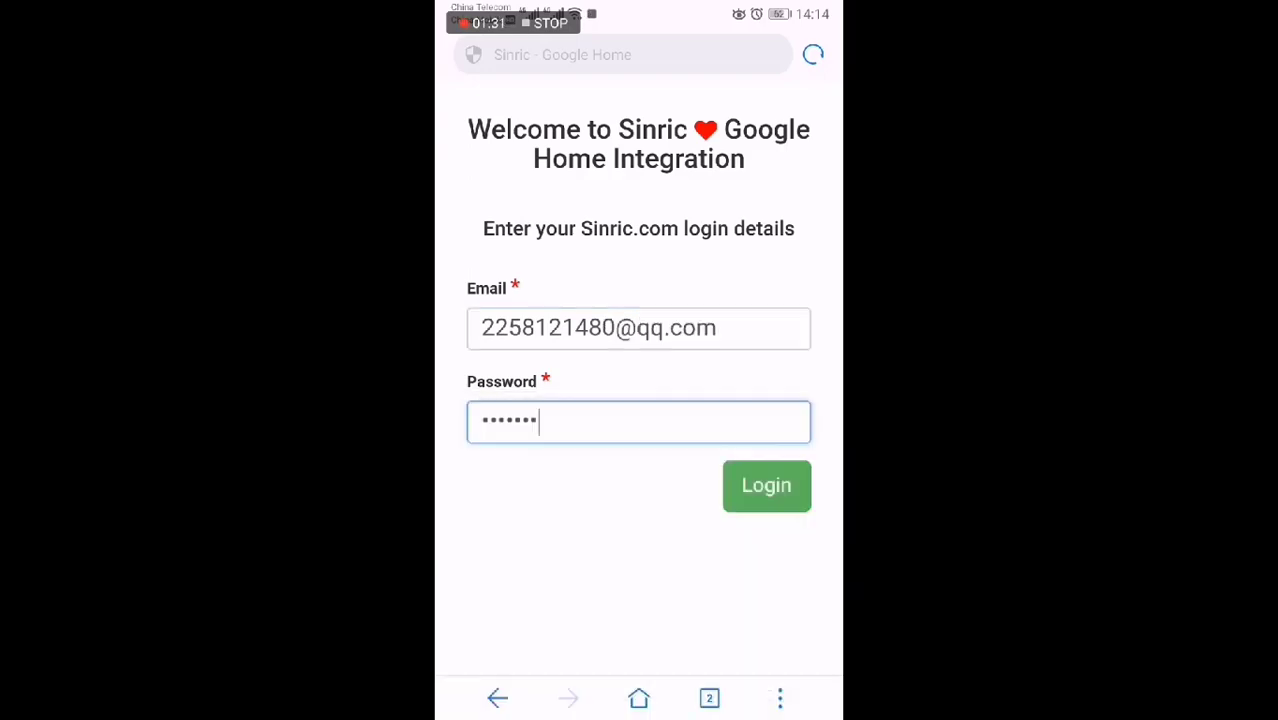